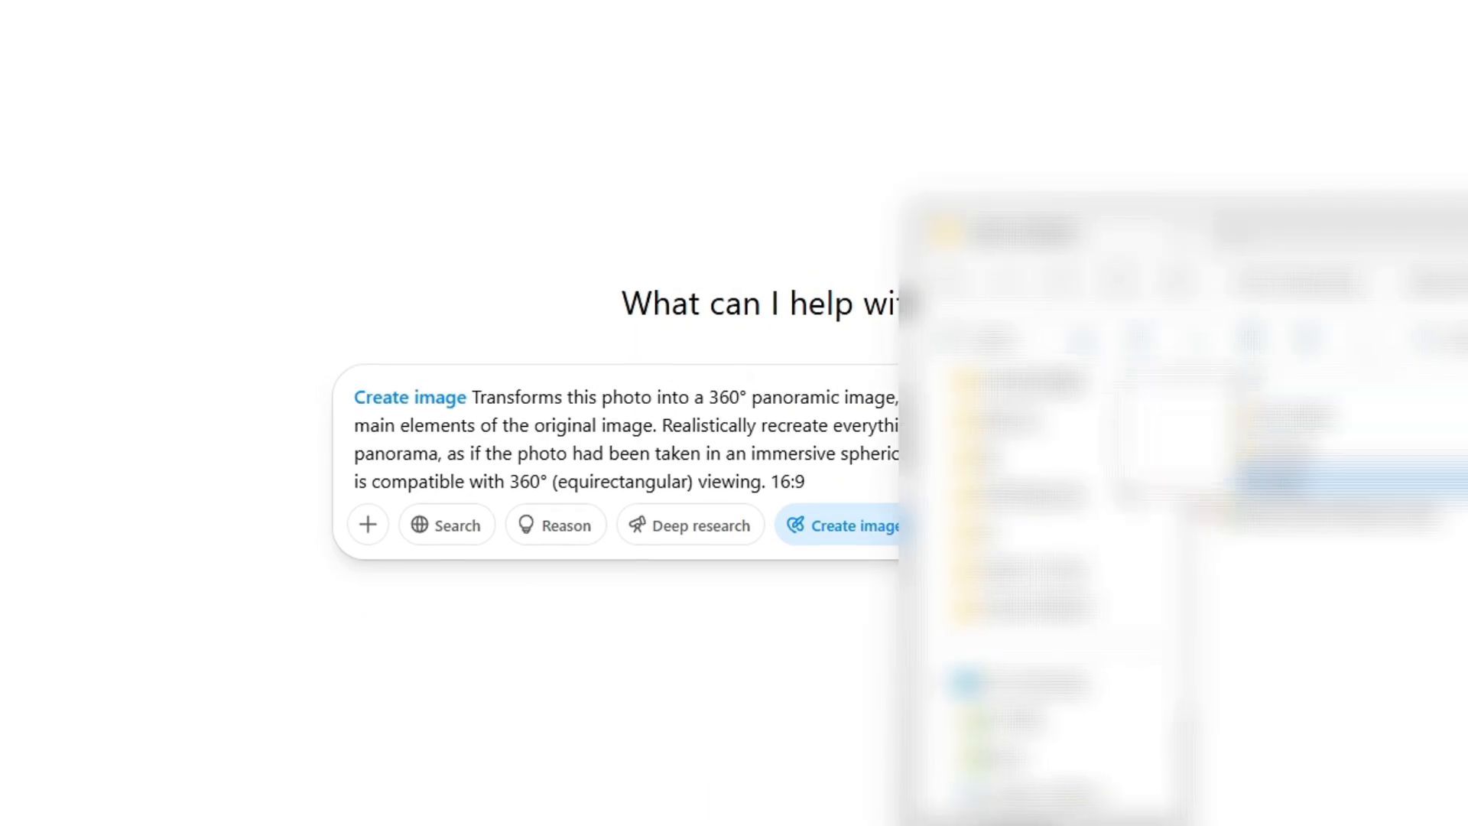
Step: Attach the mountain valley photo to the 16:9 360° panorama prompt, check its preview and submit the image request
drag(1261, 480, 565, 449)
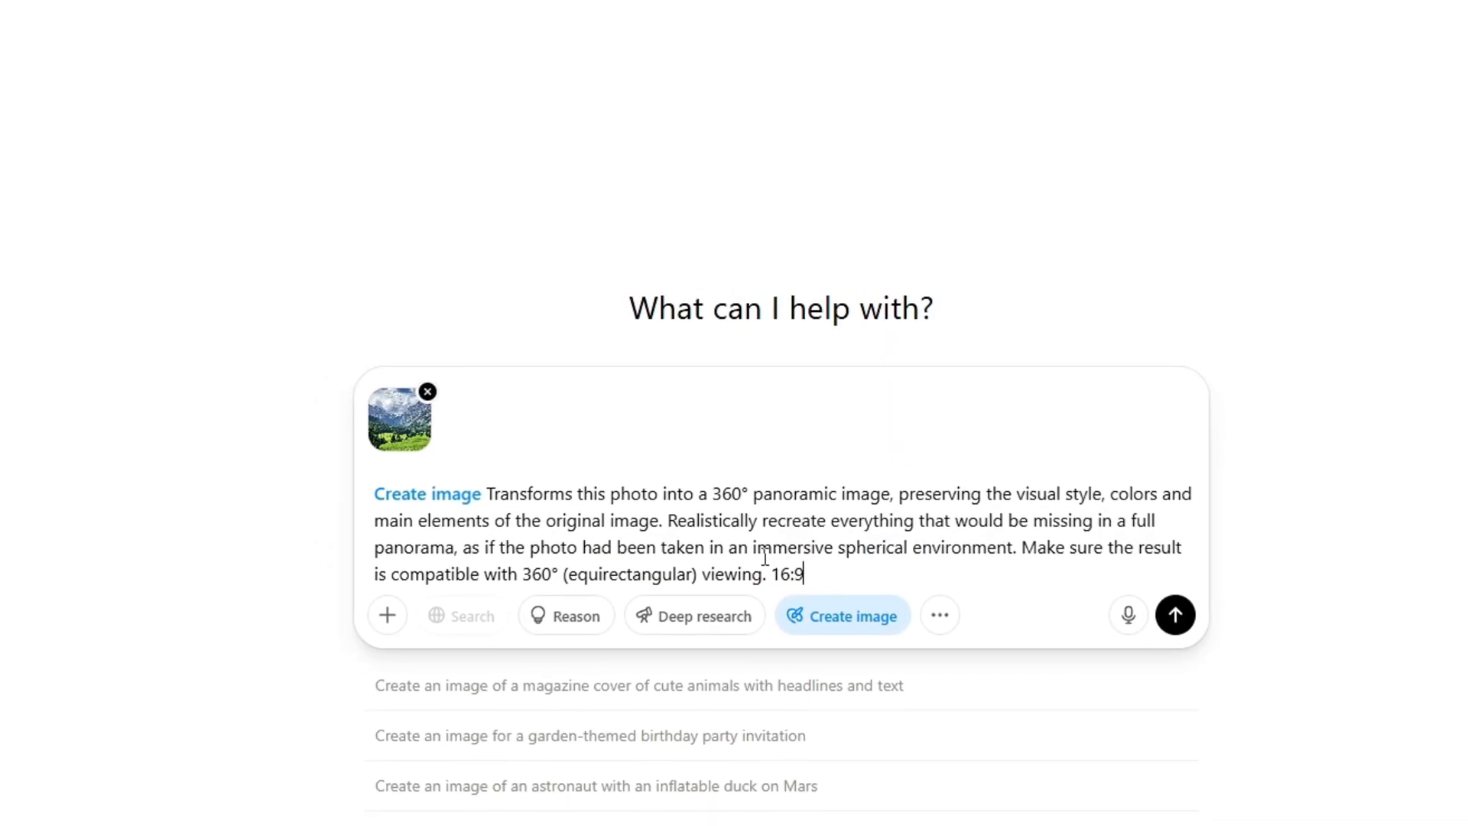
click(398, 441)
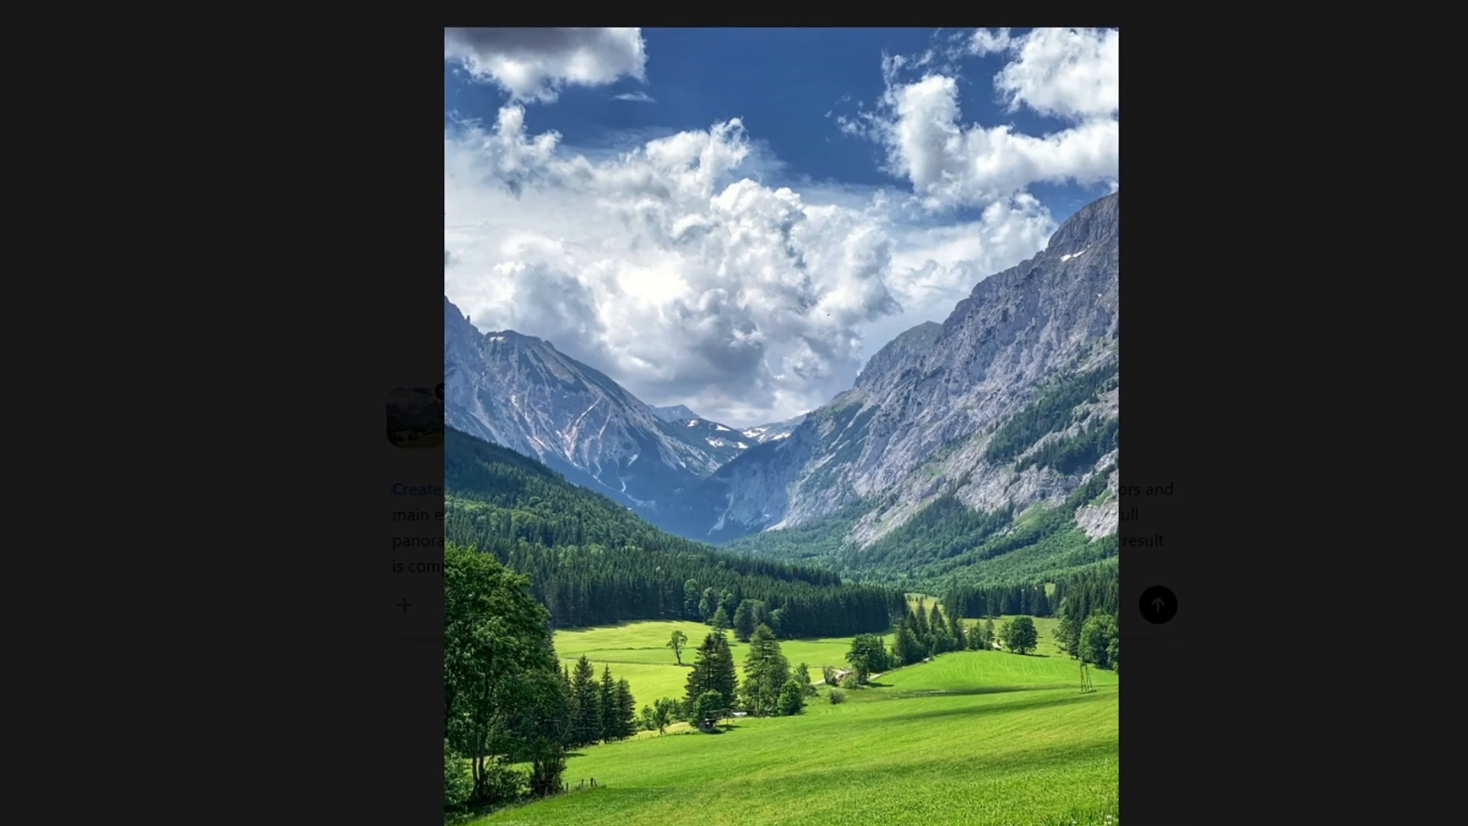
click(1259, 421)
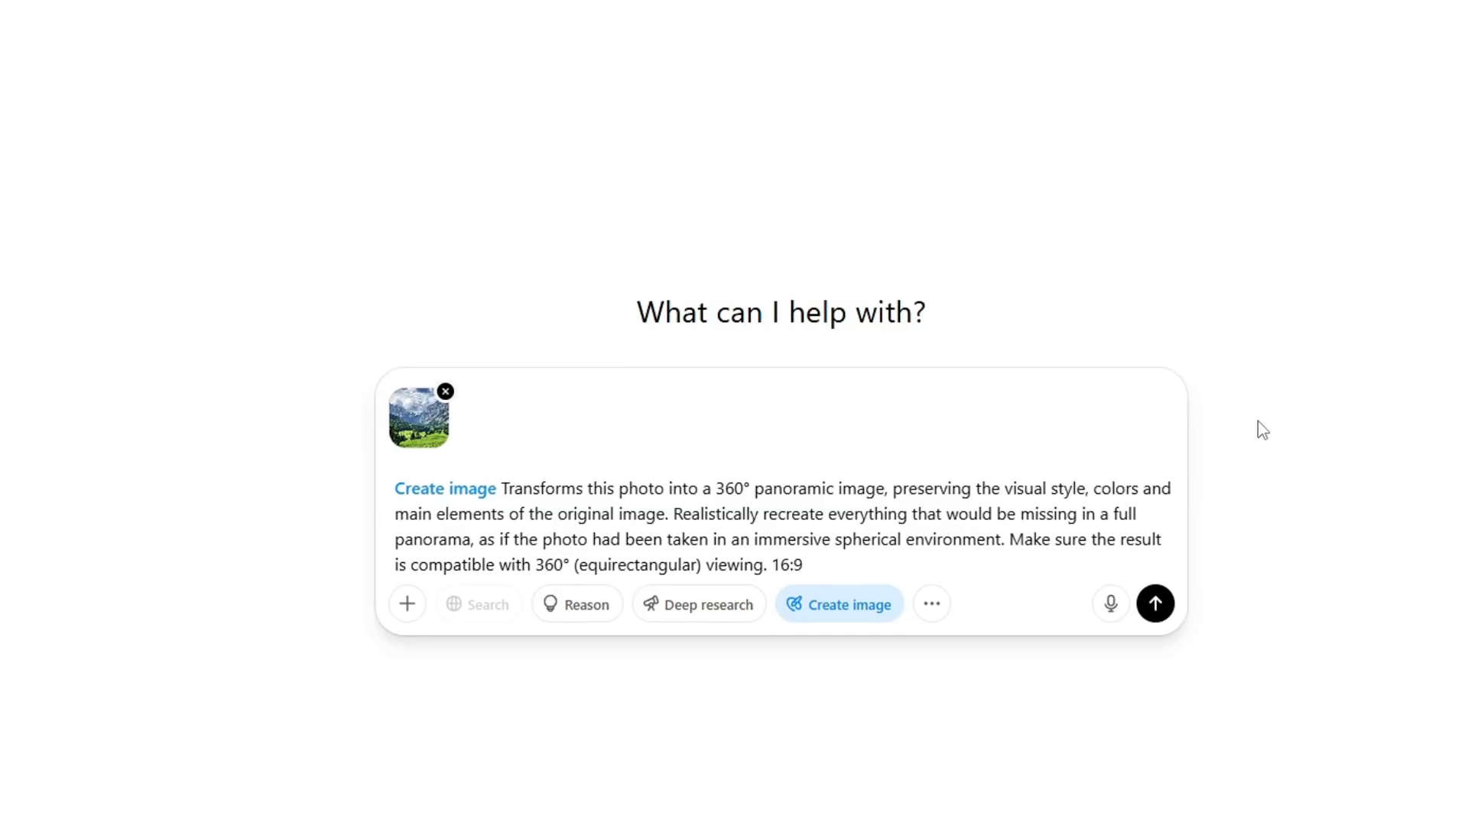
click(1142, 604)
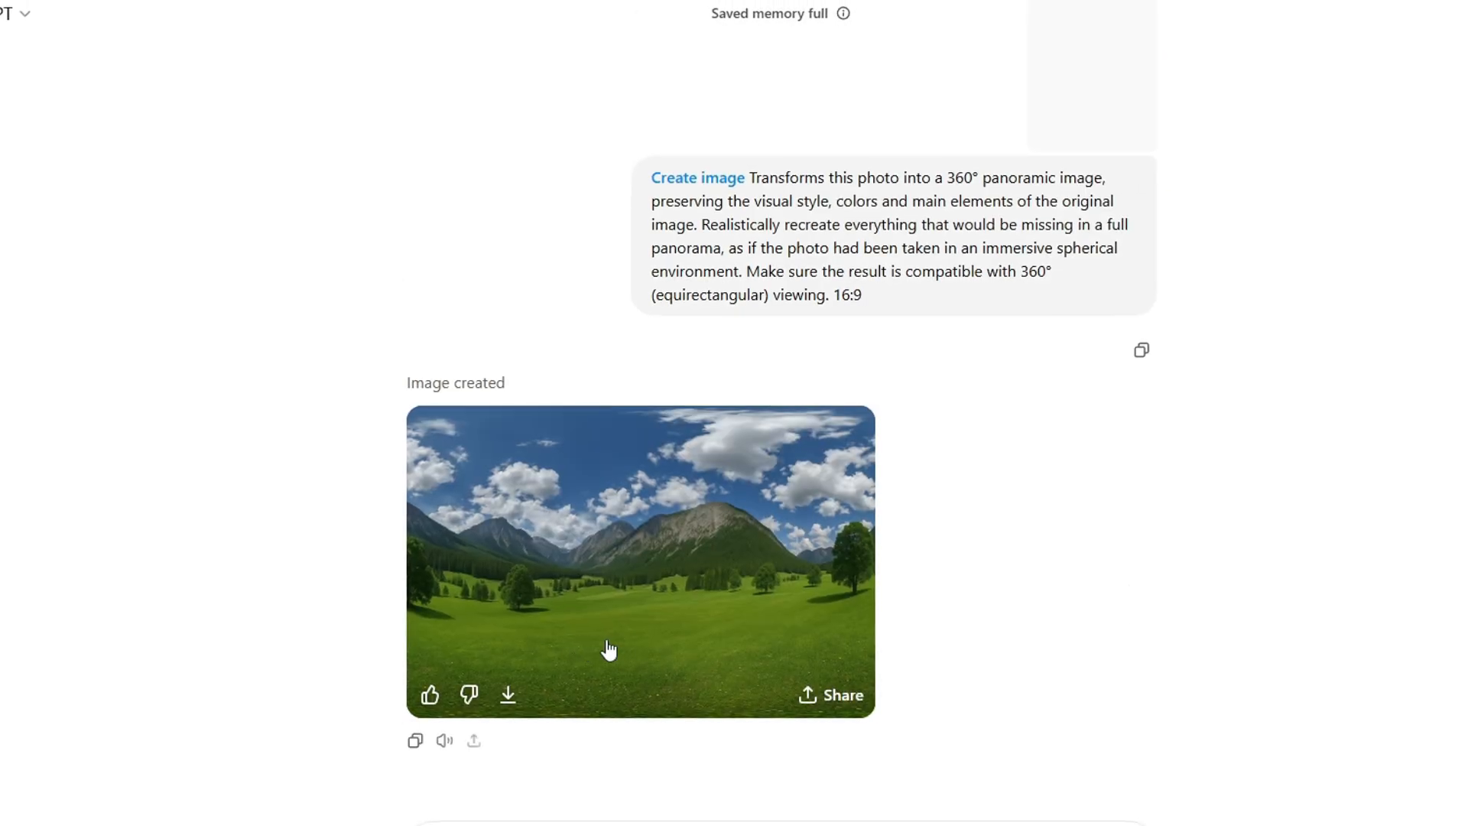
Step: Enlarge the generated valley panorama, download it and return to the chat
click(662, 589)
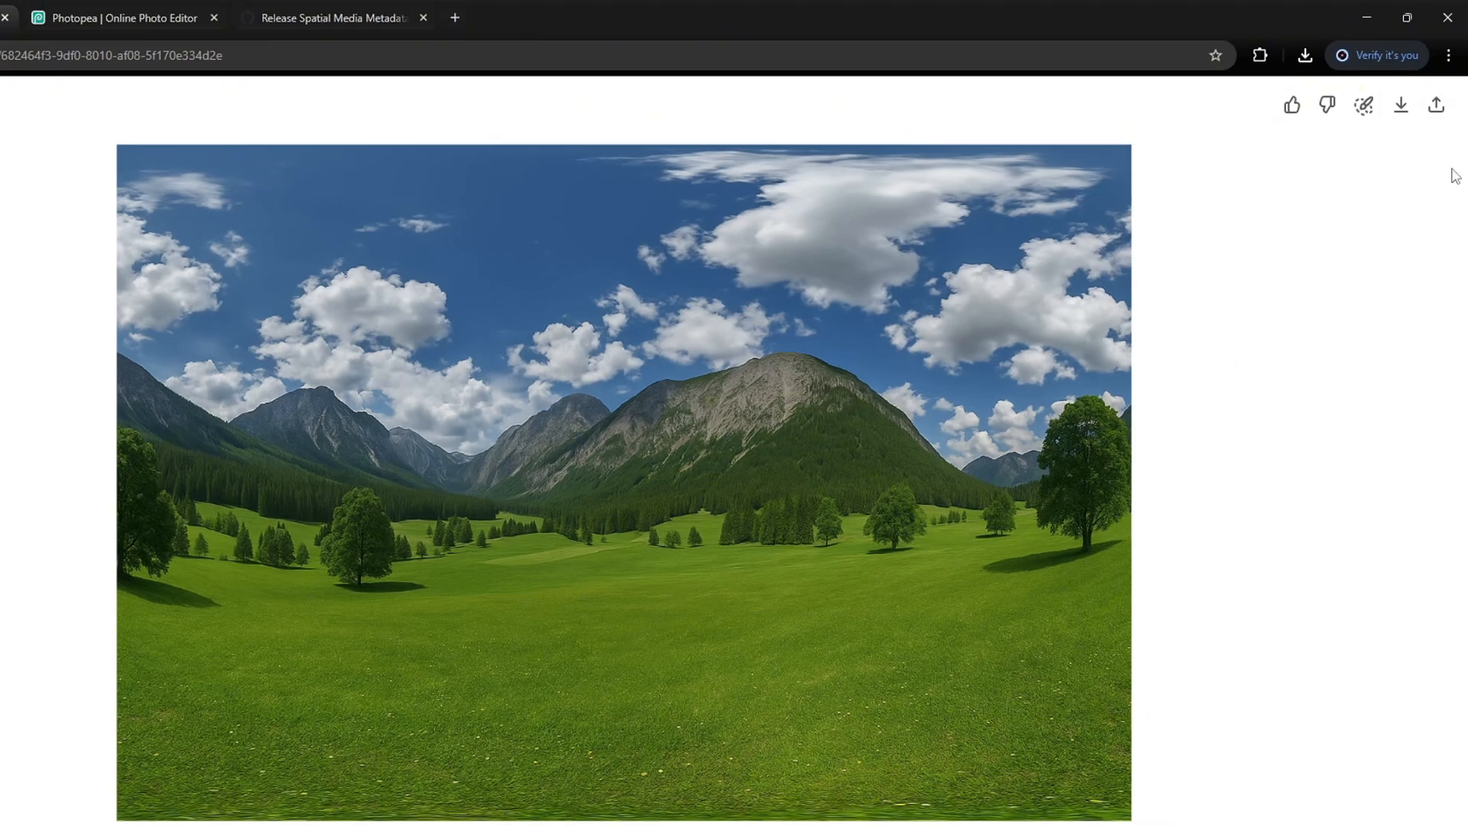
click(1401, 105)
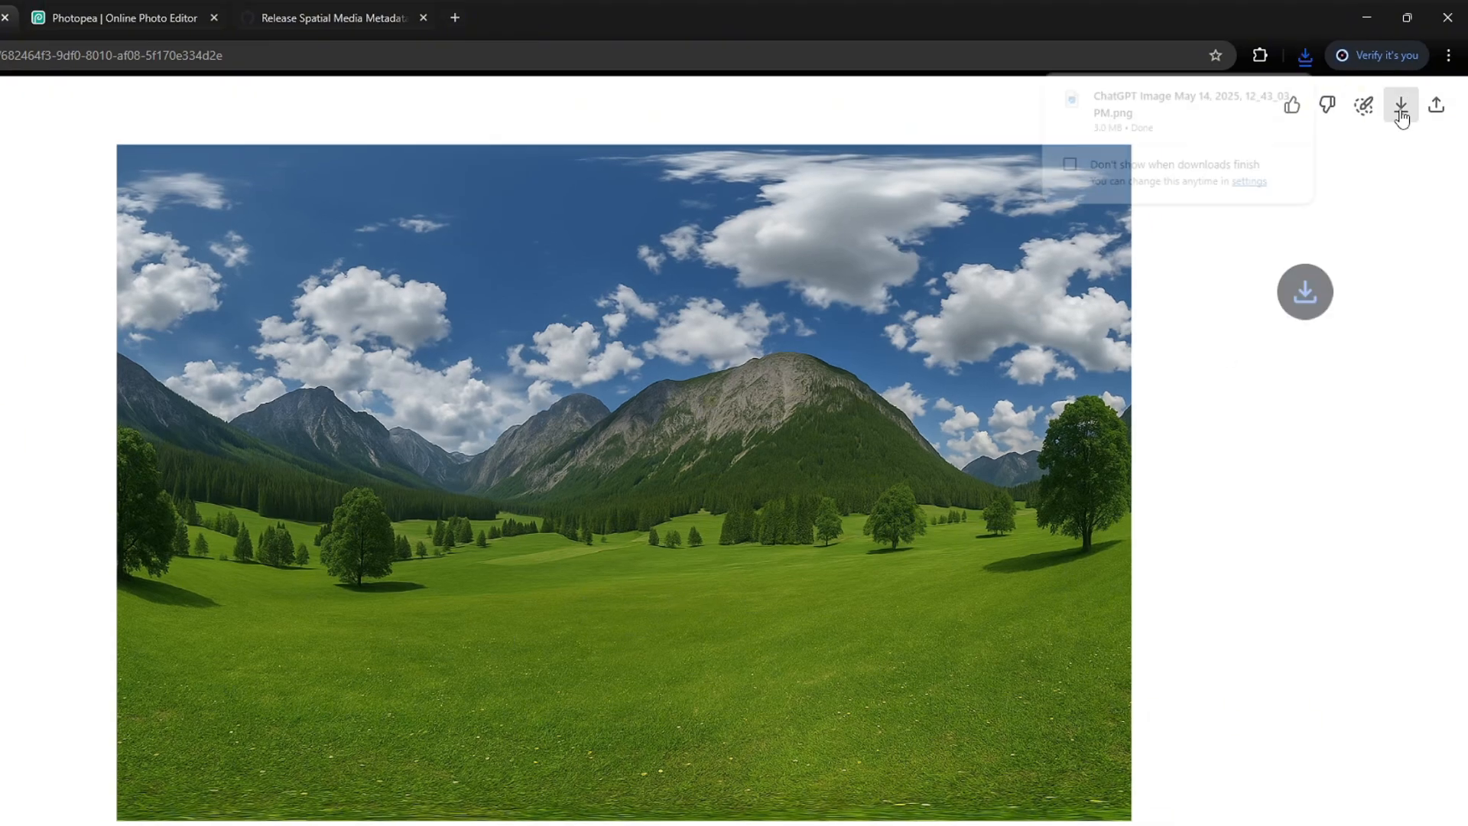
key(Escape)
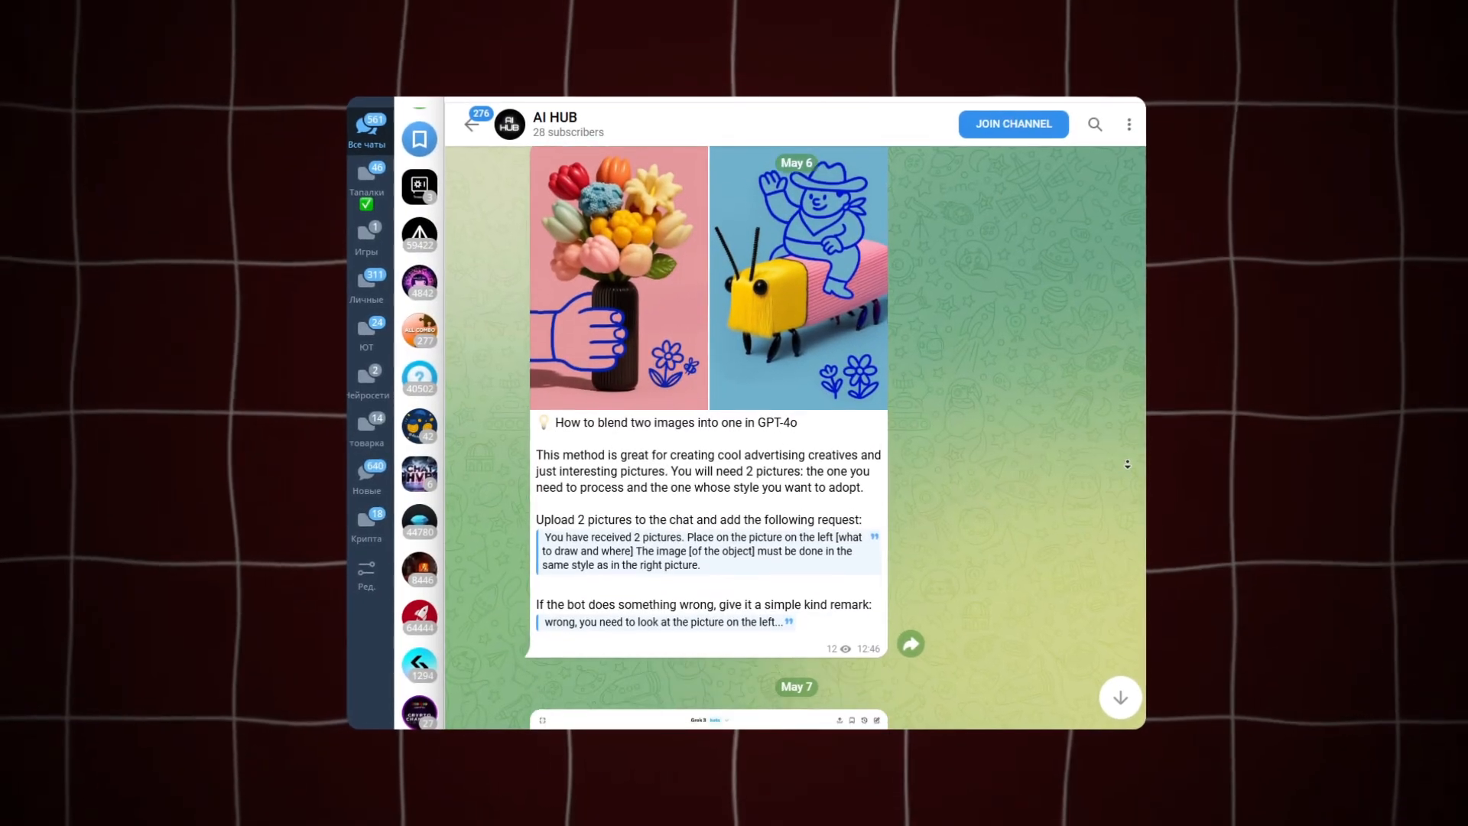
scroll(1126, 464, down, 5)
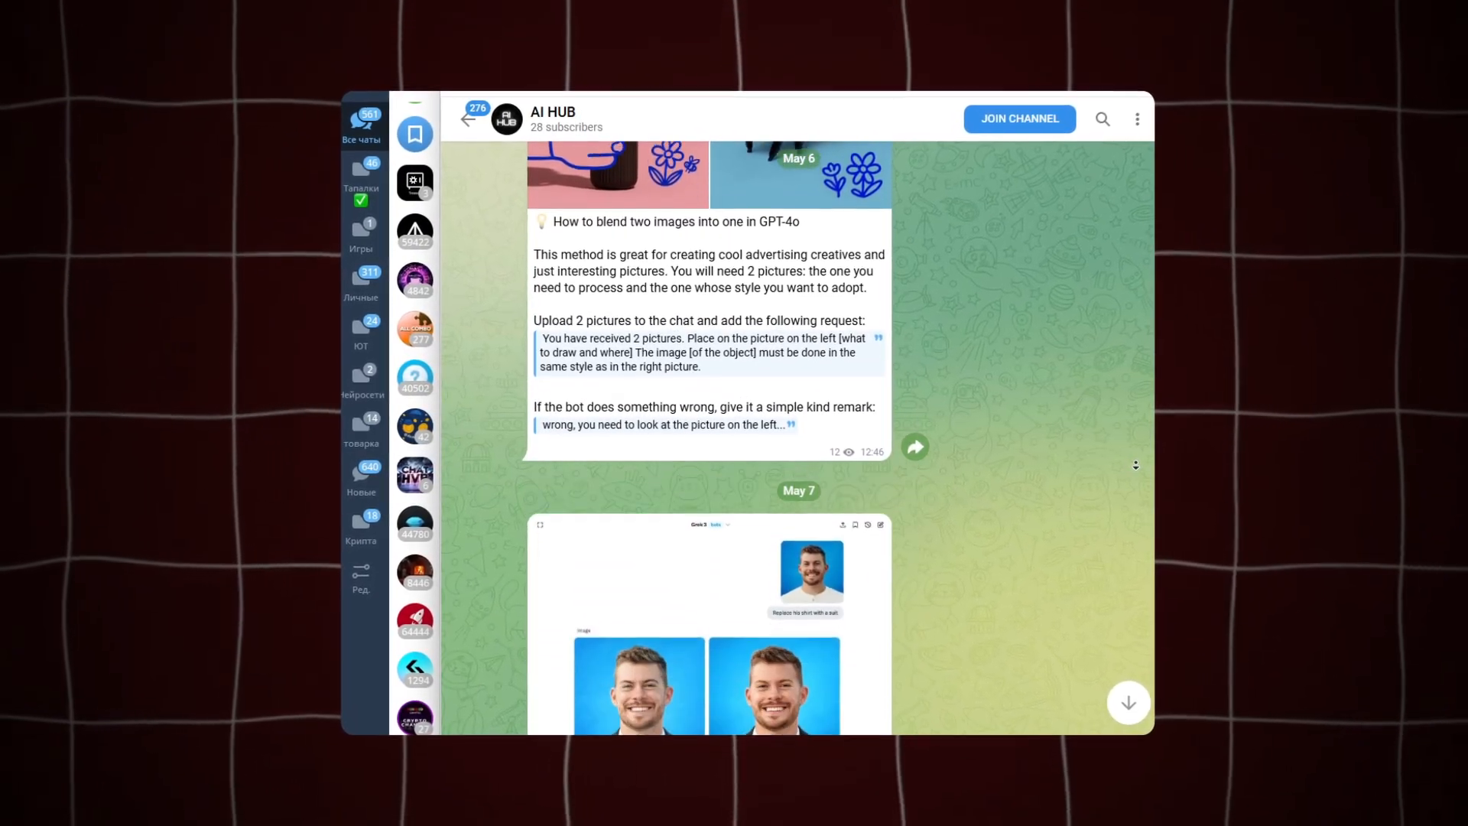
scroll(1135, 464, down, 5)
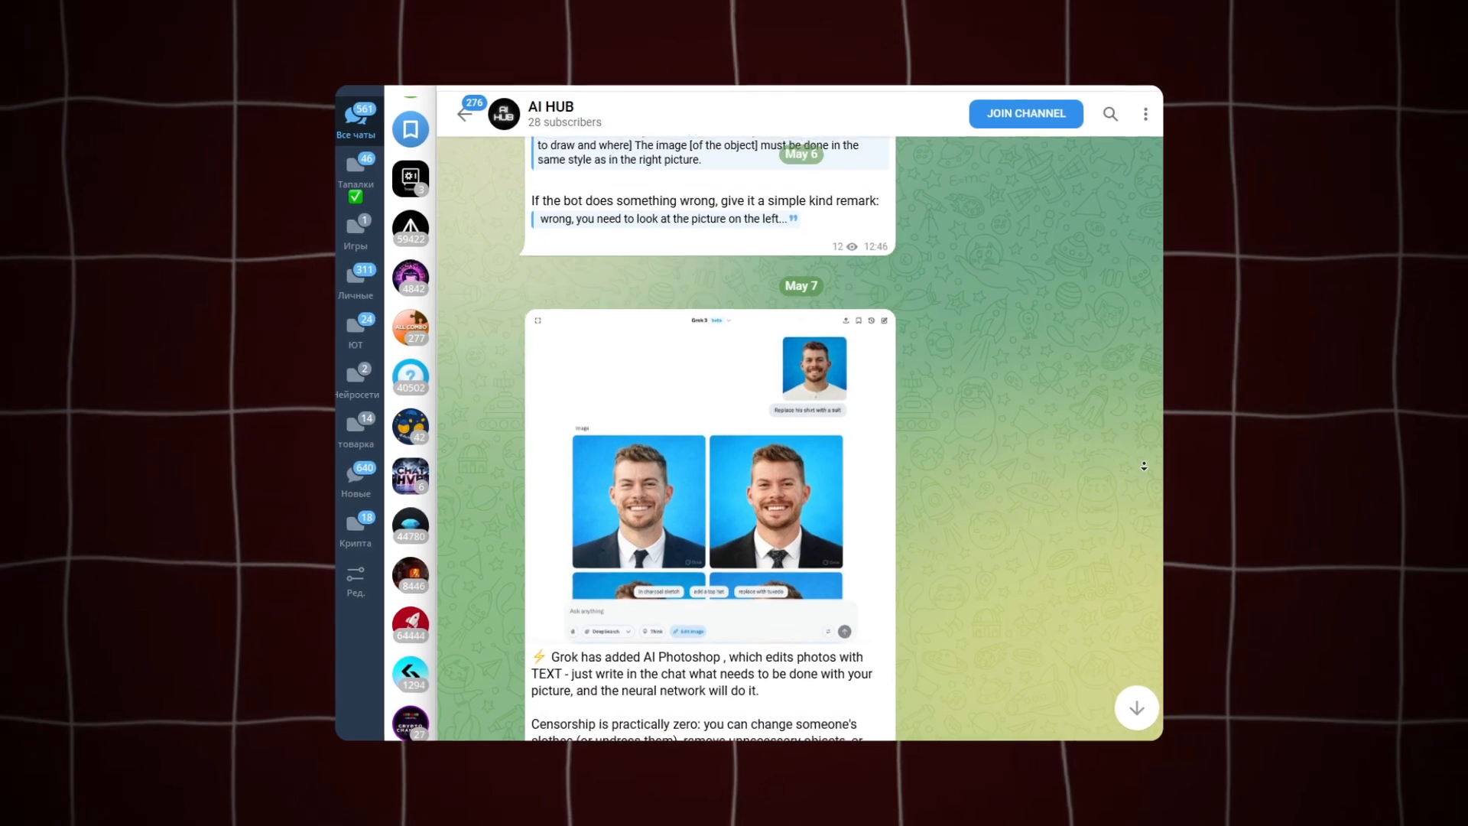
scroll(1143, 465, down, 5)
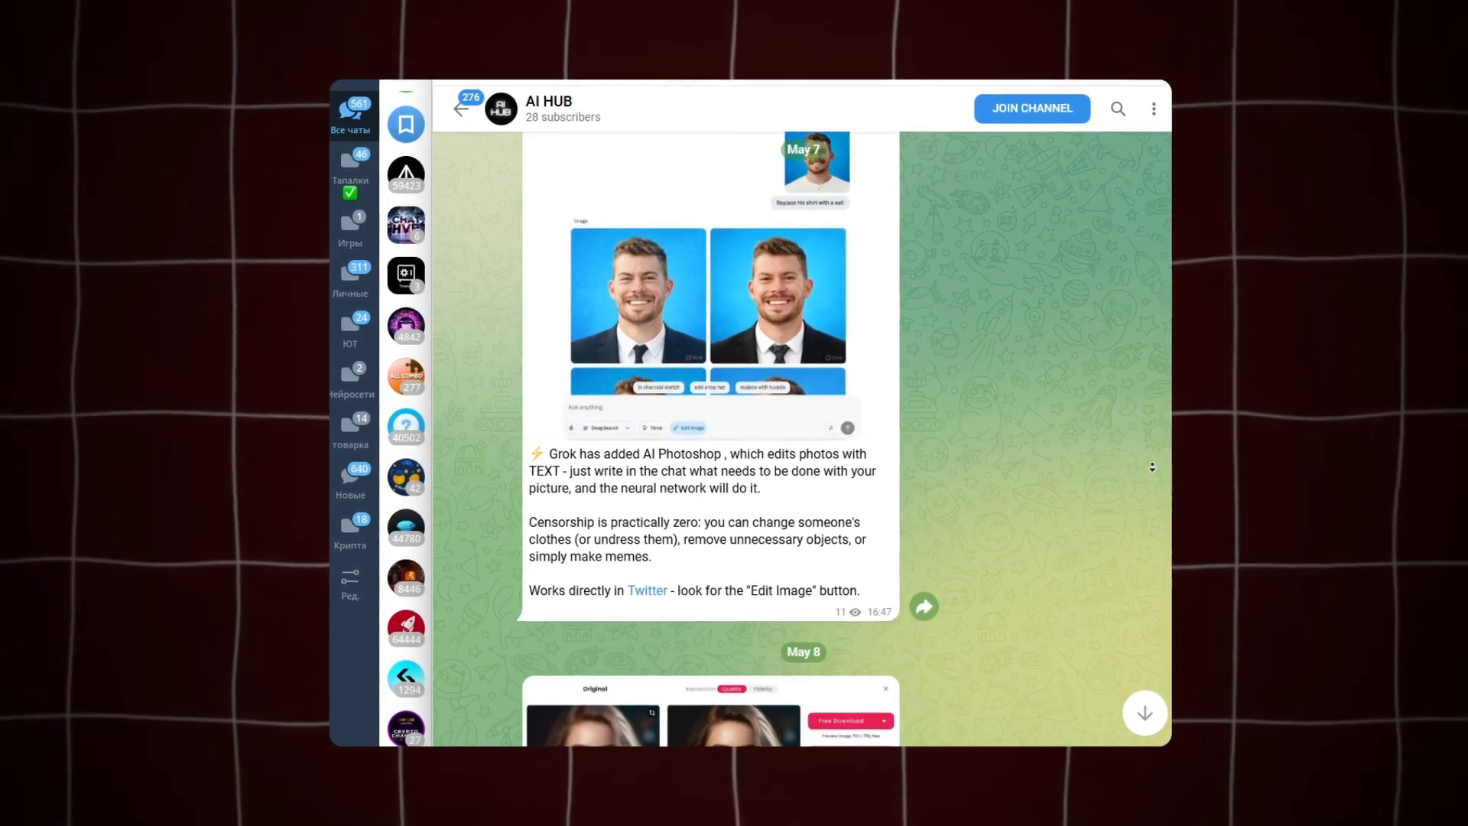
scroll(1152, 466, down, 5)
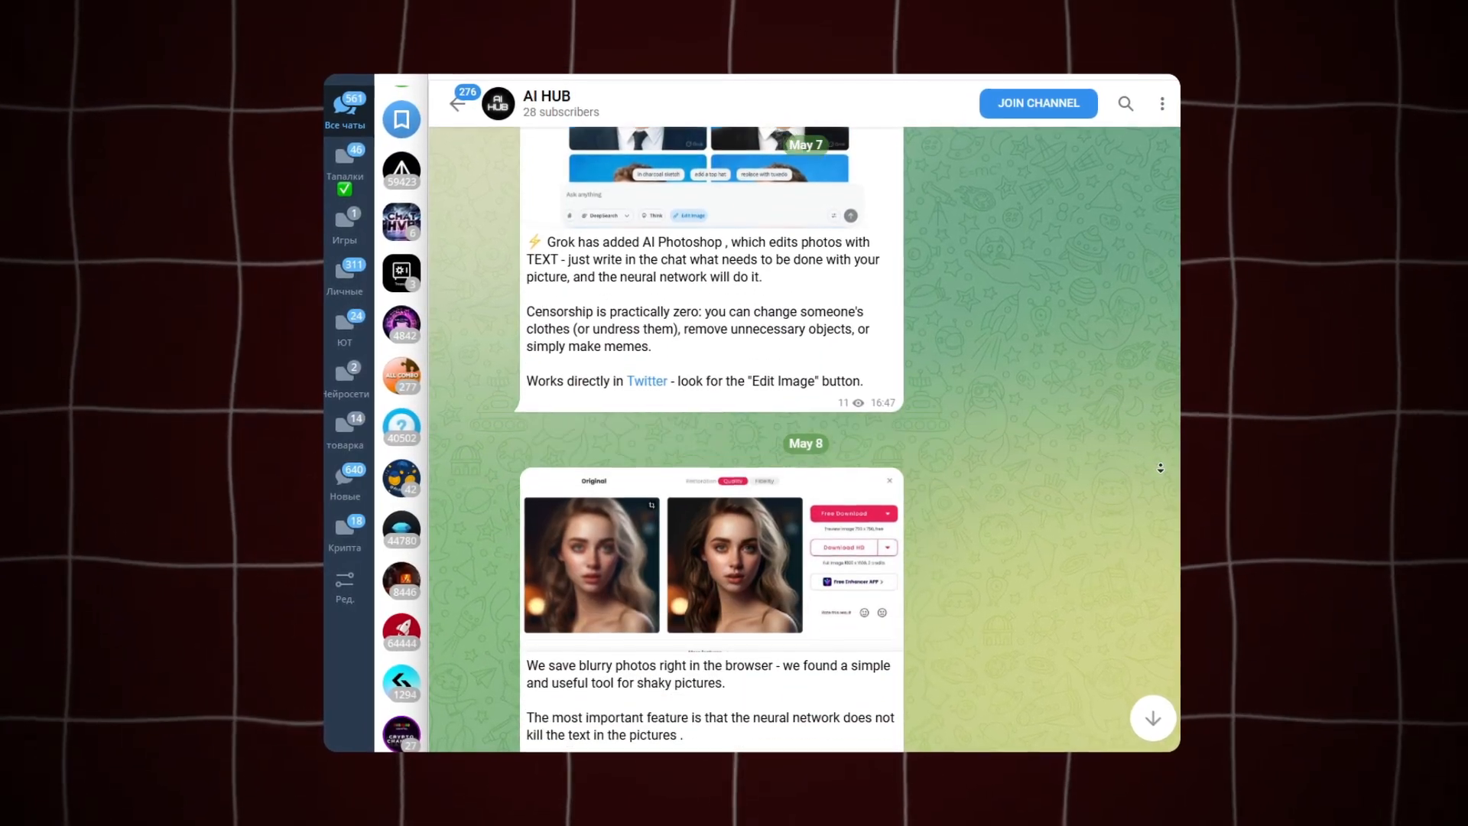
scroll(1160, 467, down, 5)
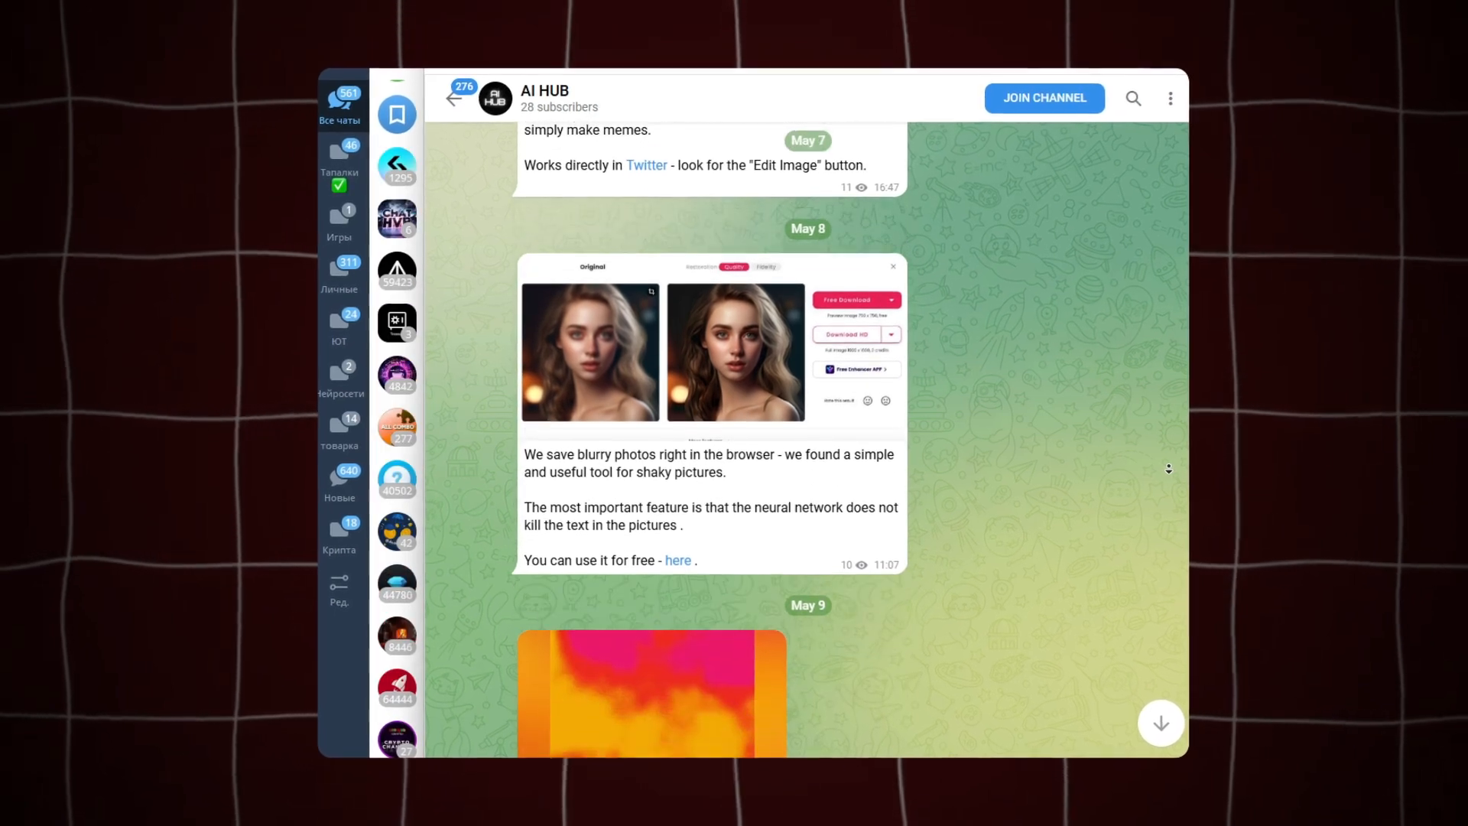
scroll(1168, 468, down, 5)
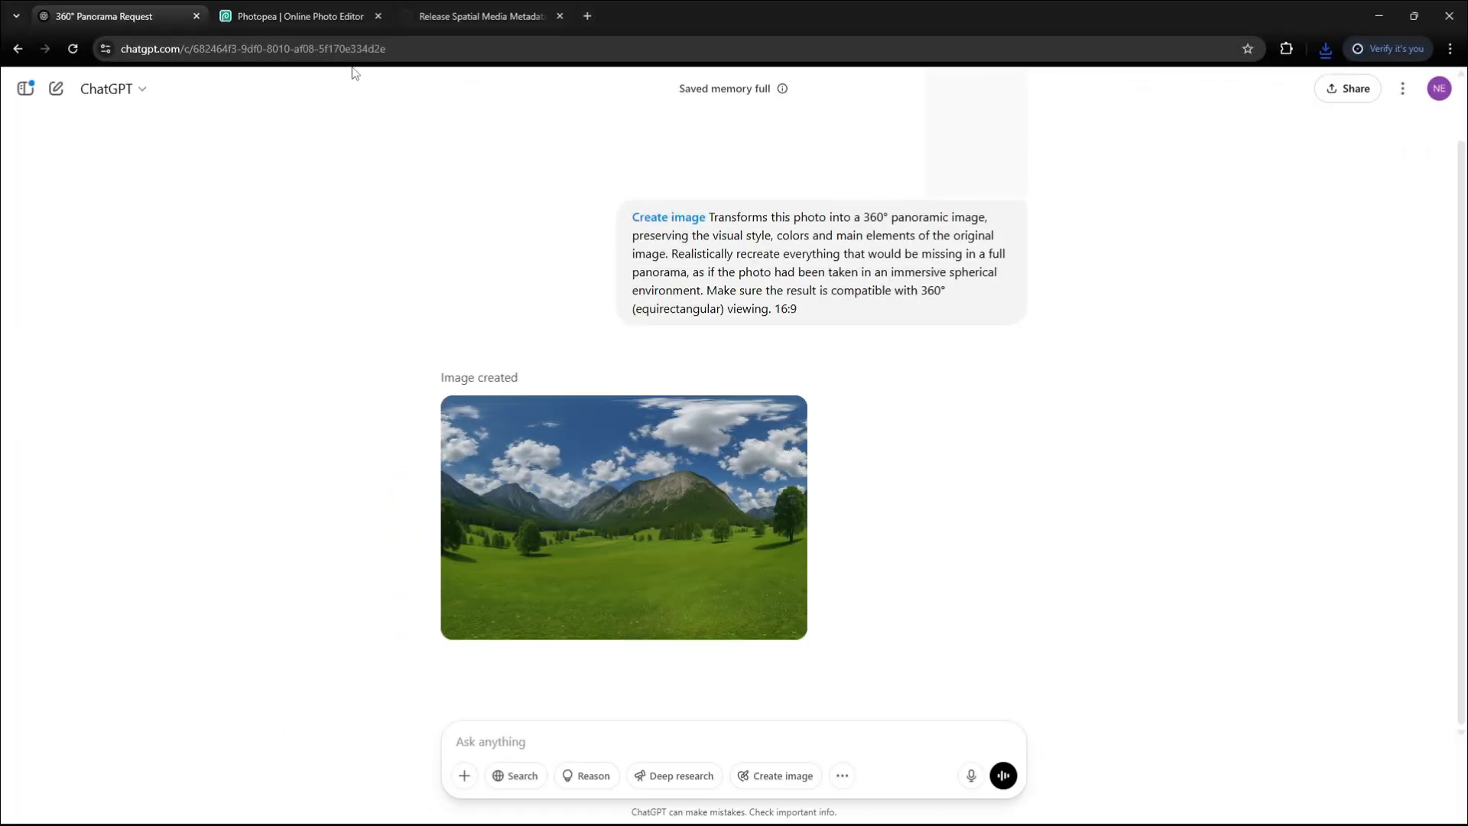
Step: Open the VR 360 Panoramic Pro GPT at chatgpt.com/g/g-9Jt1uoBqs-vr-360-panoramic-pro in a new browser tab
click(587, 17)
text(https://chatgpt.com/g/g-9Jt1uoBqs-vr-360-panoramic-pro)
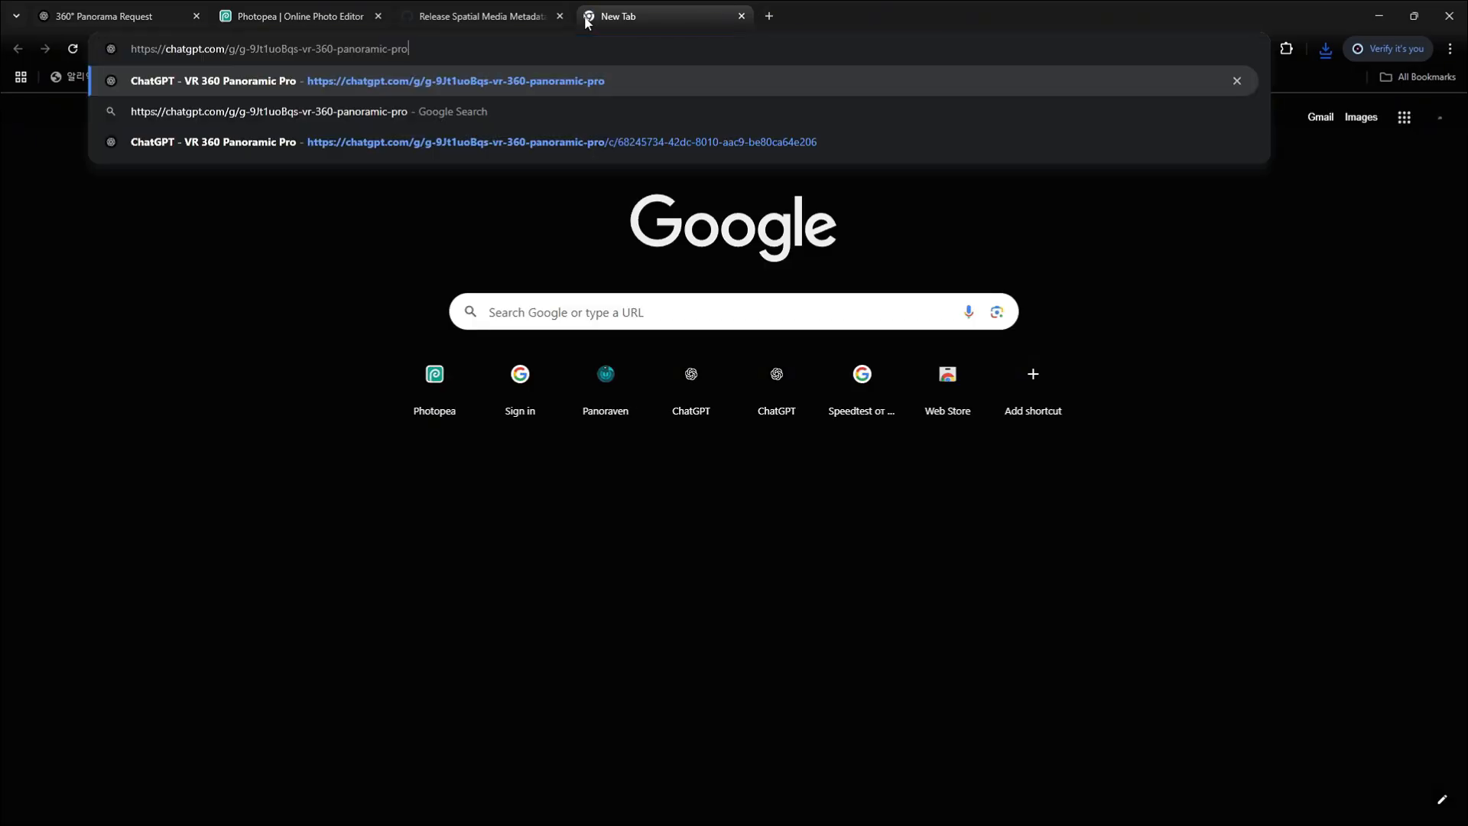
key(Return)
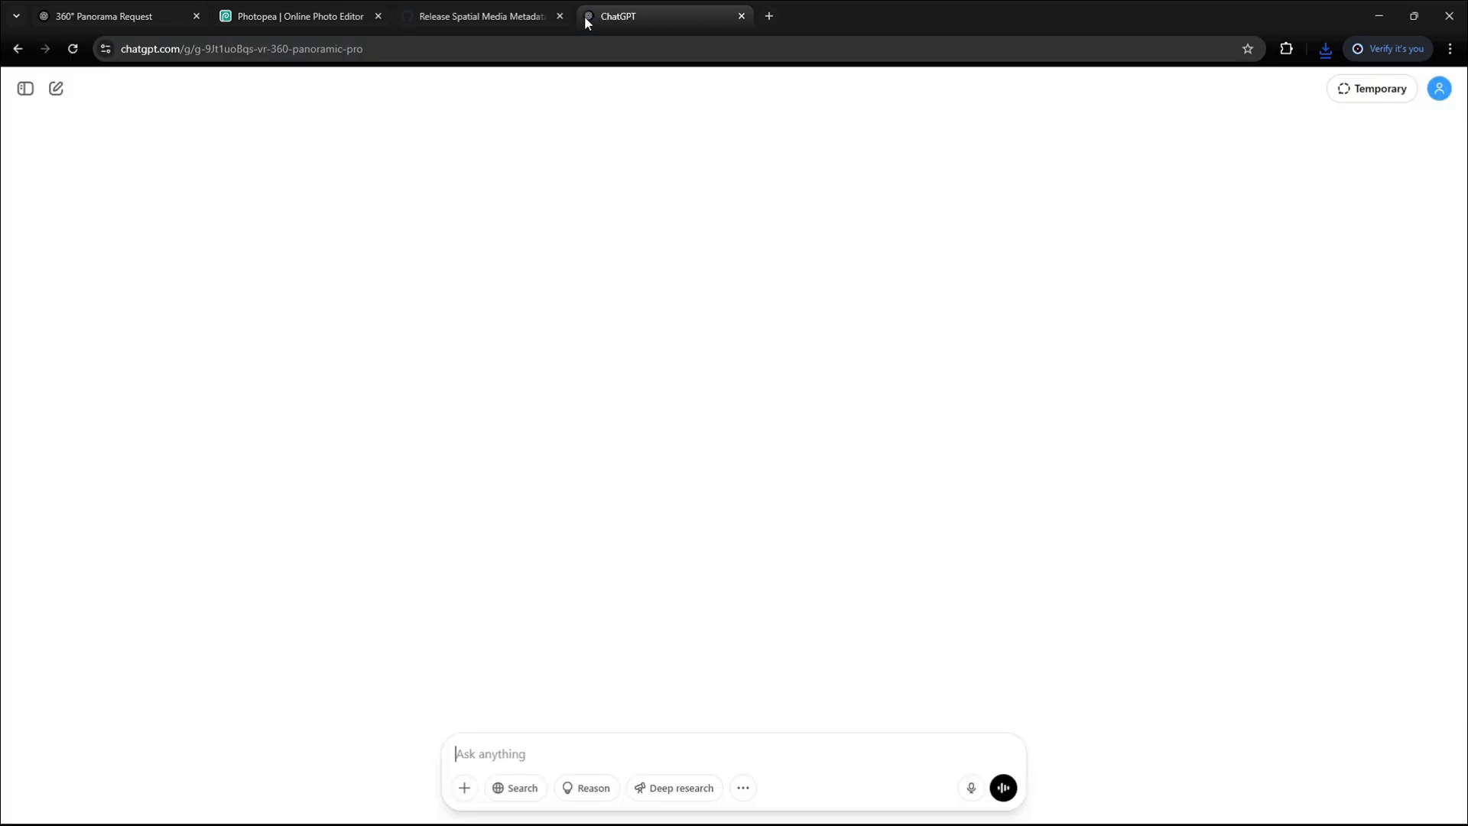
Step: Generate a panorama from the prompt "Mountains with river on horizont 2:1" and download the resulting image
text(Mountains with revie)
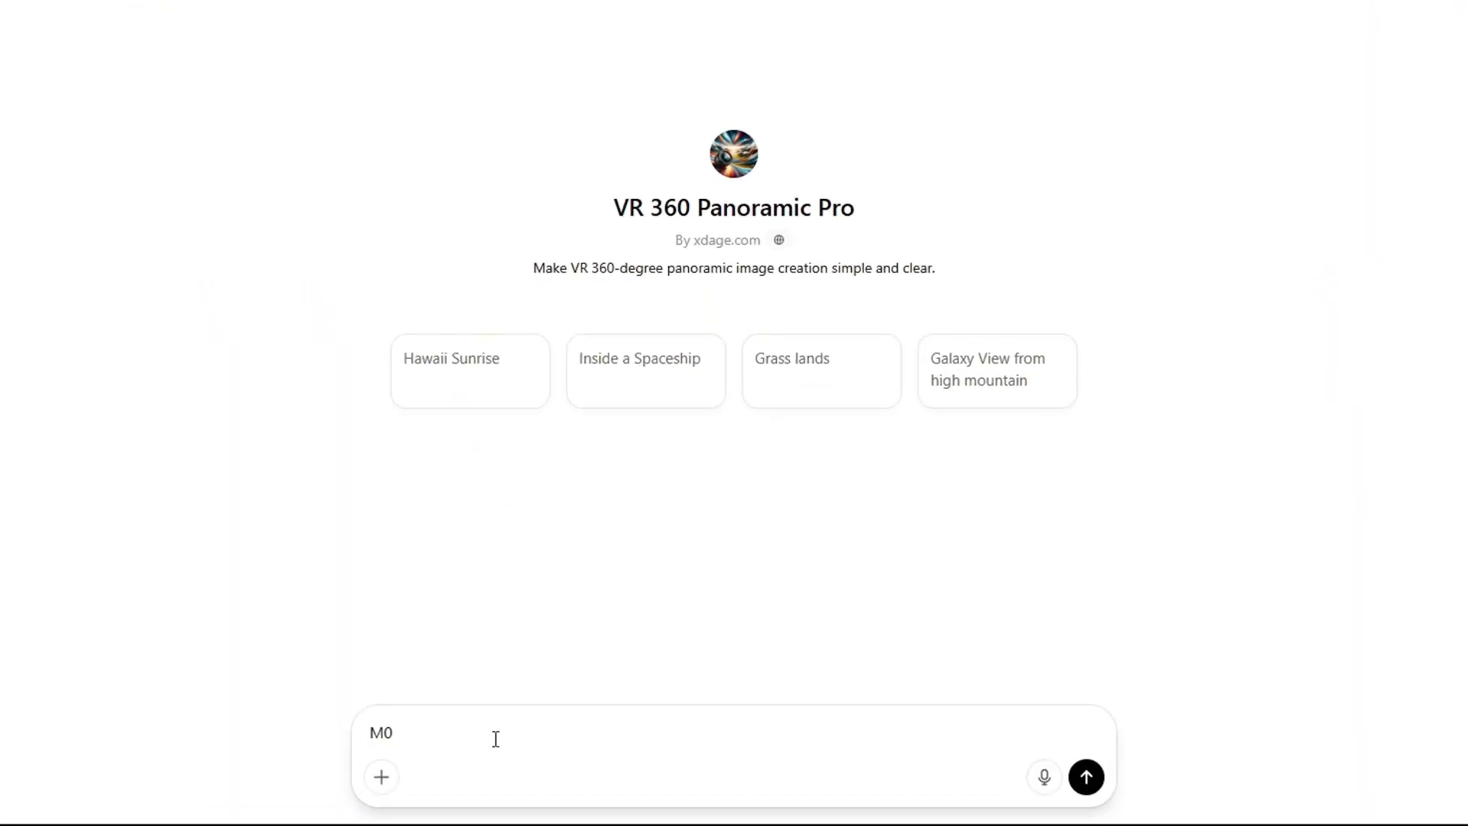
text(ver on horizont 2:1)
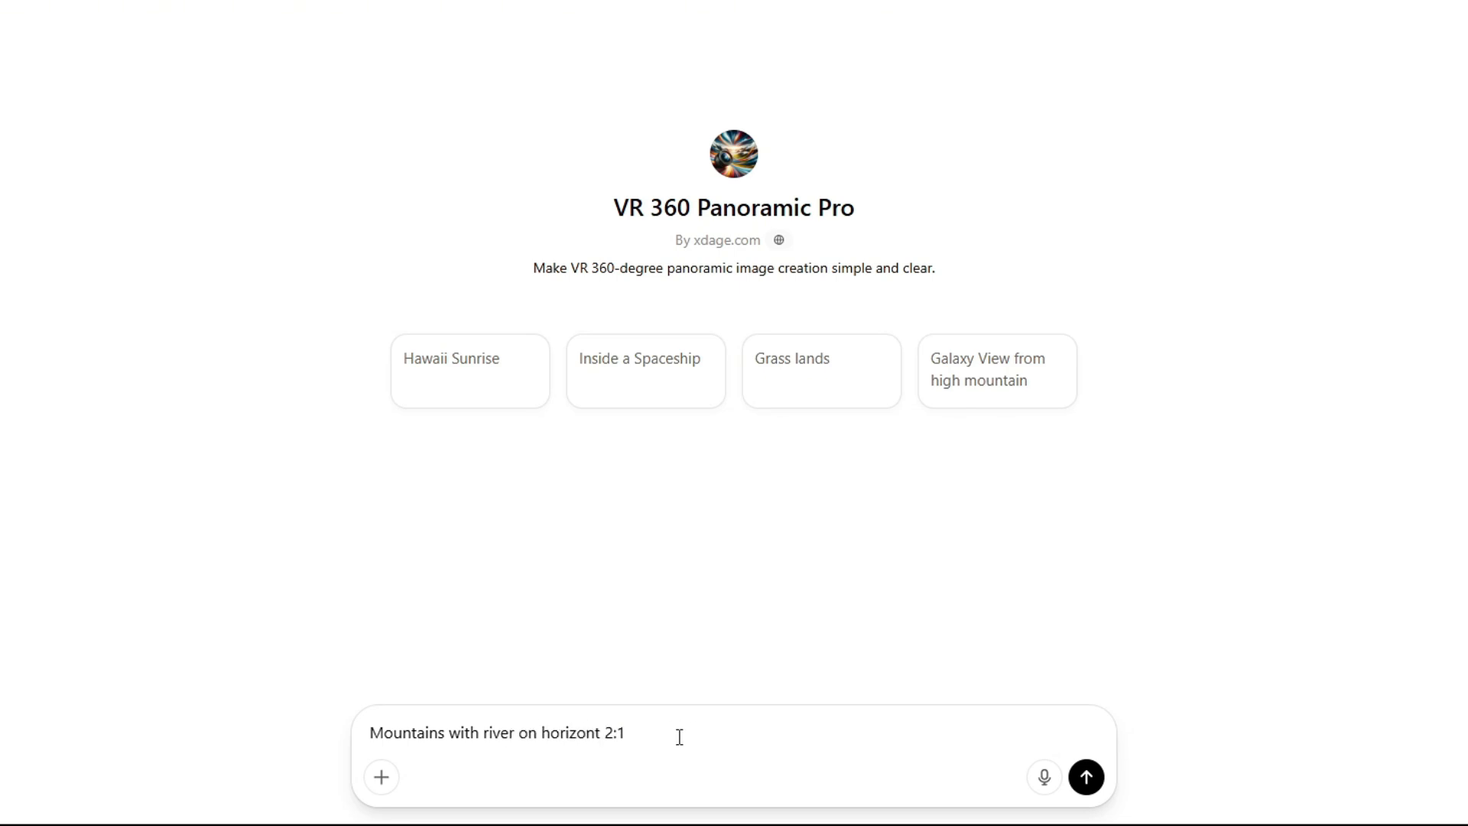
click(1086, 779)
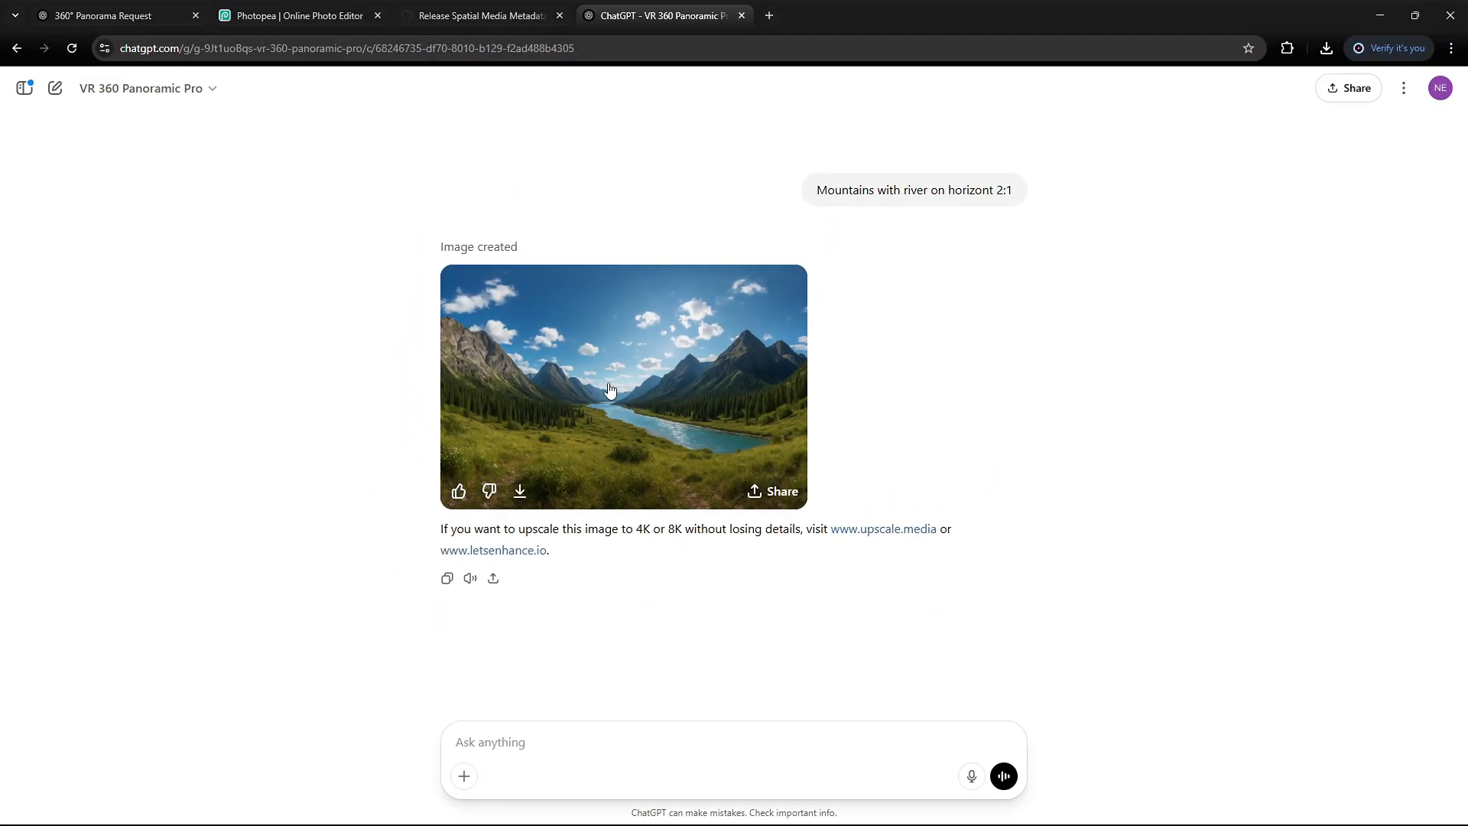
click(569, 255)
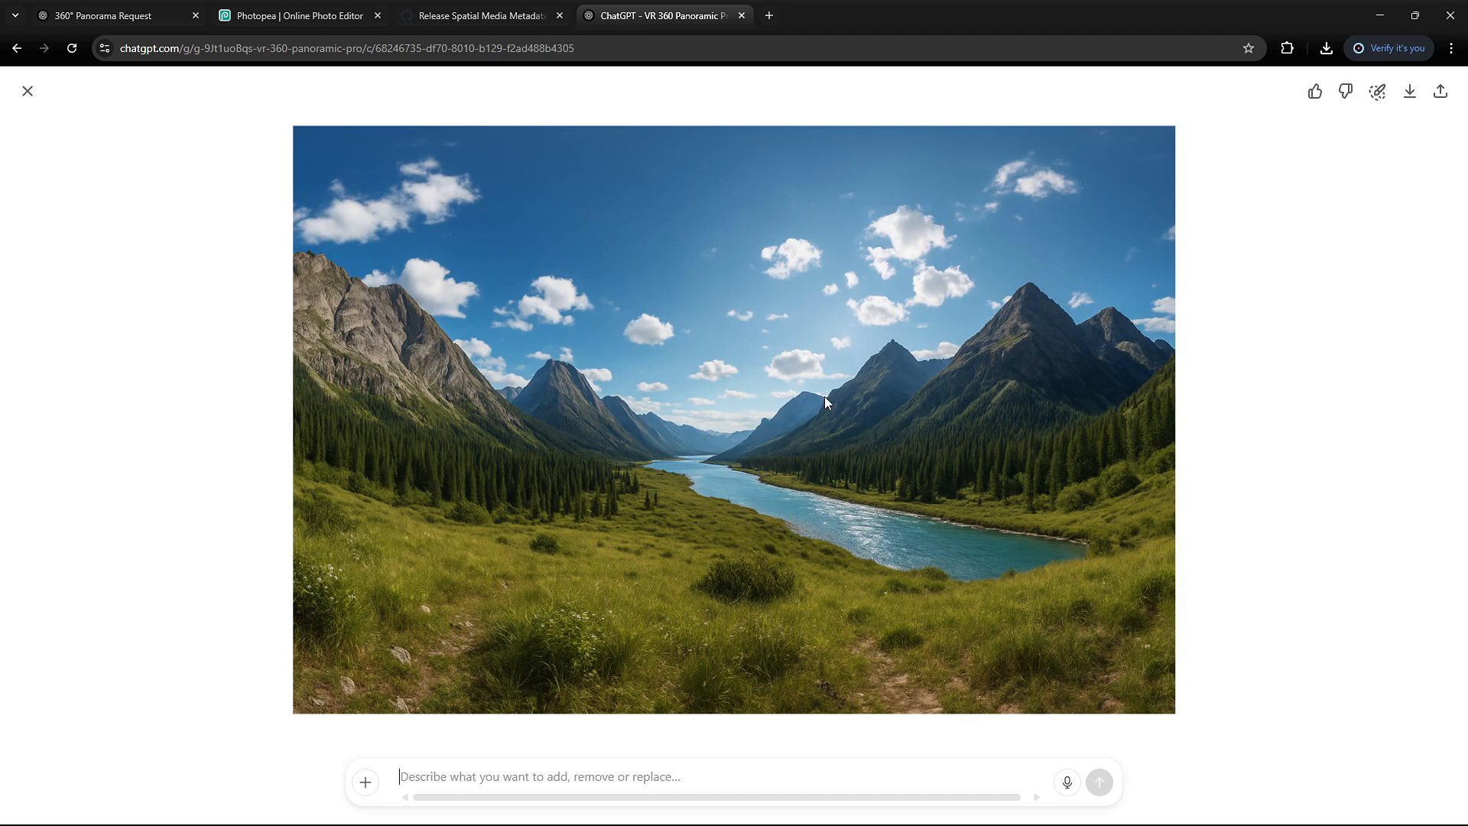
click(1410, 91)
Step: Switch to Photopea and open both downloaded ChatGPT panorama images as separate documents
click(327, 18)
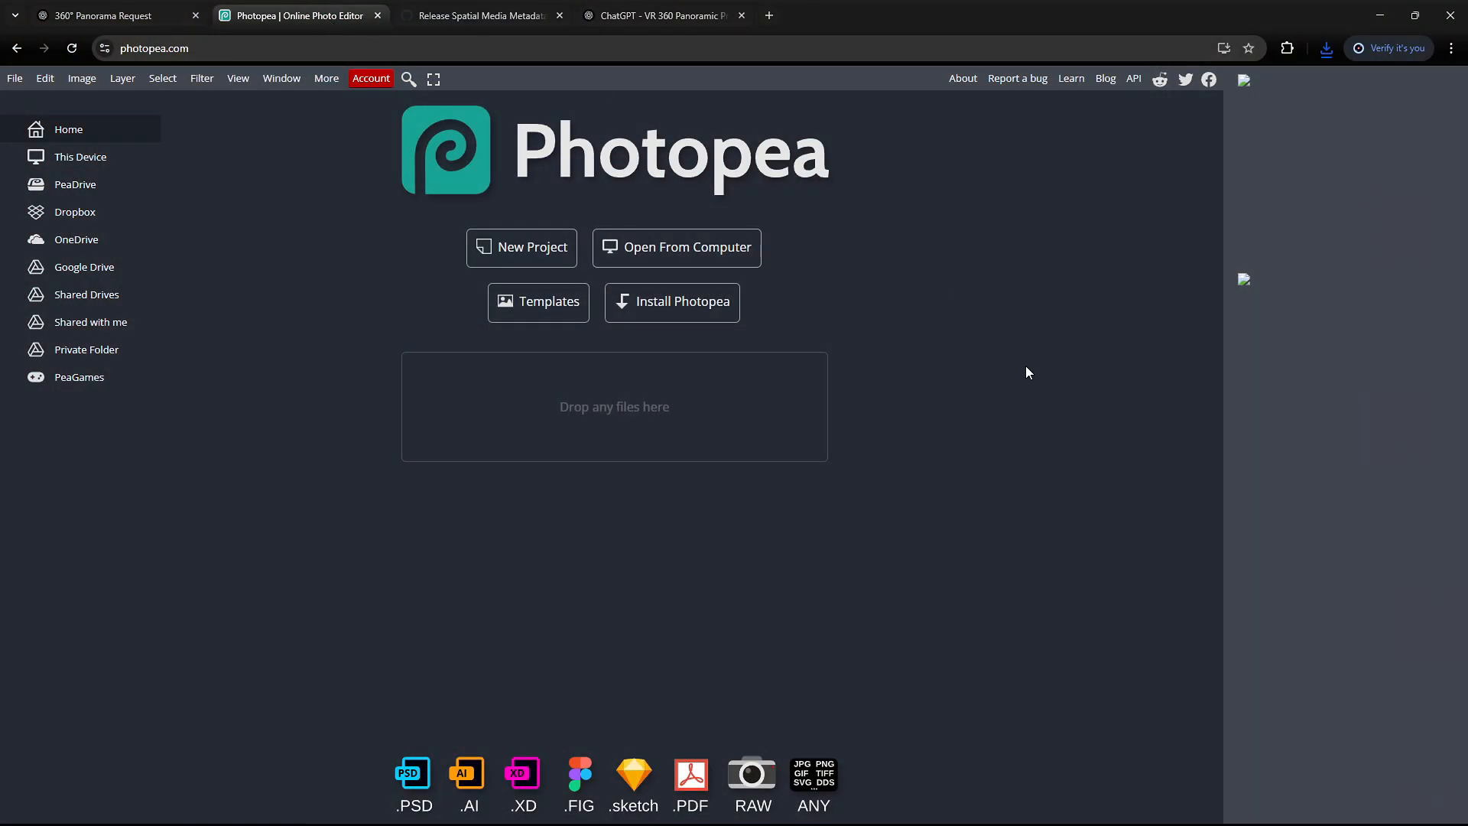
click(1459, 23)
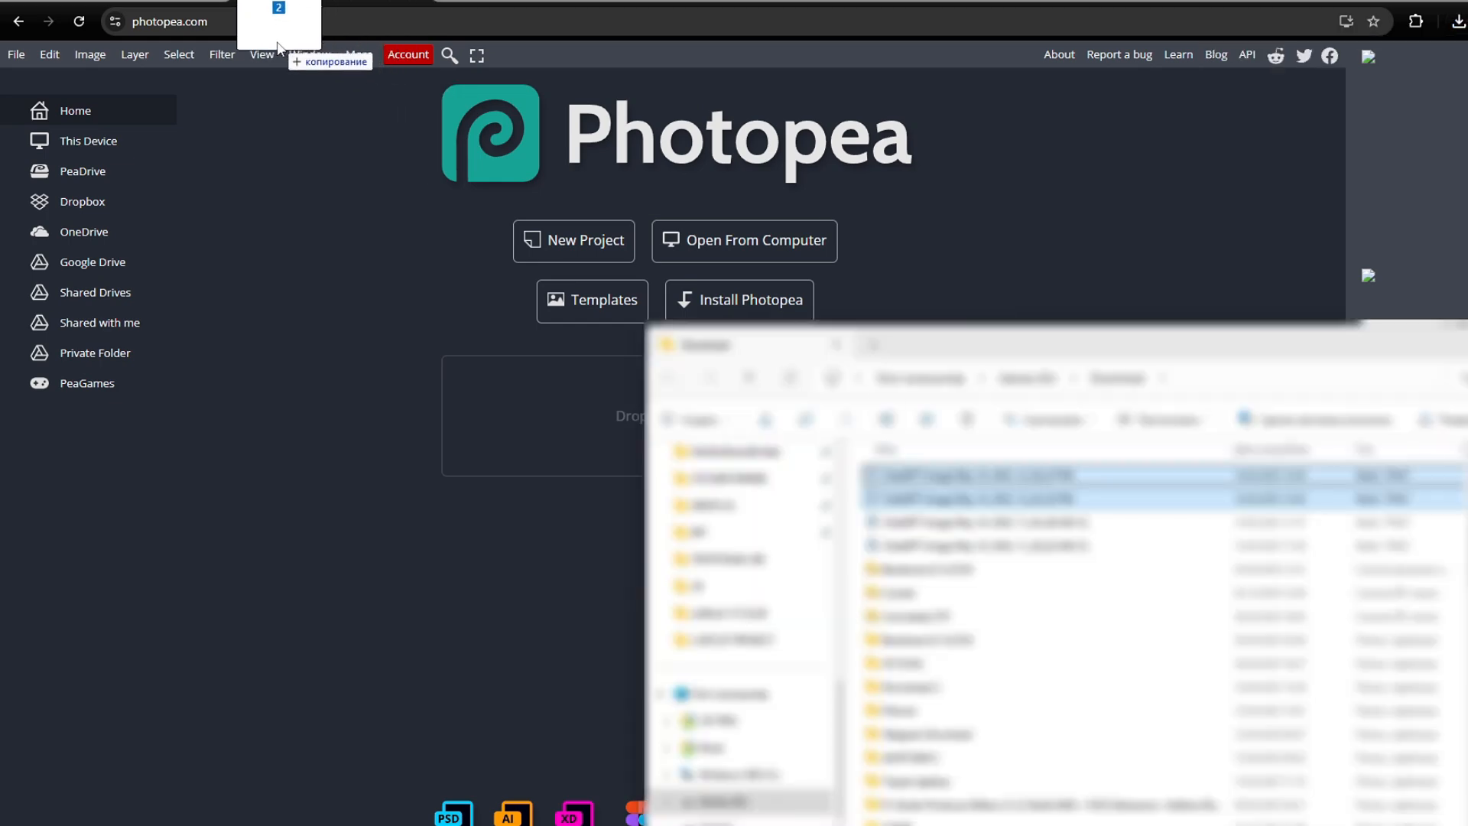
drag(279, 35, 271, 90)
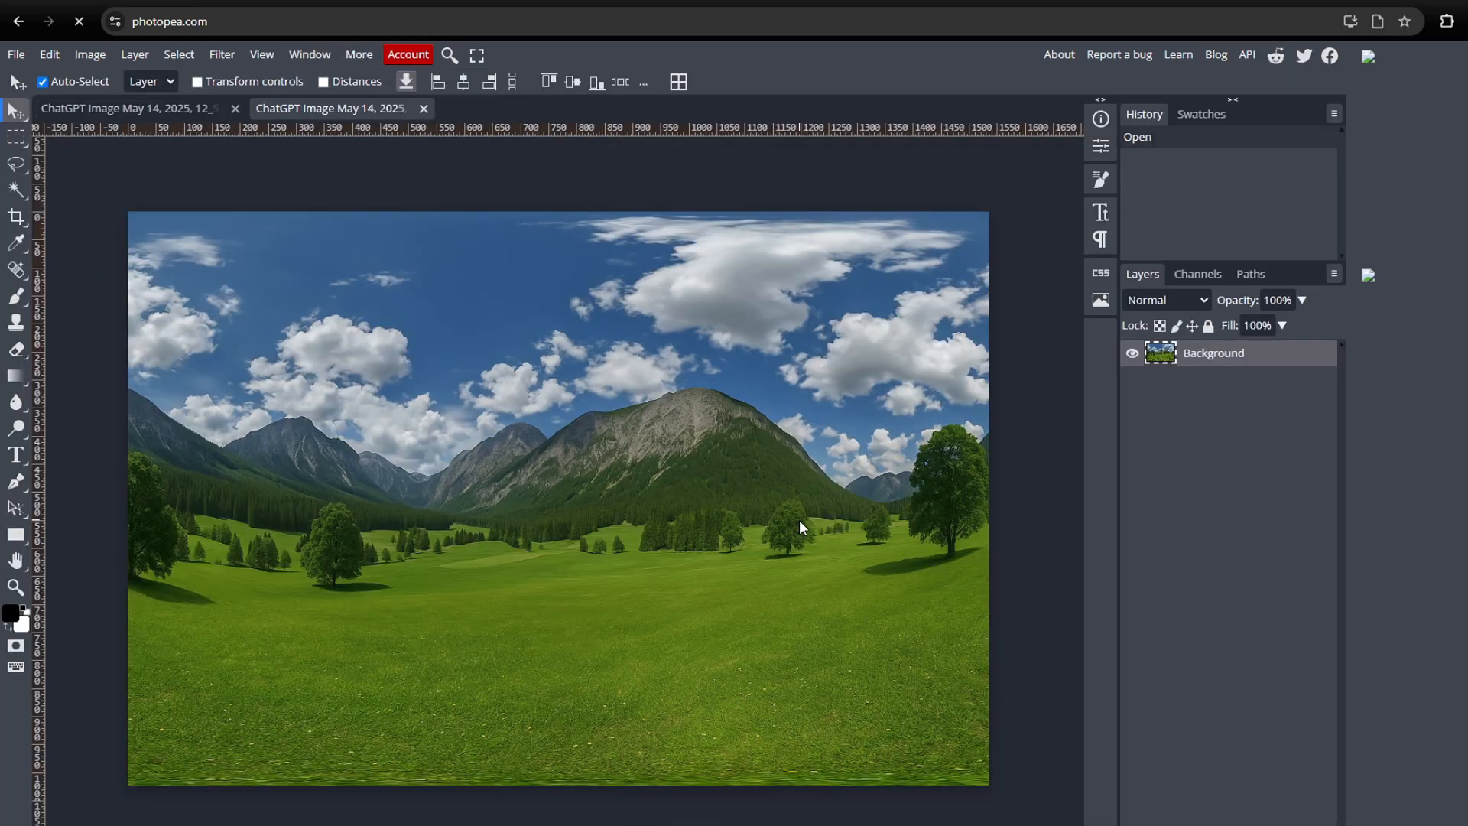
Step: Duplicate the valley panorama's Background layer twice, hide the original Background and make the topmost copy the active layer
scroll(795, 548, down, 3)
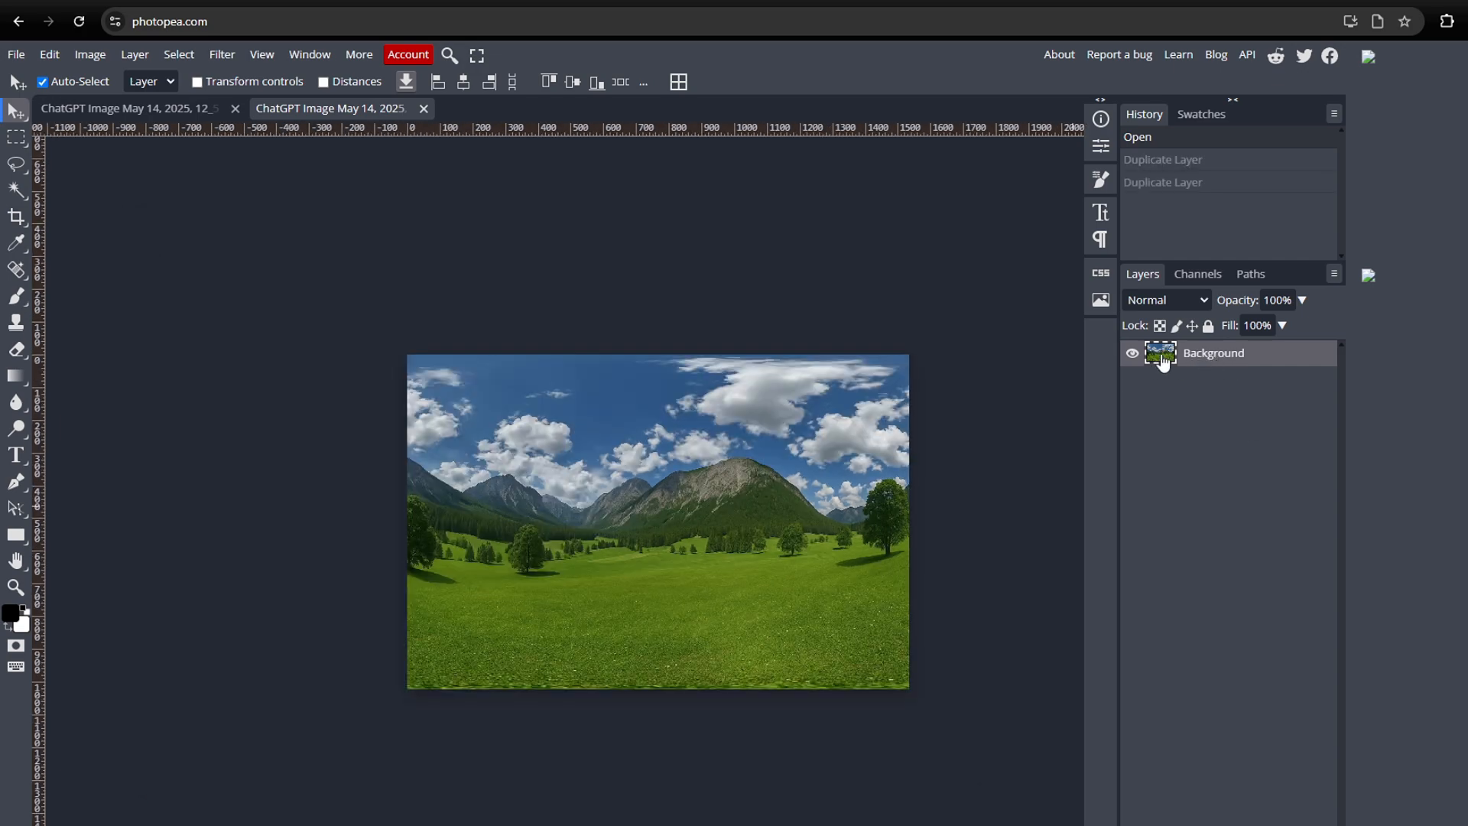
right_click(1204, 360)
click(1241, 428)
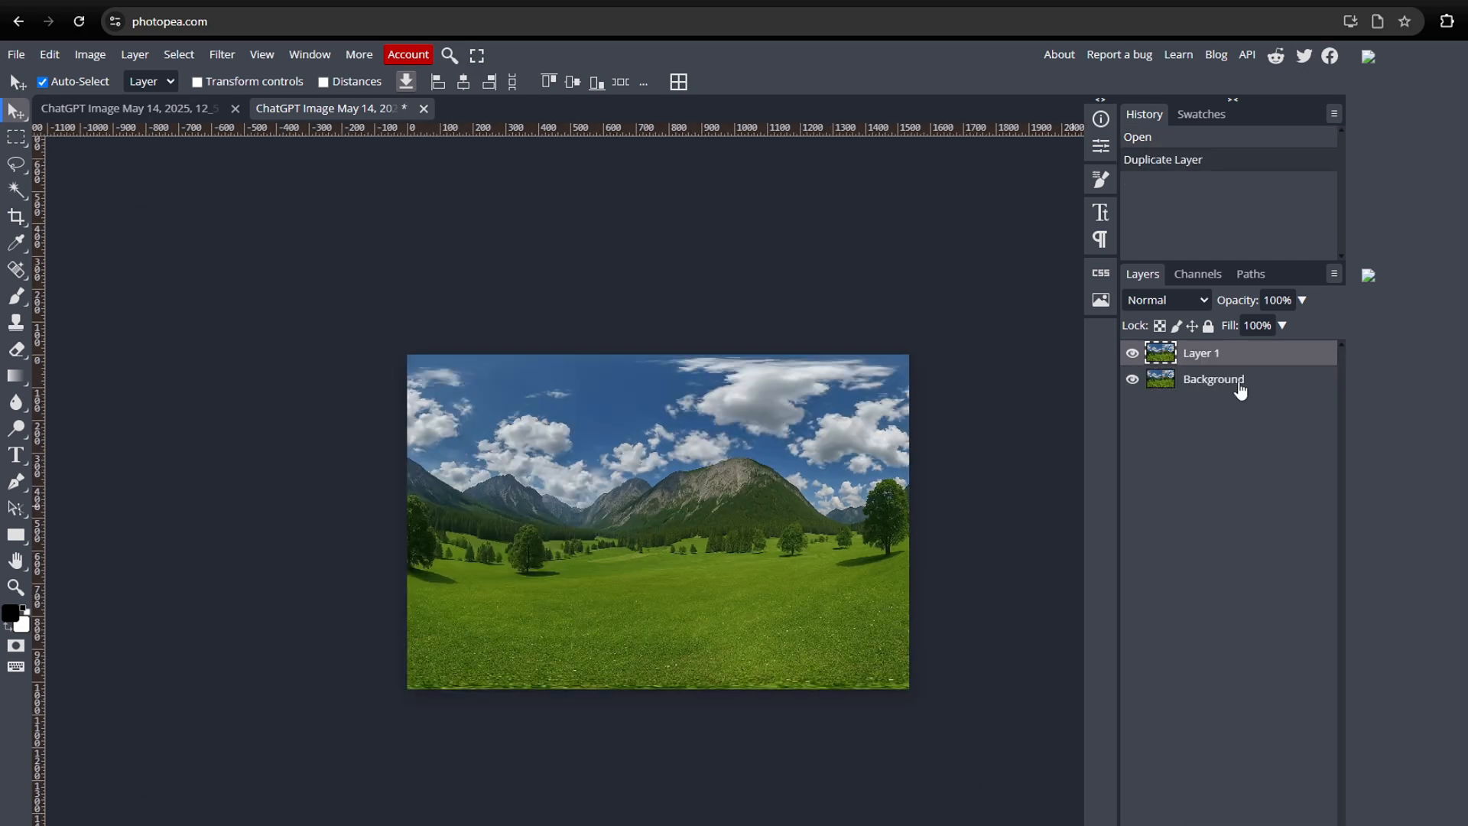
right_click(1232, 365)
click(1251, 429)
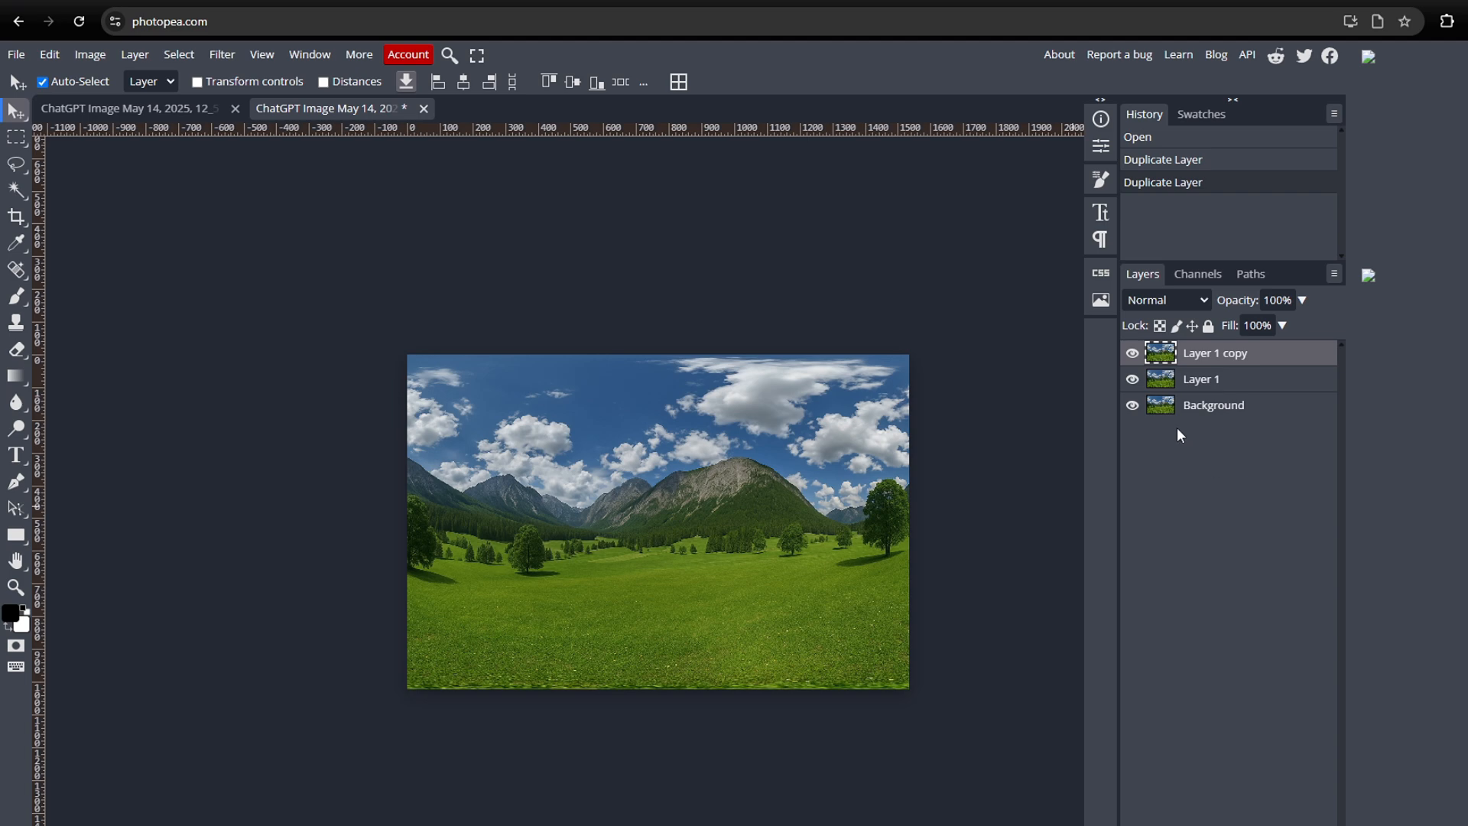
click(1215, 412)
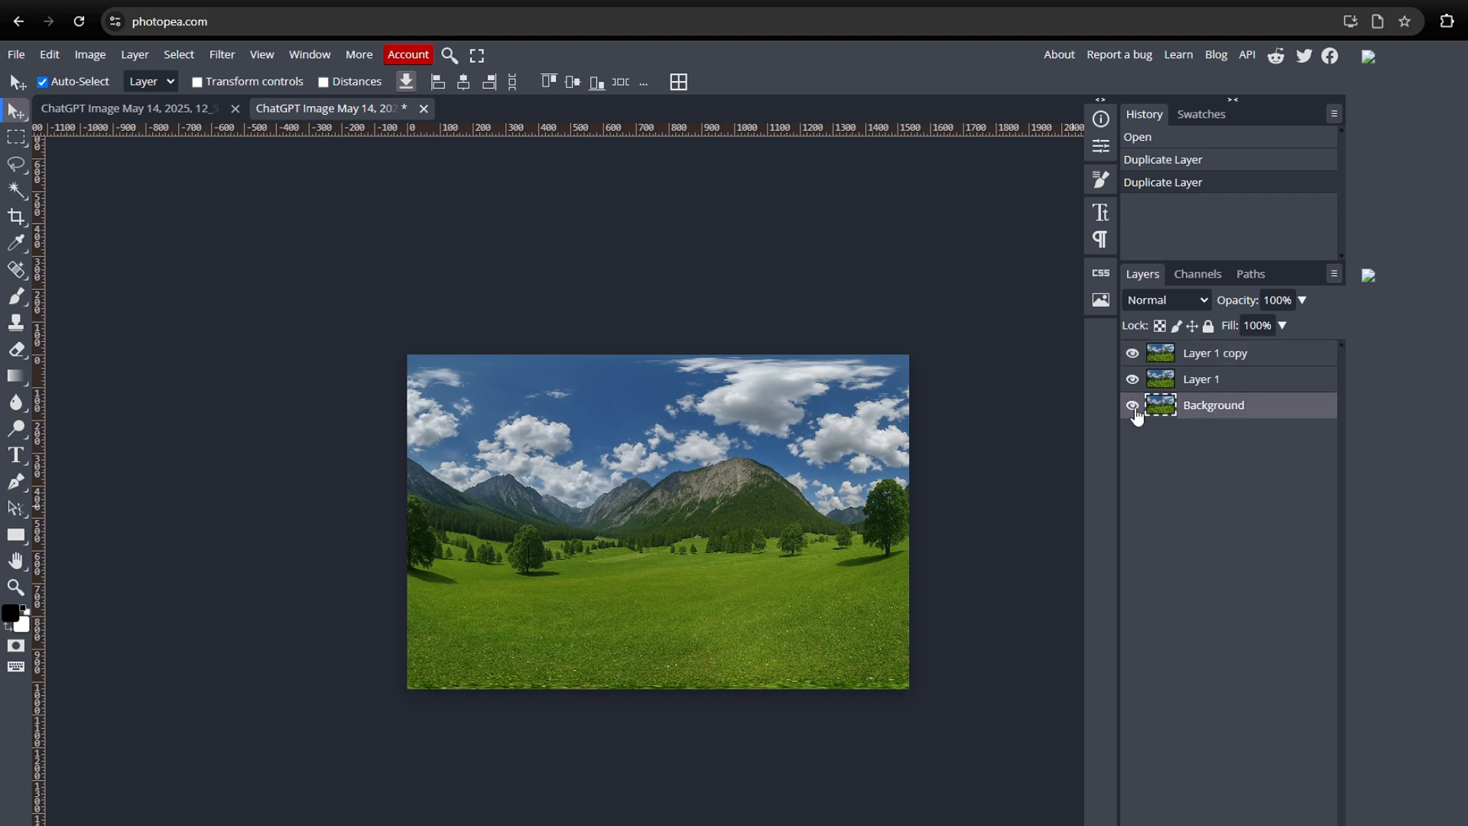
click(1224, 357)
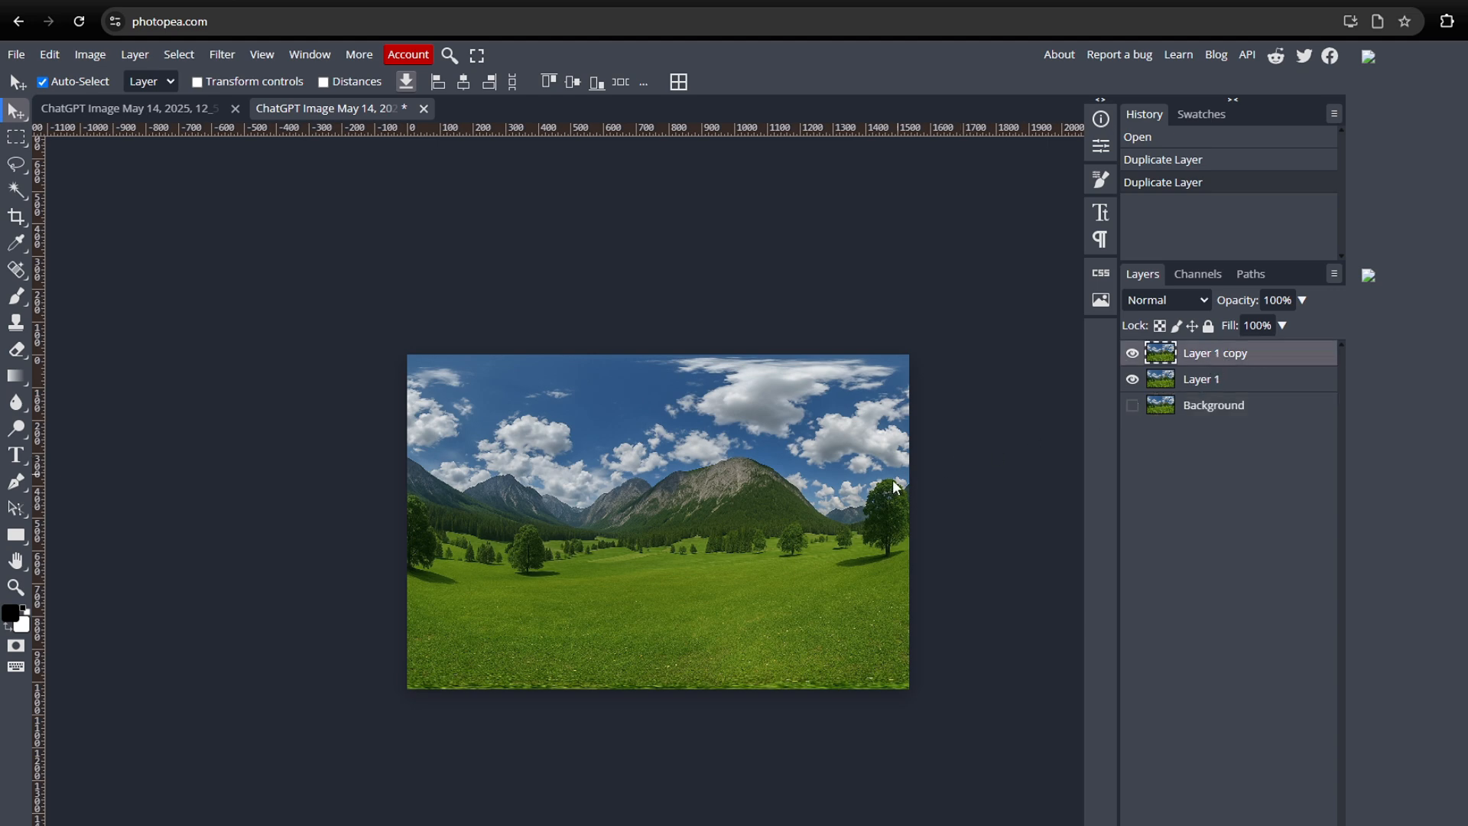
Step: Extend the canvas to the right with the Crop tool to about twice the panorama's width
scroll(894, 487, right, 3)
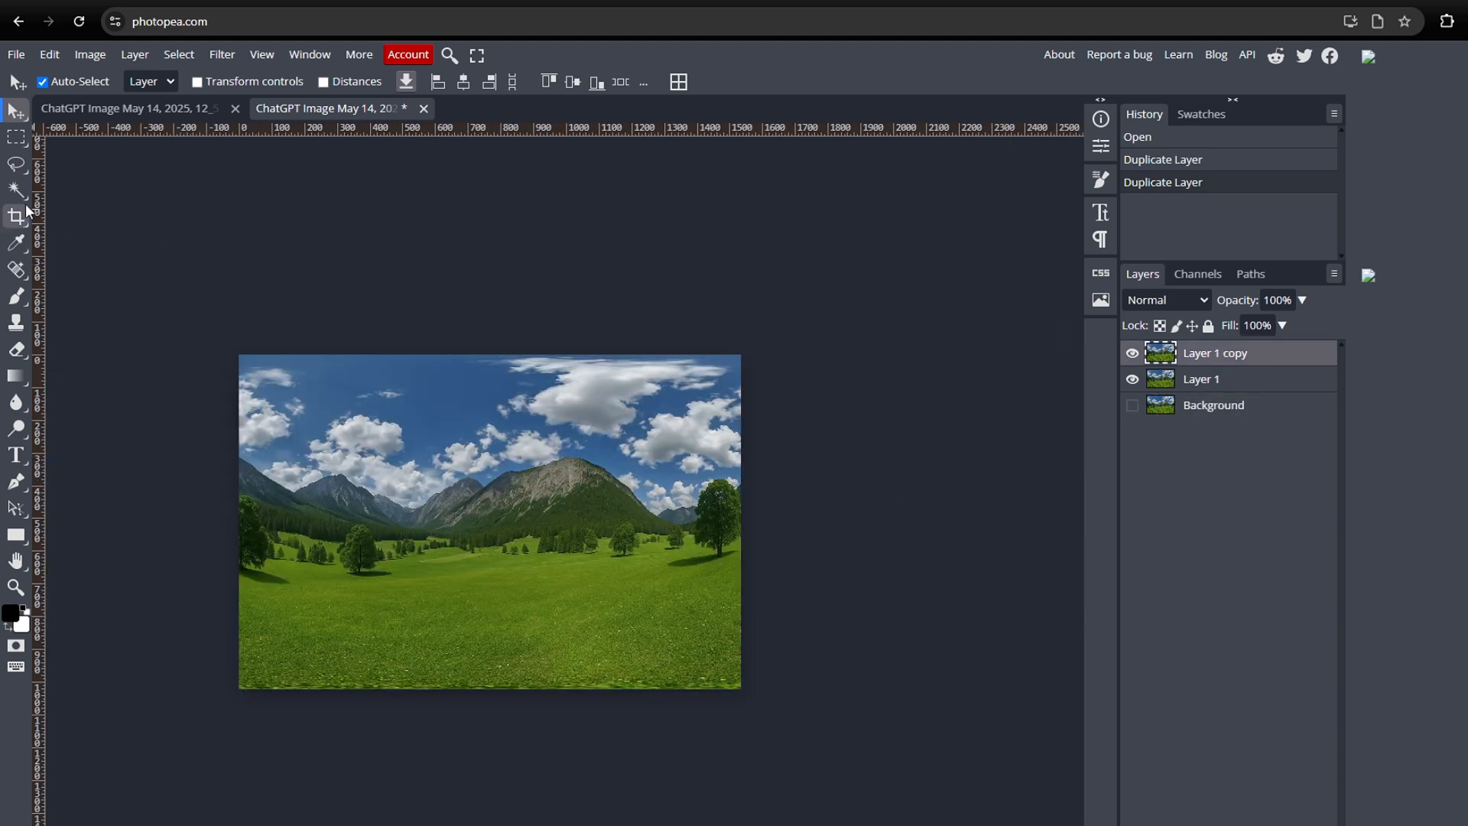
click(17, 217)
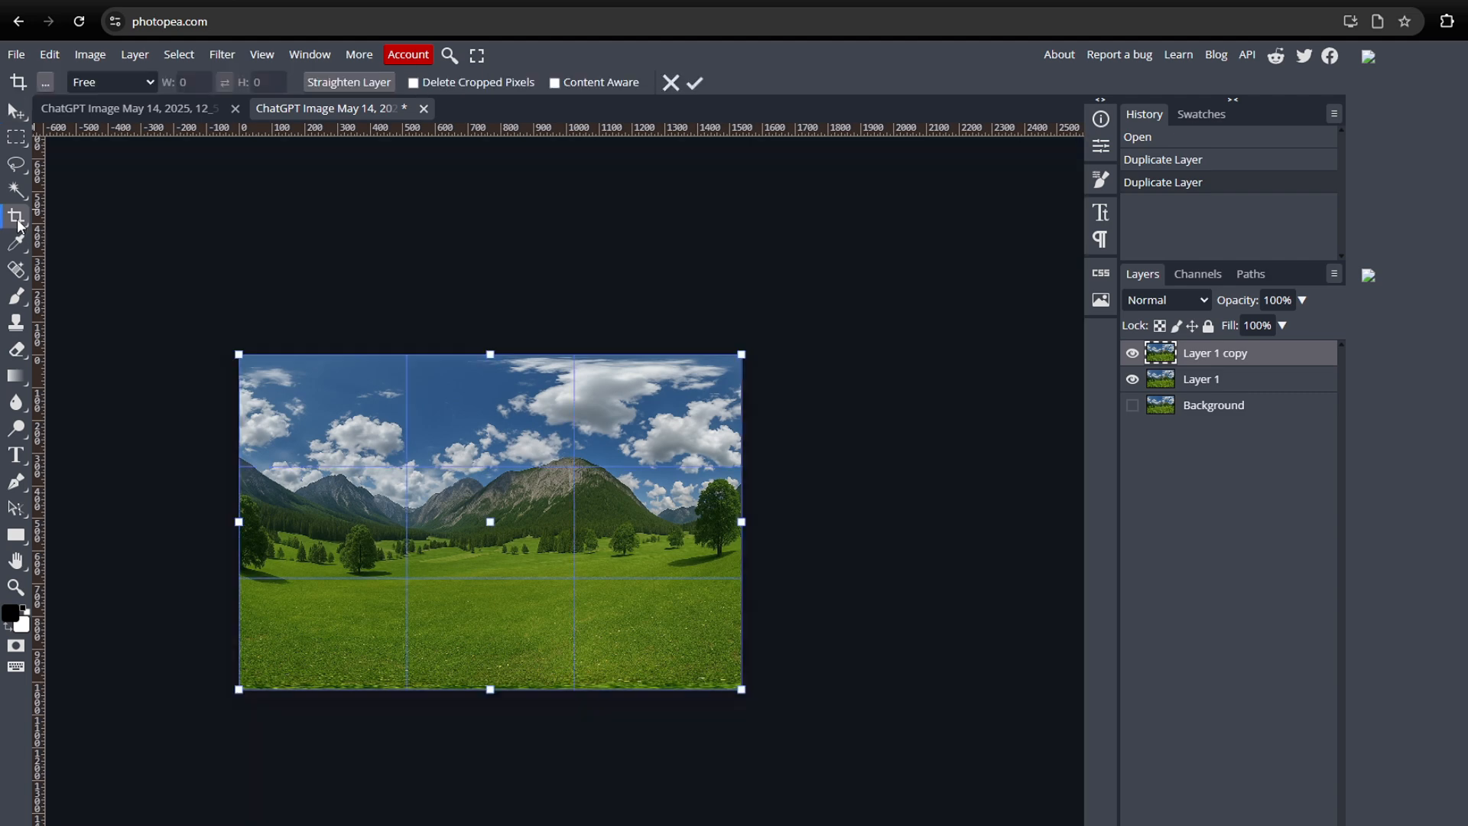
drag(742, 523, 1241, 515)
click(694, 83)
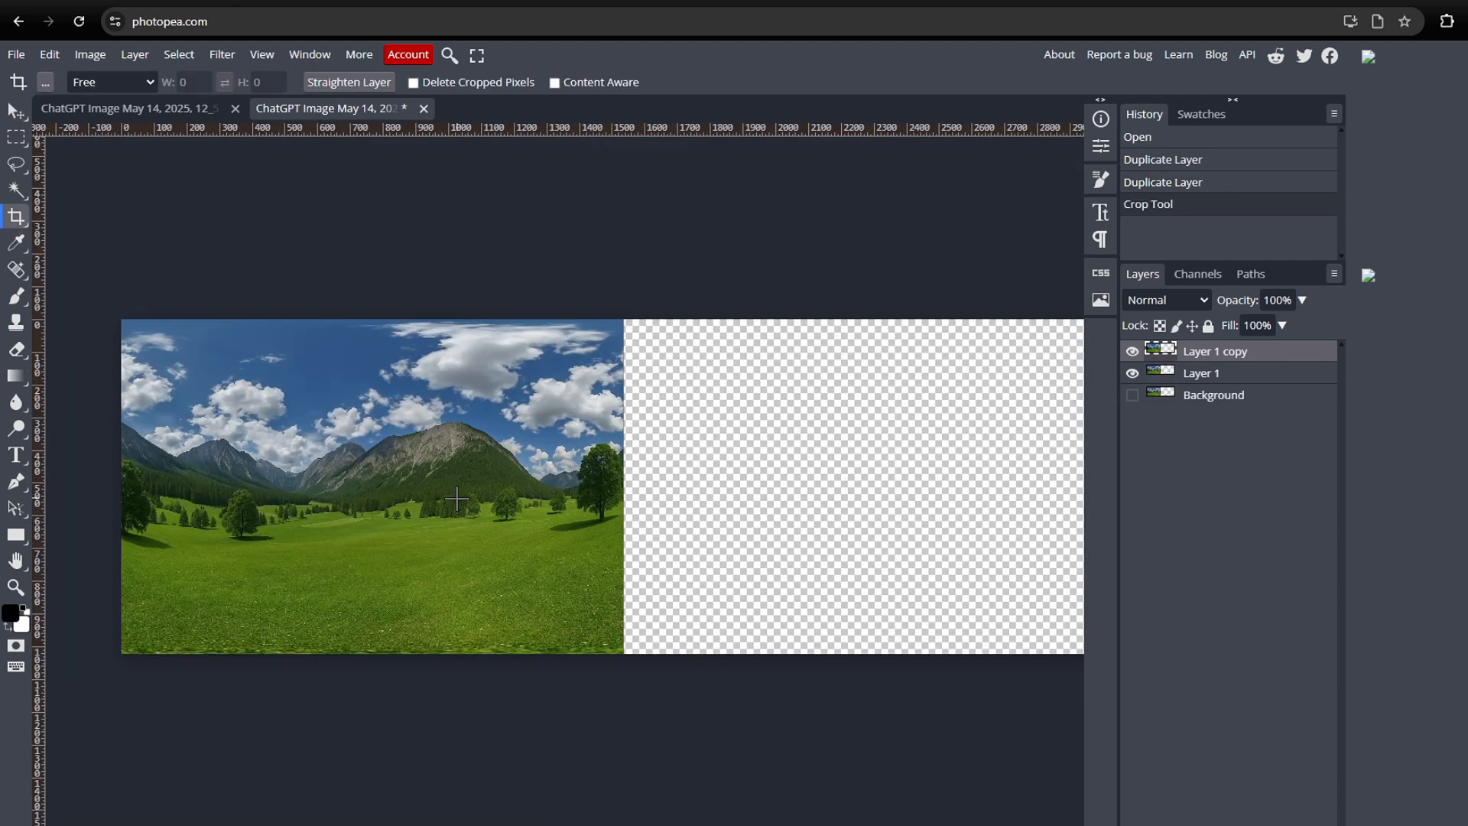
Step: Move the Layer 1 copy into the empty right half so its edge meets the other panorama
click(1225, 382)
key(v)
drag(341, 491, 847, 491)
scroll(648, 457, up, 3)
scroll(653, 461, down, 1)
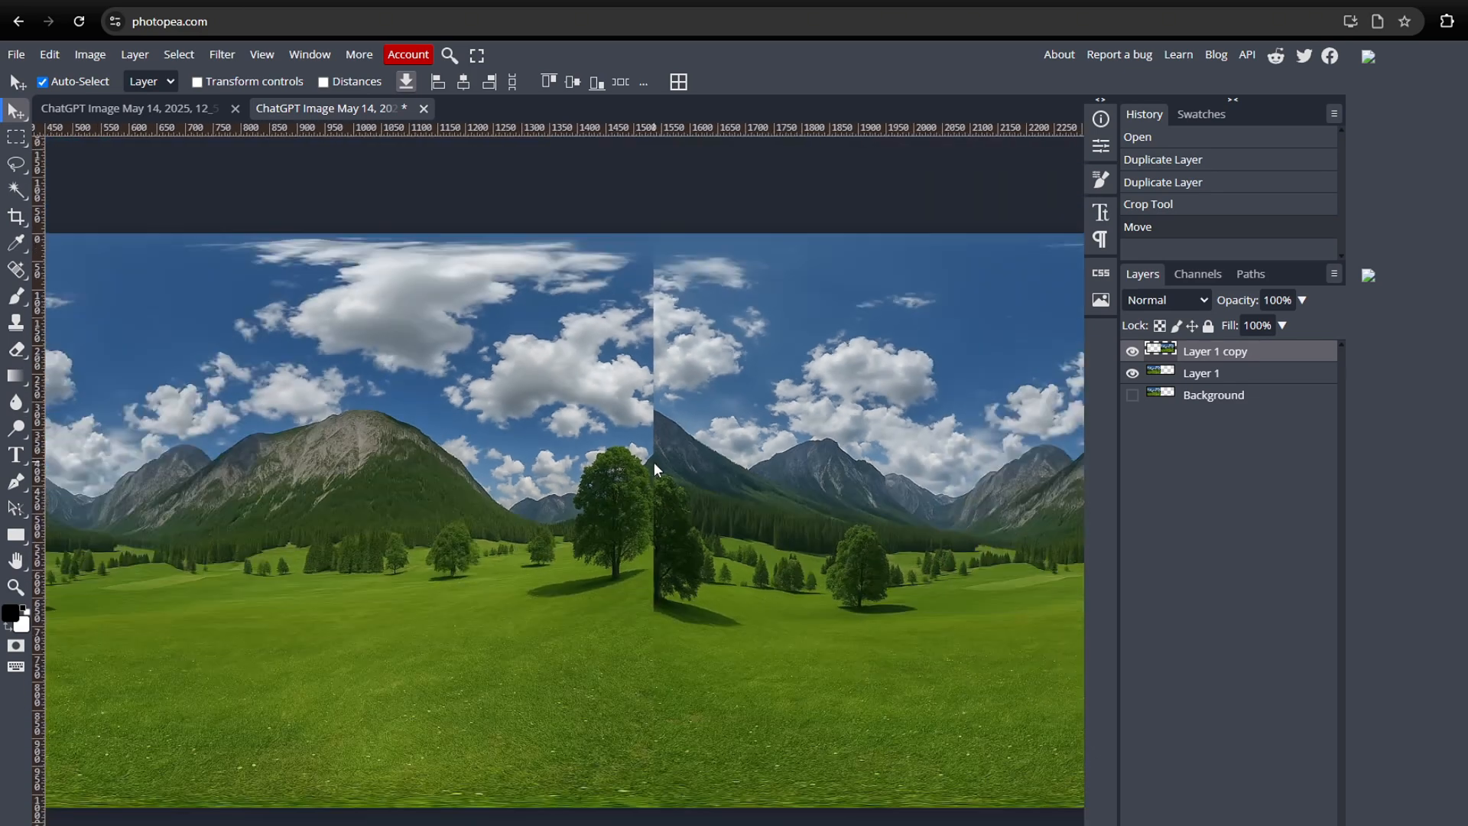
Step: Merge Layer 1 and Layer 1 copy into a single layer
ctrl+click(1255, 379)
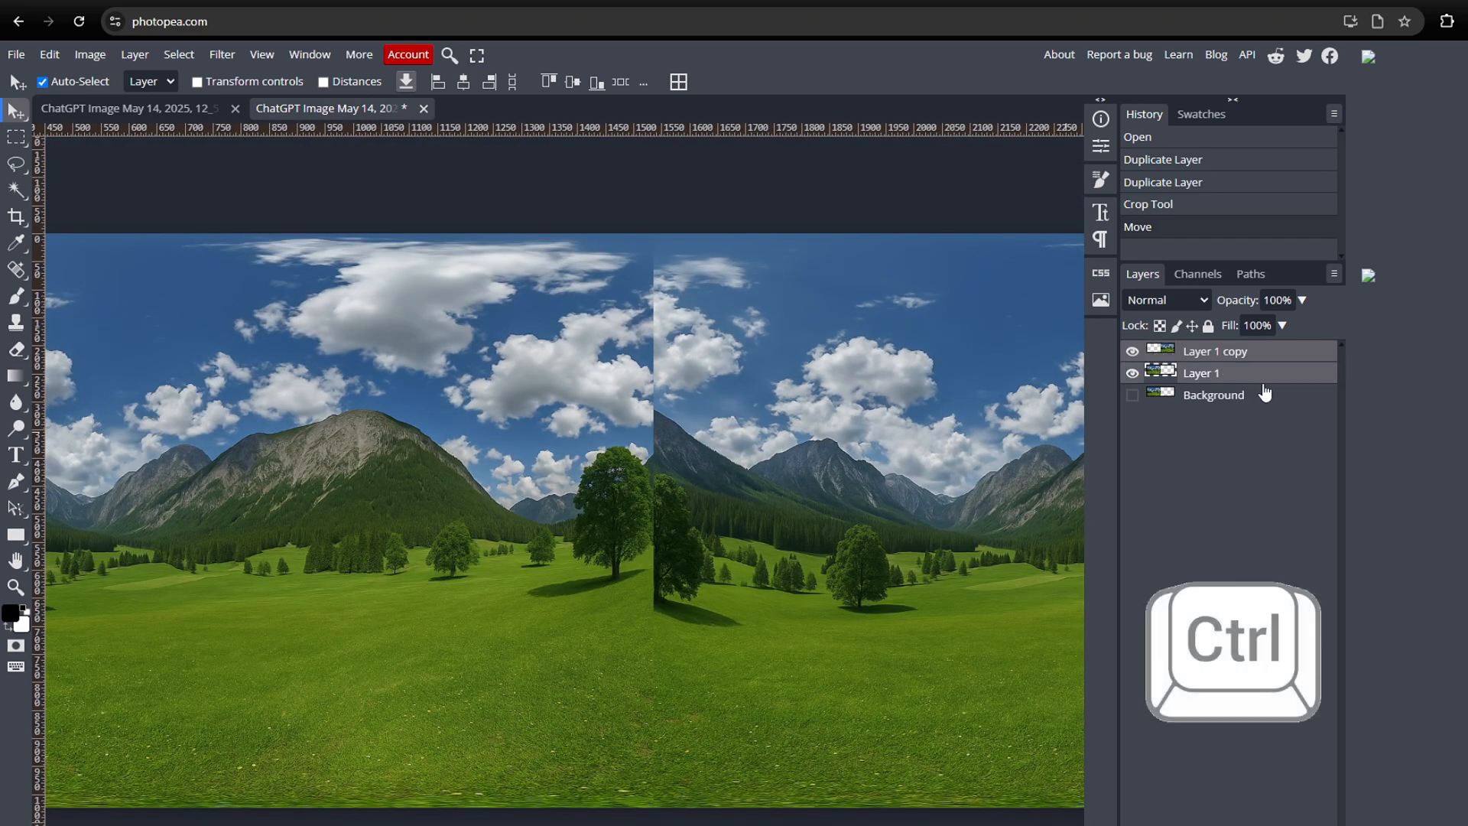
right_click(1256, 383)
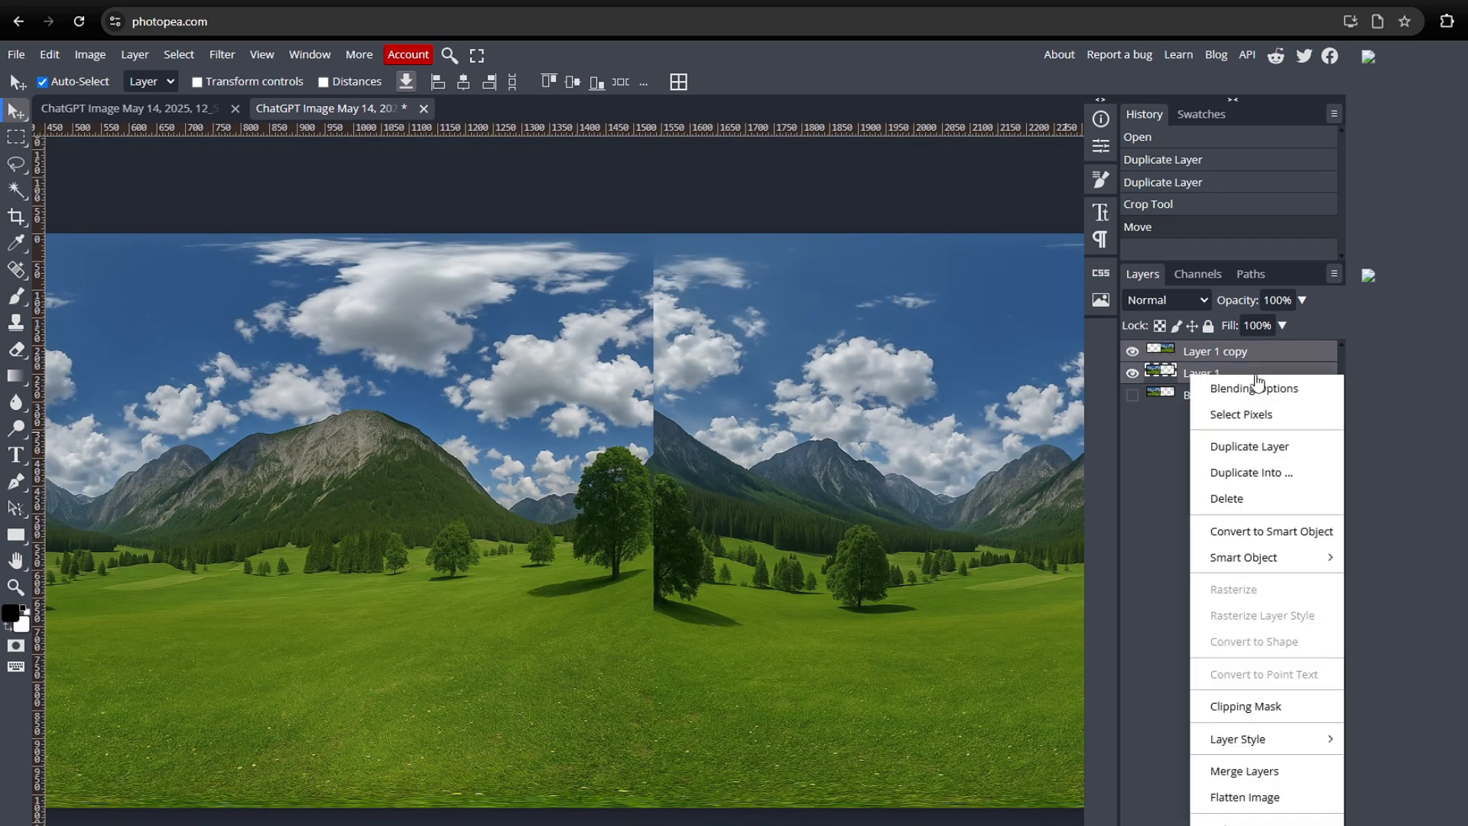
click(1246, 772)
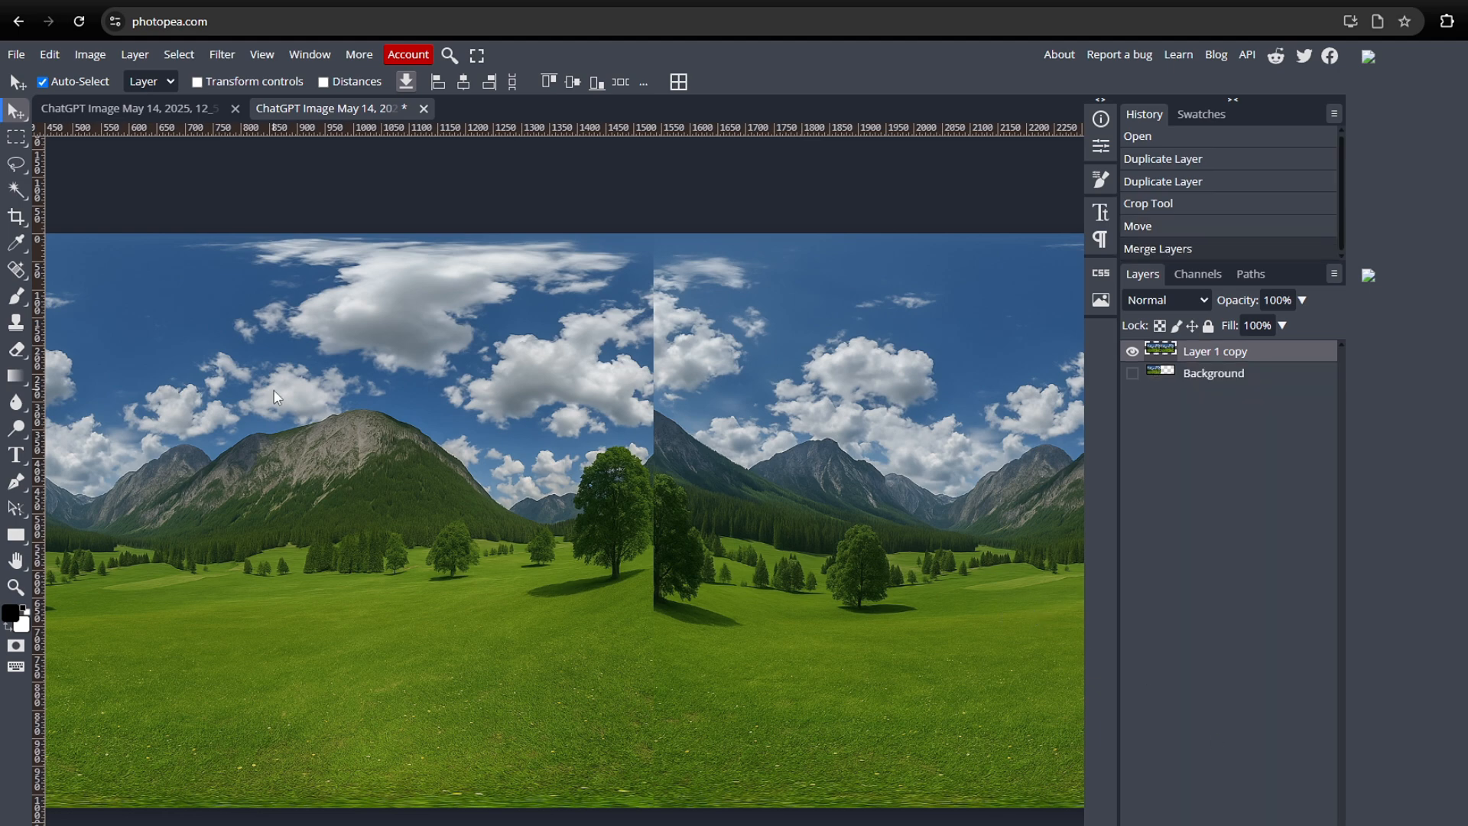
Step: Paint over the vertical seam in the sky with the Spot Healing Brush at about 78 px
click(17, 272)
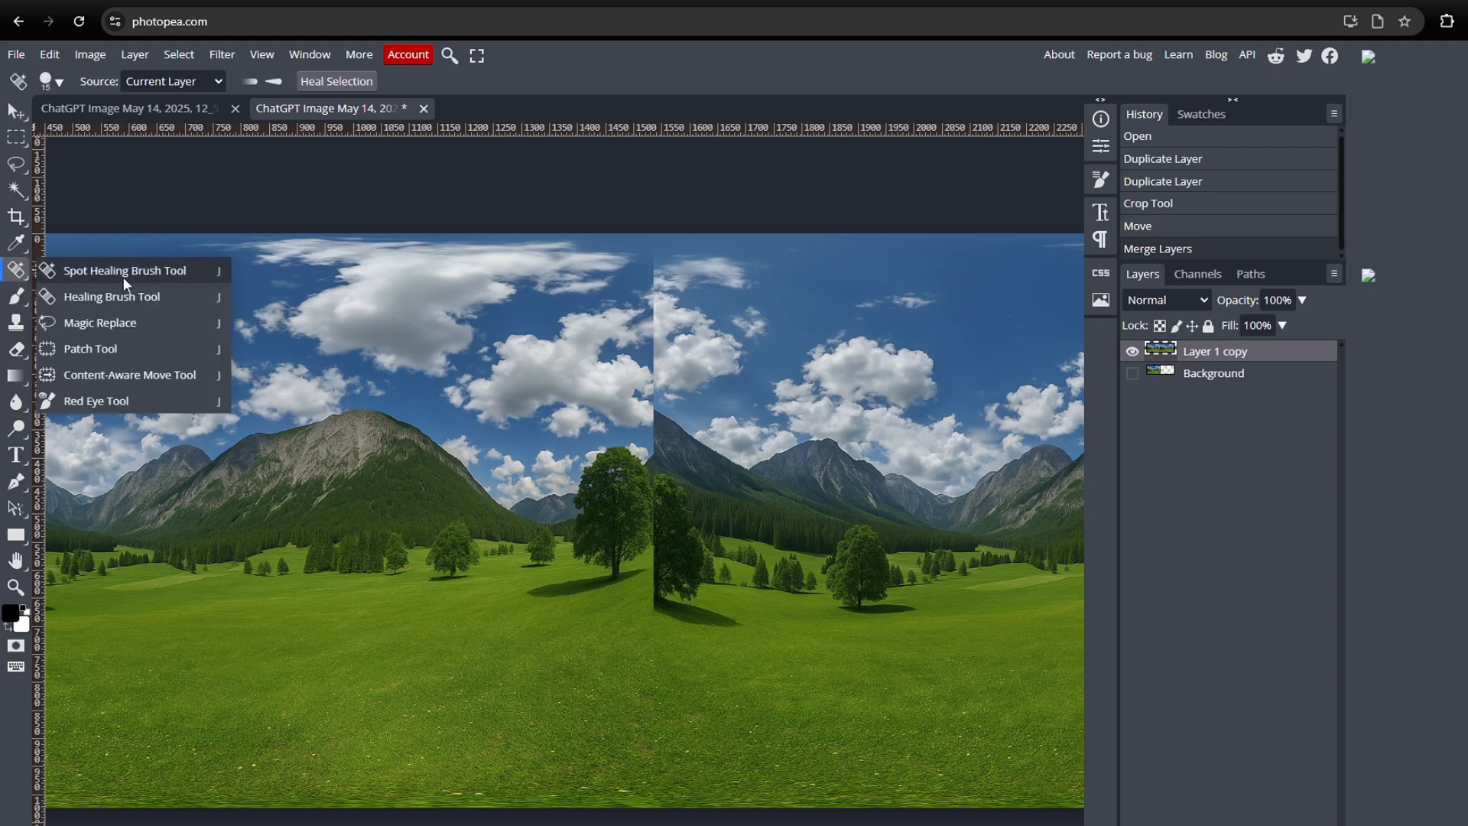
click(132, 276)
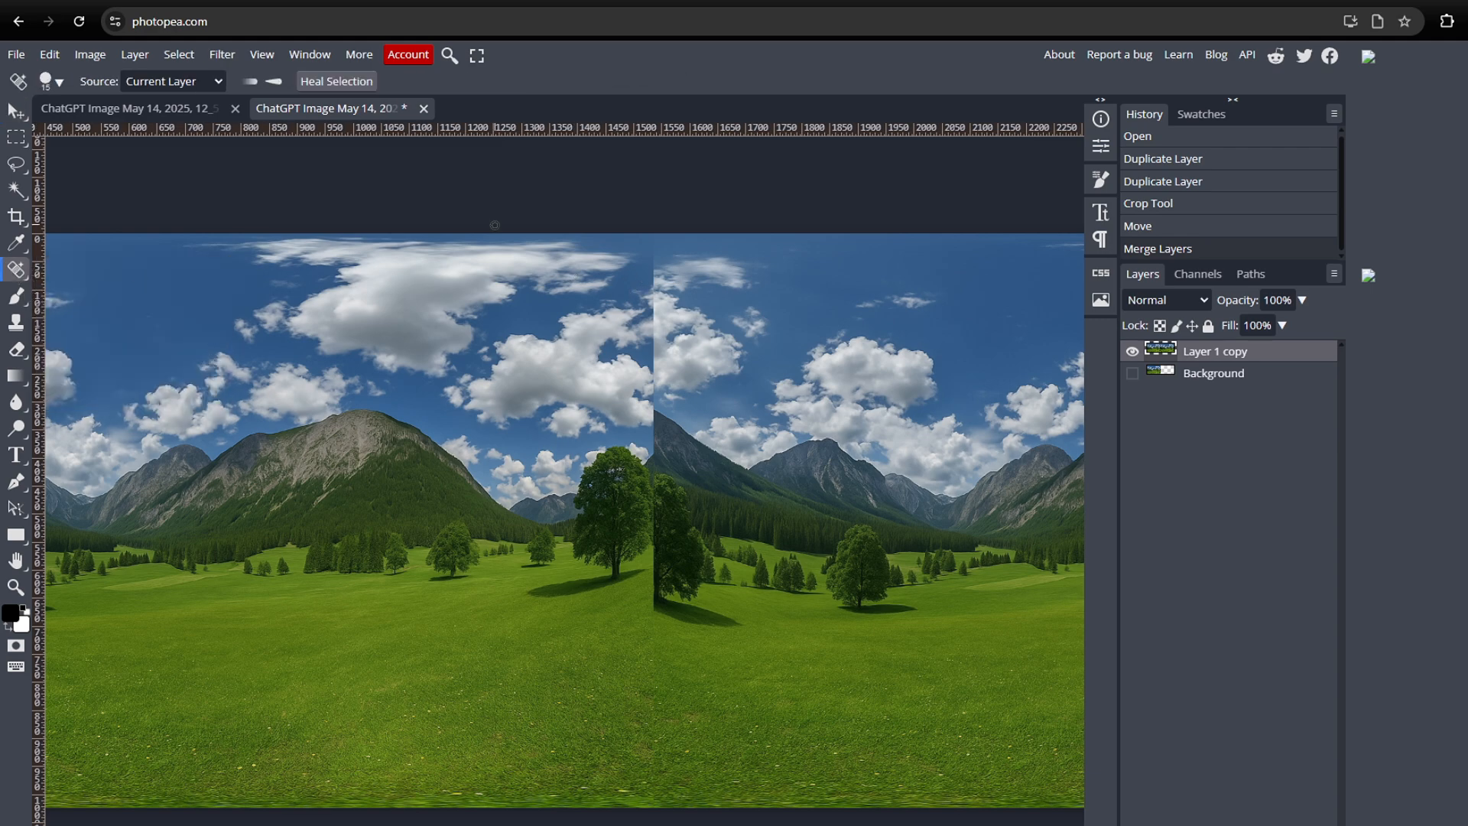
click(62, 81)
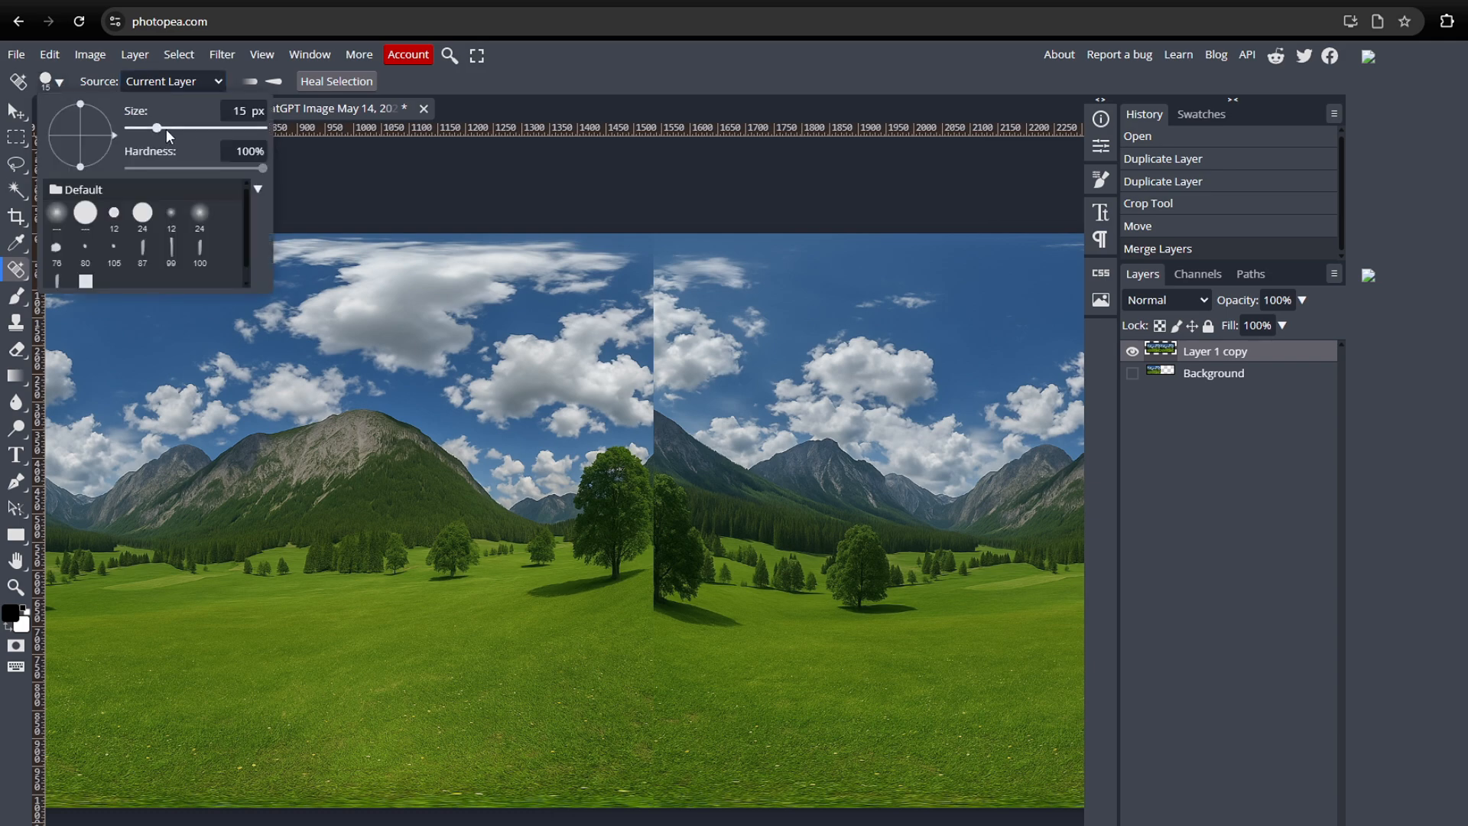
drag(159, 133, 182, 128)
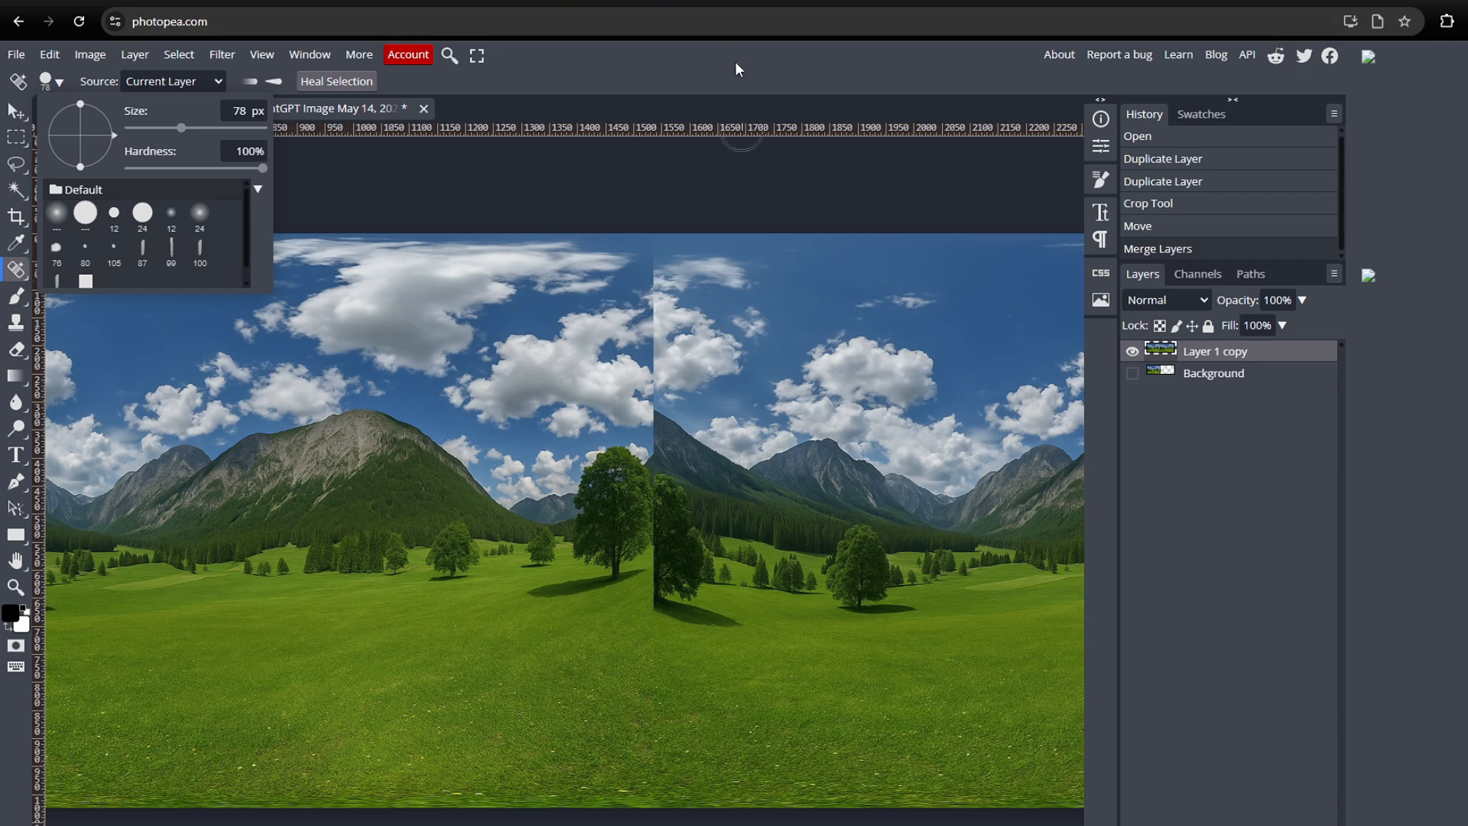
scroll(633, 273, up, 2)
scroll(660, 277, up, 2)
drag(661, 229, 661, 283)
drag(661, 294, 663, 497)
Step: Enlarge the healing brush to about 135 px and heal the rest of the seam through the mountains, trees and meadow
click(60, 81)
drag(182, 129, 190, 136)
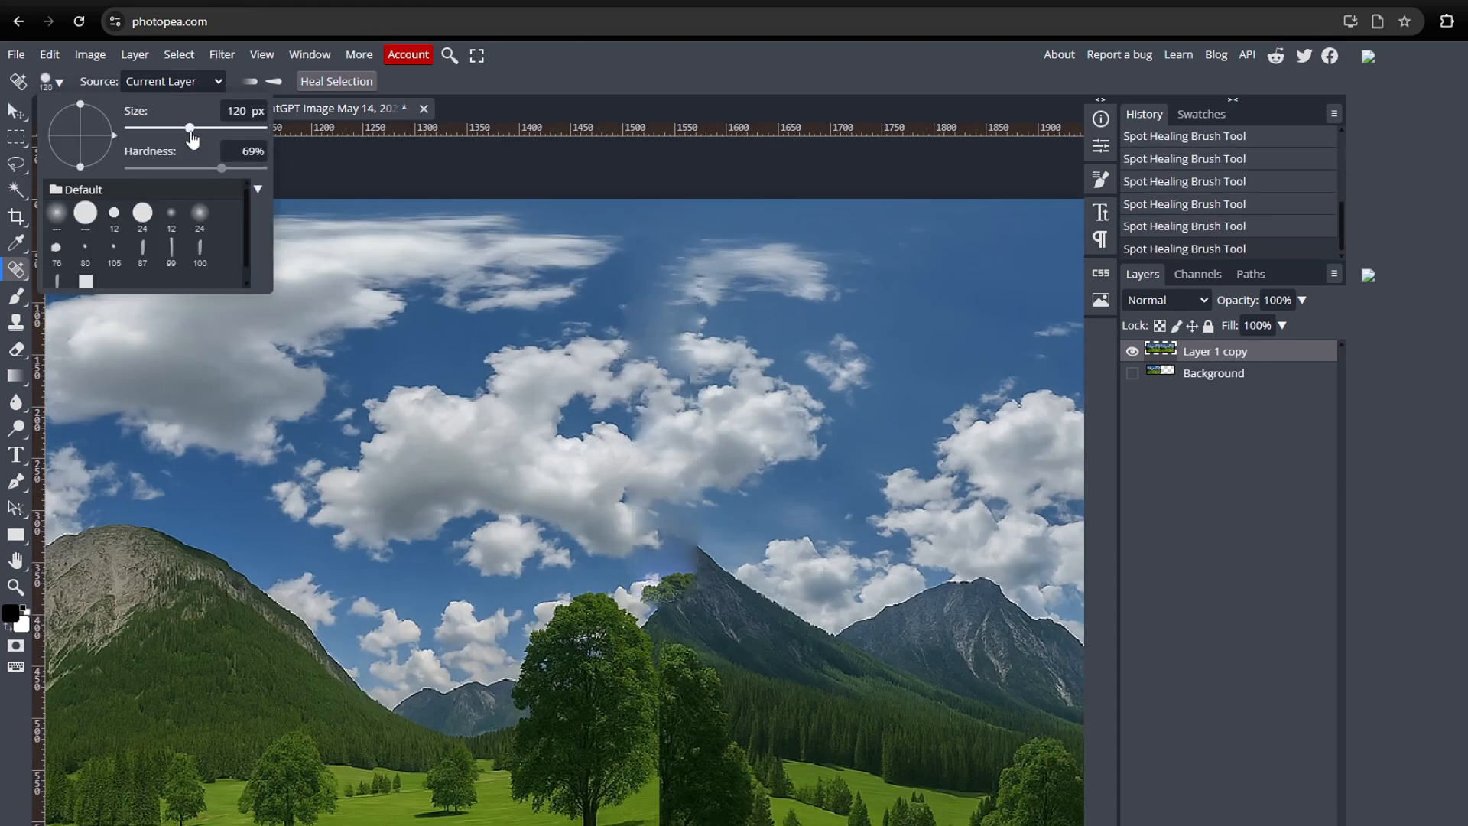
drag(667, 564, 741, 621)
scroll(722, 568, down, 2)
drag(718, 569, 680, 688)
drag(673, 730, 766, 741)
click(624, 688)
scroll(722, 566, down, 2)
drag(730, 304, 777, 304)
scroll(762, 564, up, 2)
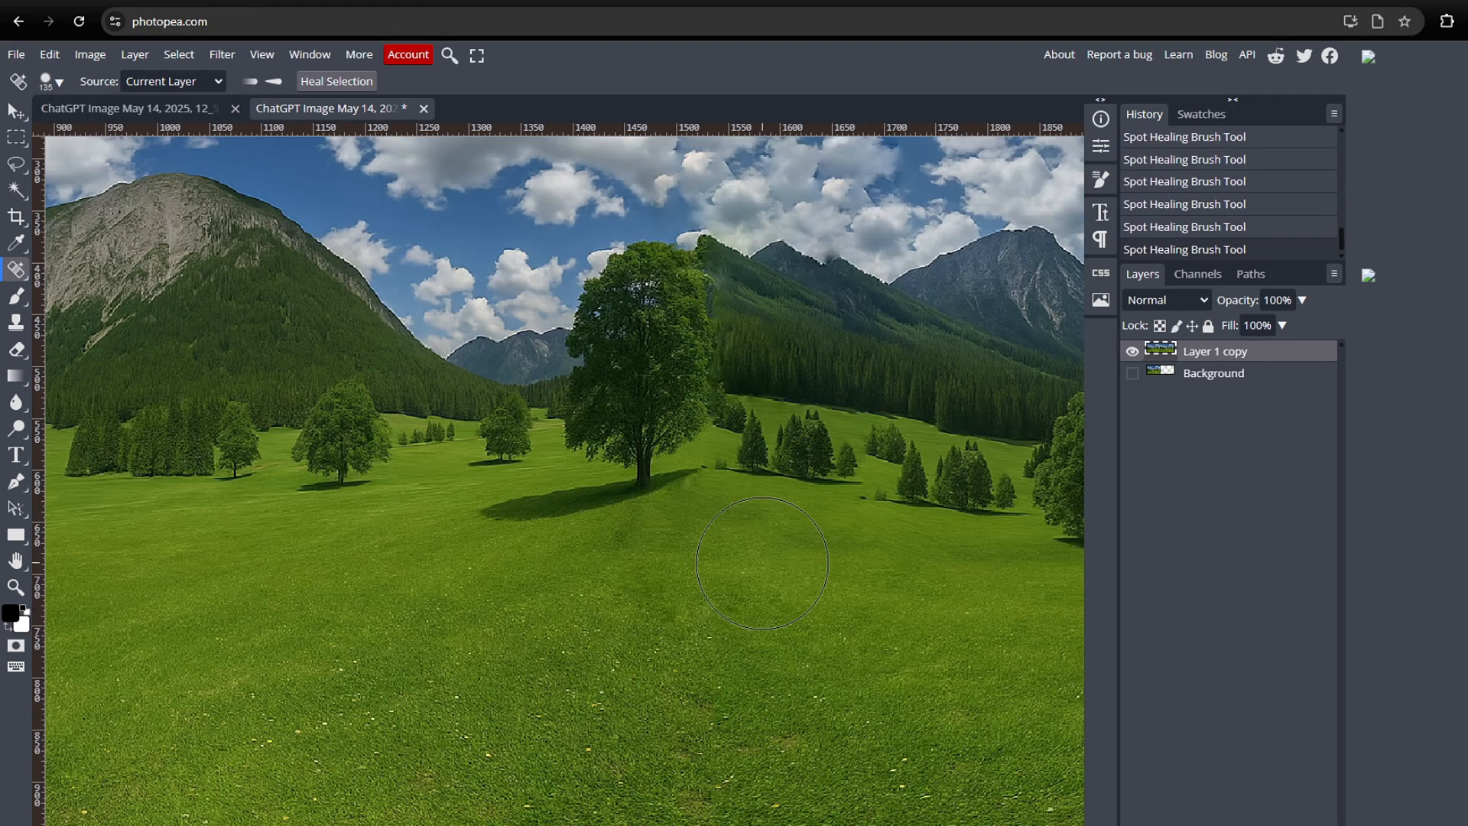
scroll(762, 563, down, 4)
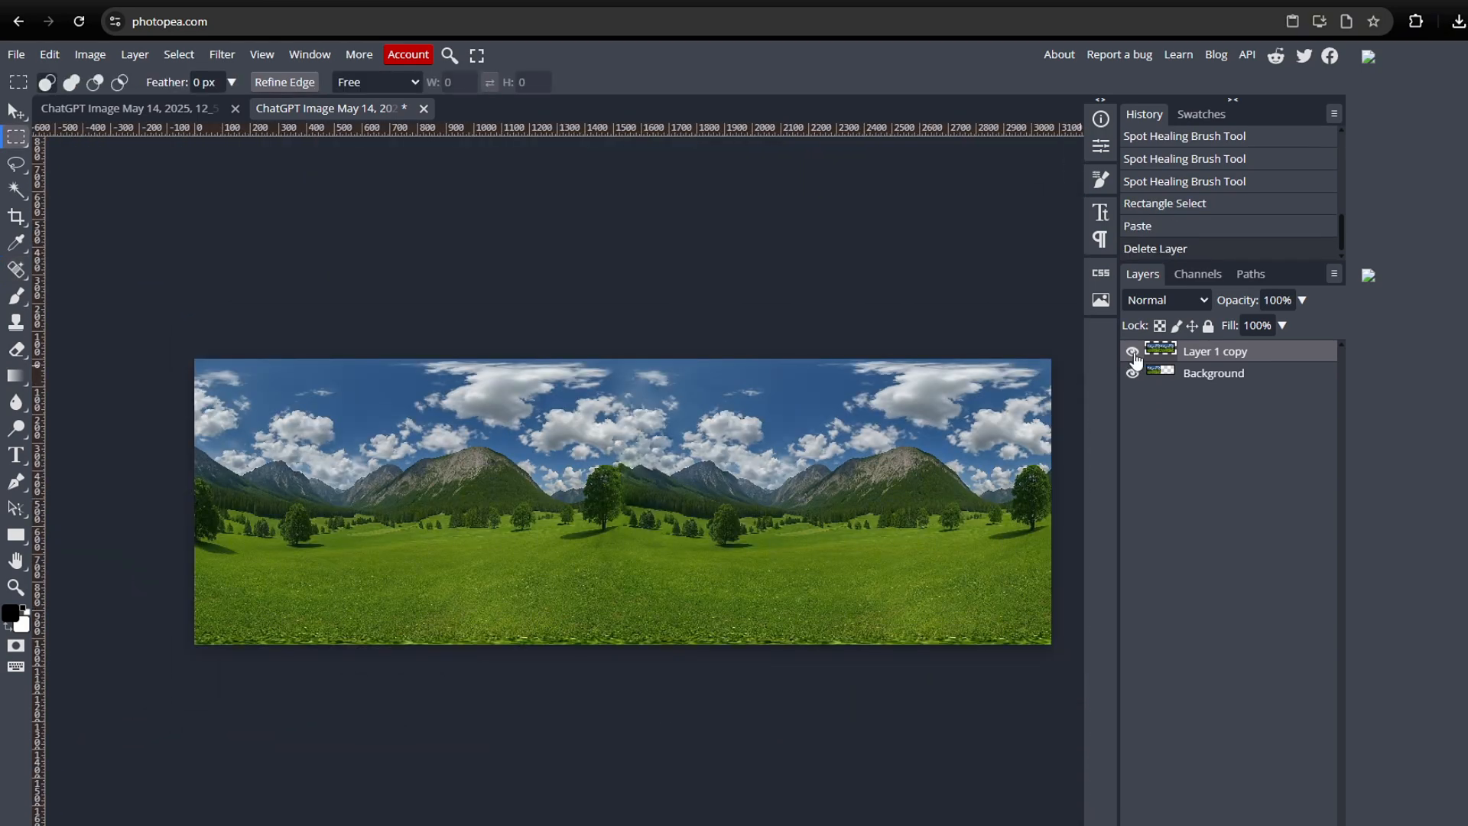
Step: Hide Layer 1 copy and, on Background, select a full-height strip about 555 px wide starting at the panorama's right edge
click(1133, 353)
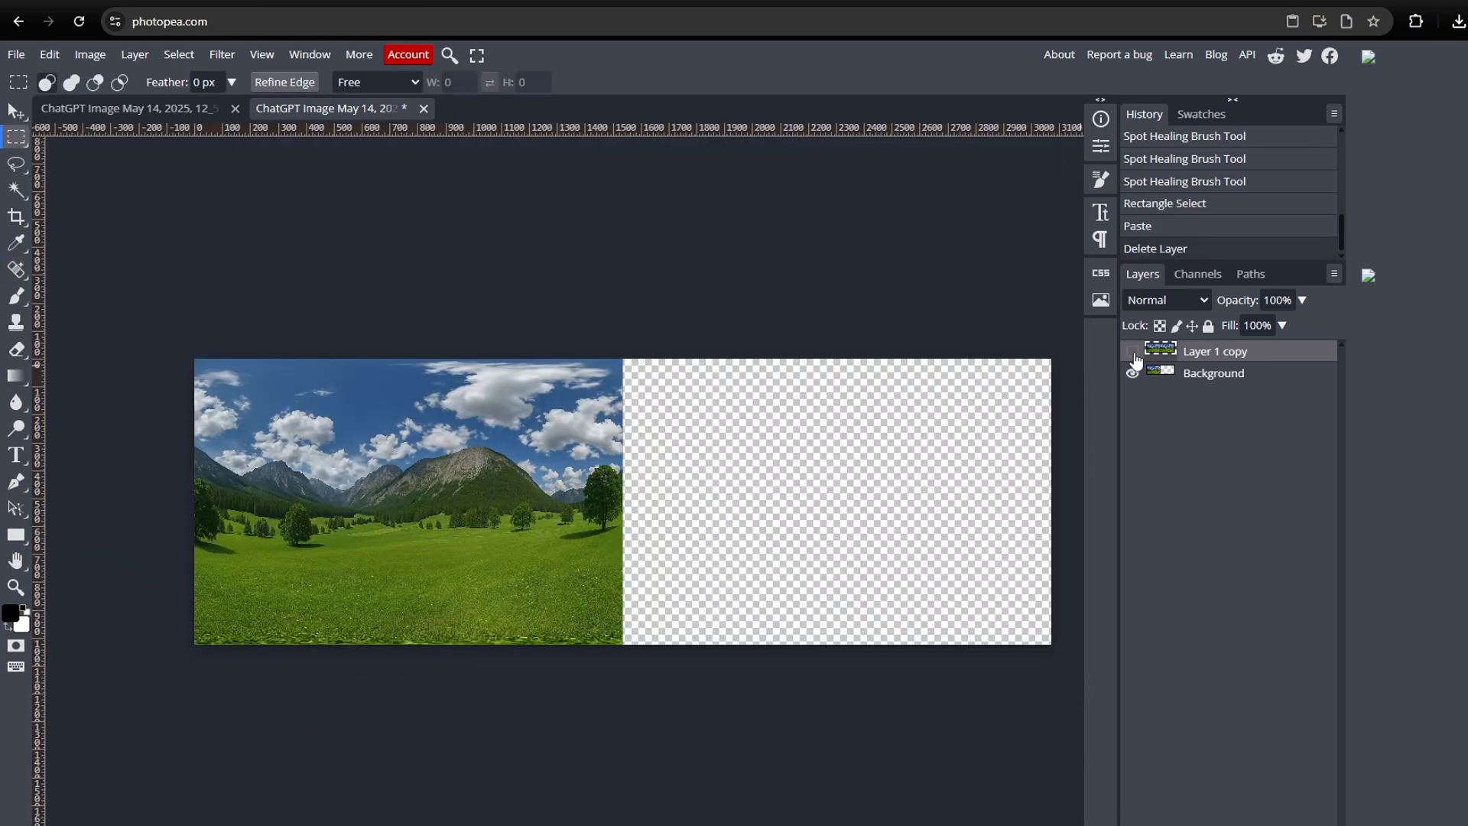
click(1230, 382)
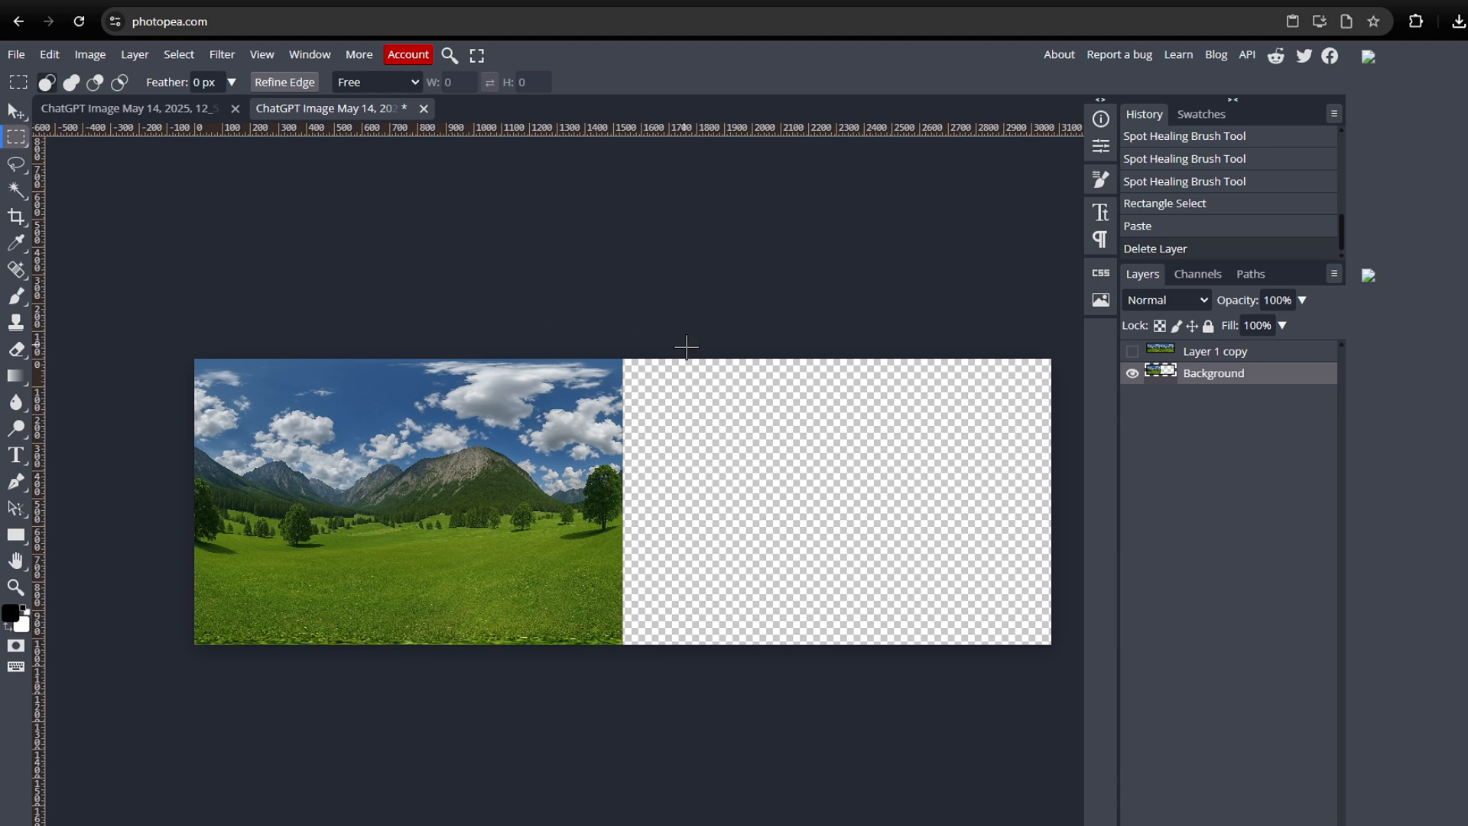
drag(777, 330, 624, 693)
scroll(633, 612, up, 5)
scroll(676, 646, down, 4)
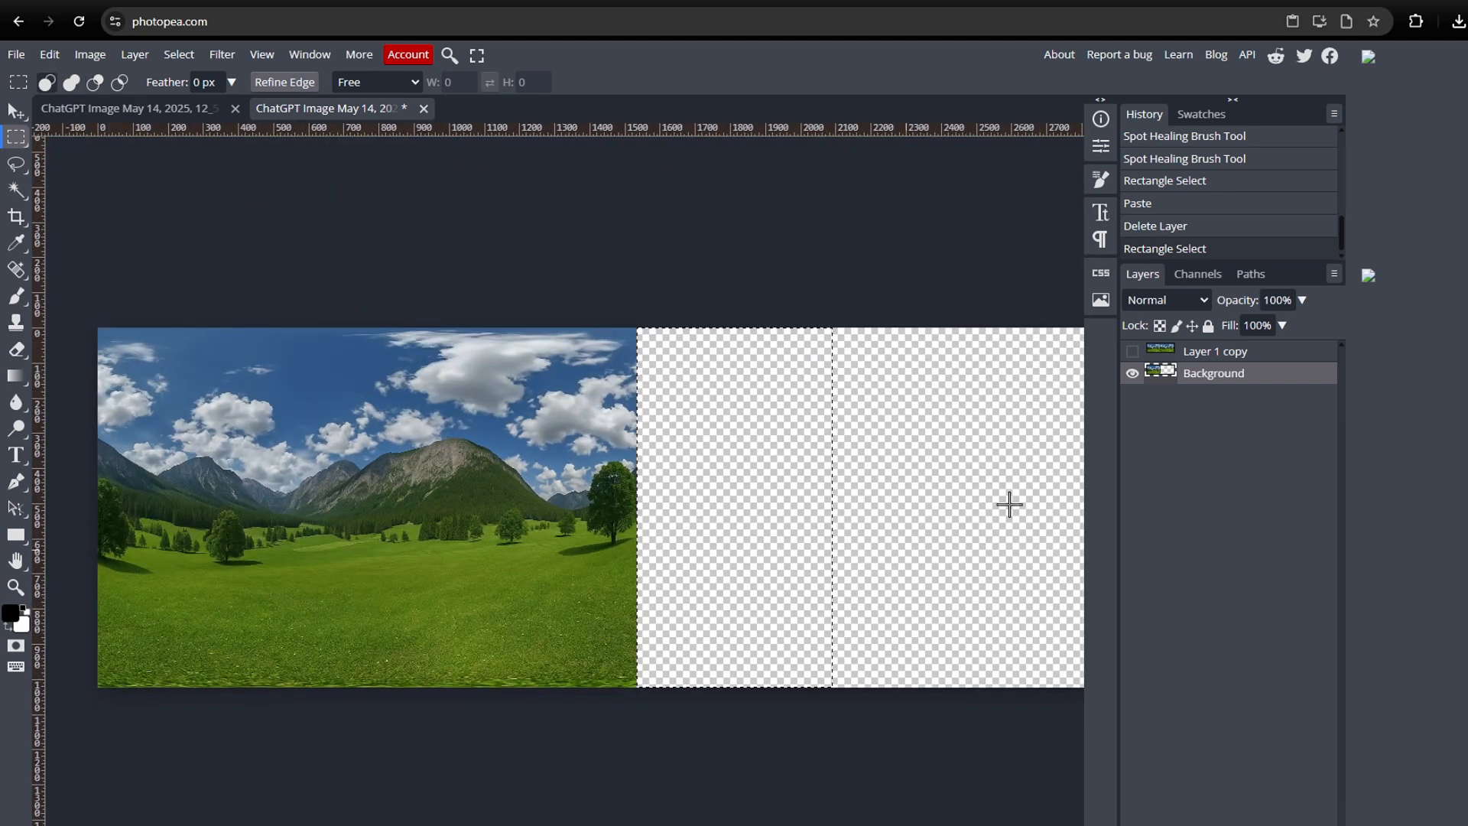
Step: Show Layer 1 copy again and copy its selected strip to a new layer
click(1132, 351)
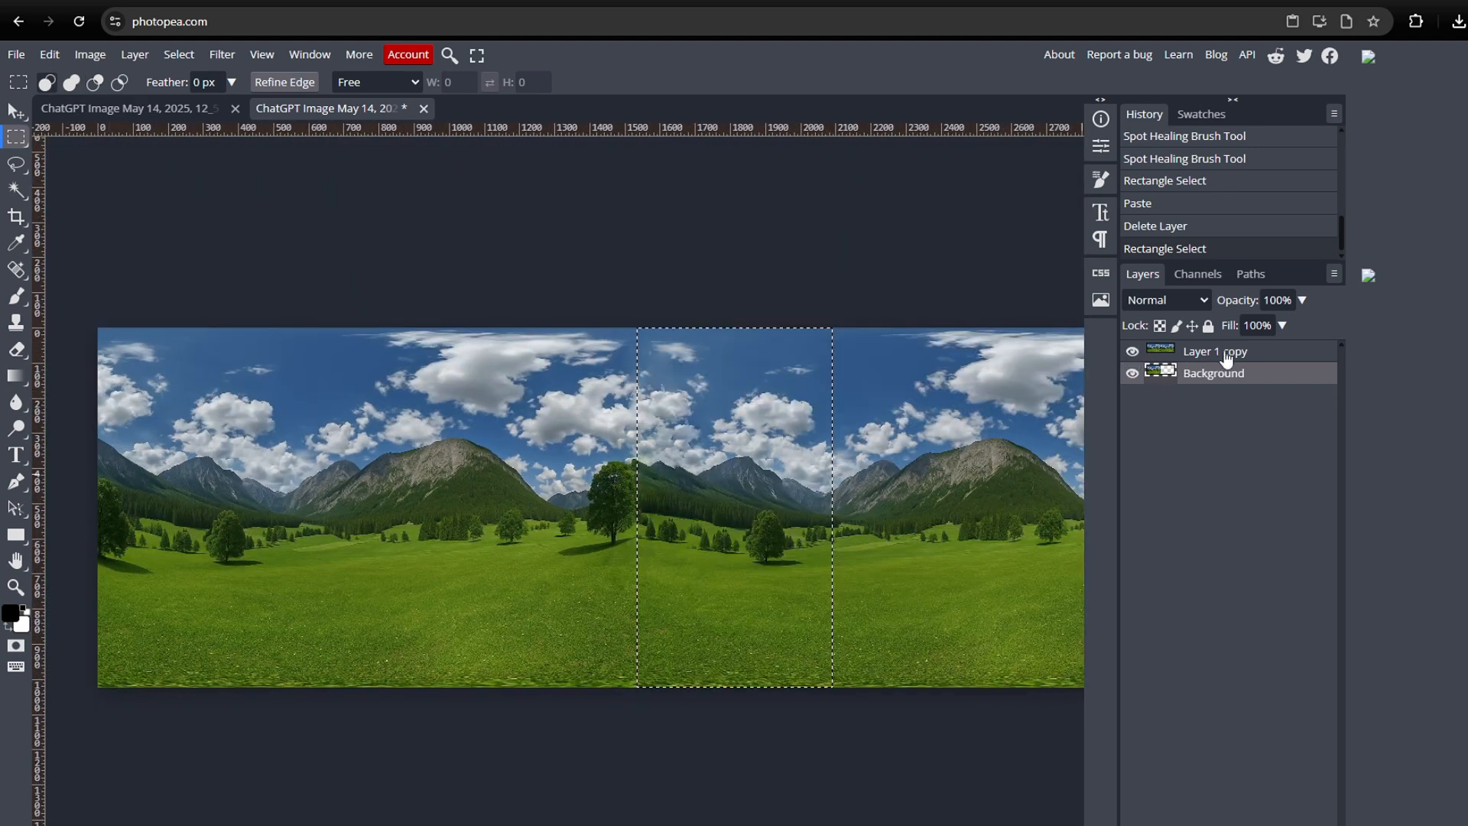
click(1220, 353)
key(ctrl+c)
key(ctrl+v)
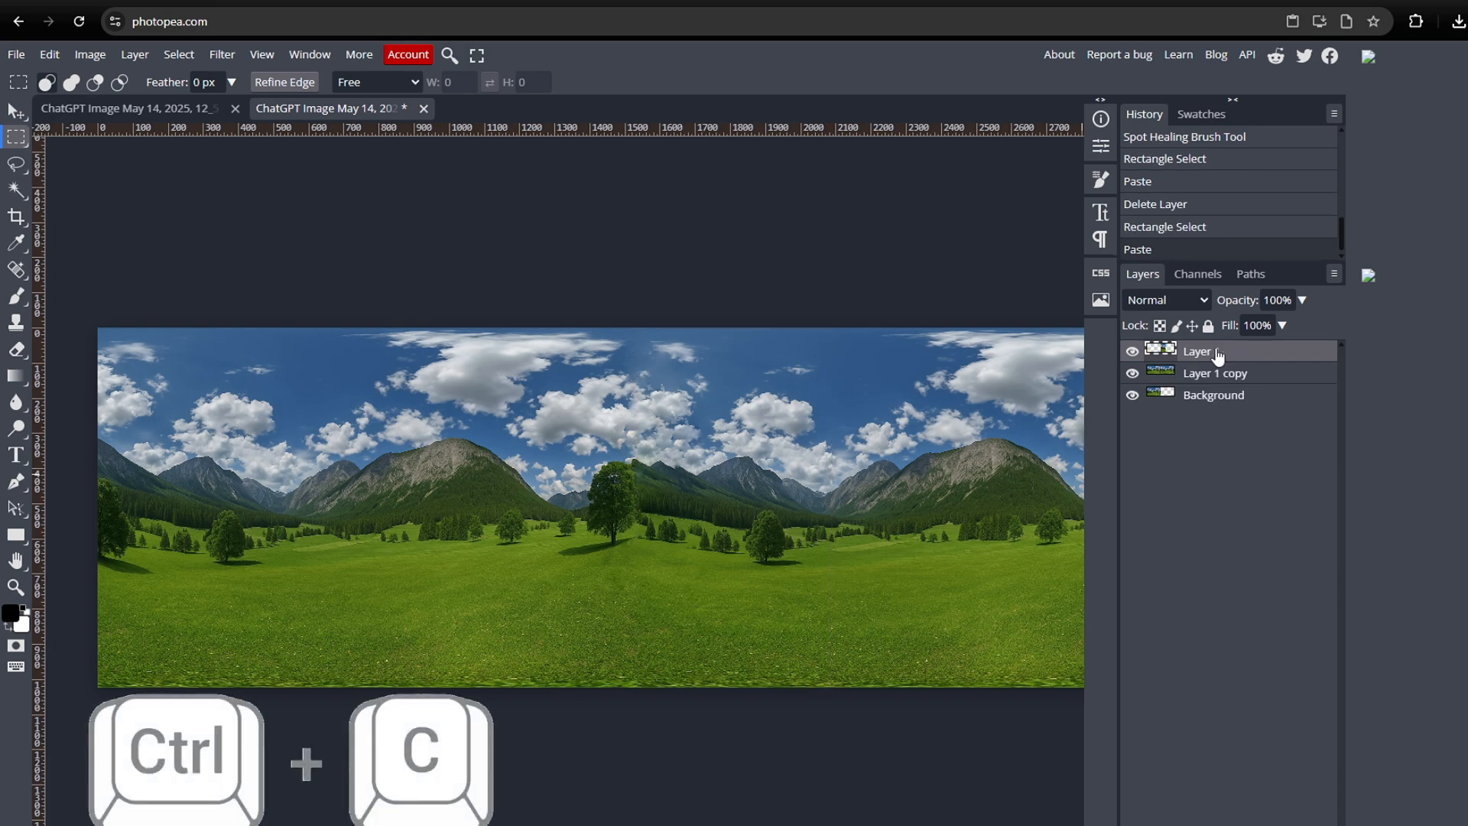
Step: Move the pasted strip over to the left edge of the first panorama, aligned with the matching scenery
scroll(647, 508, up, 2)
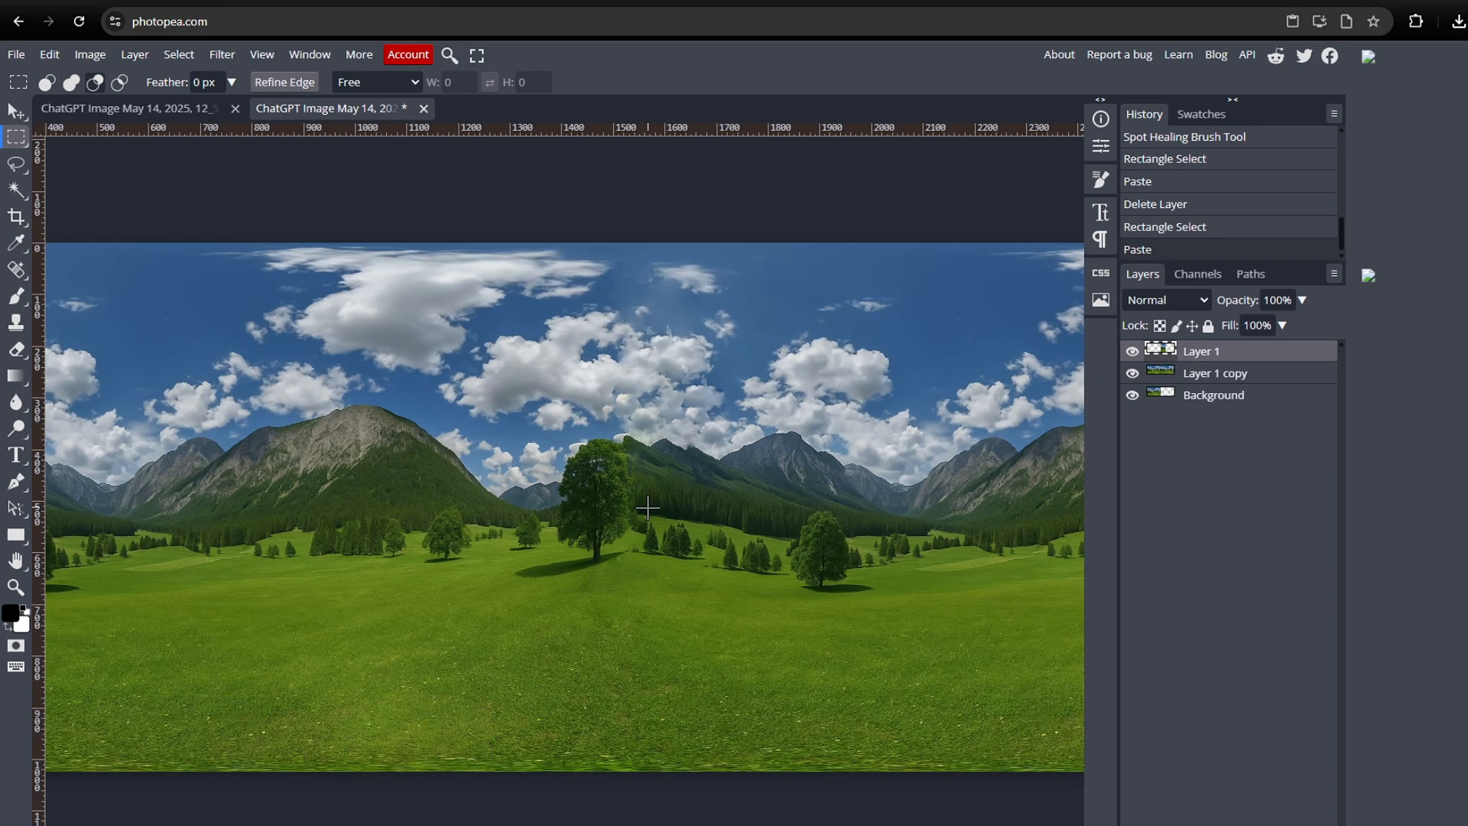
scroll(648, 508, down, 2)
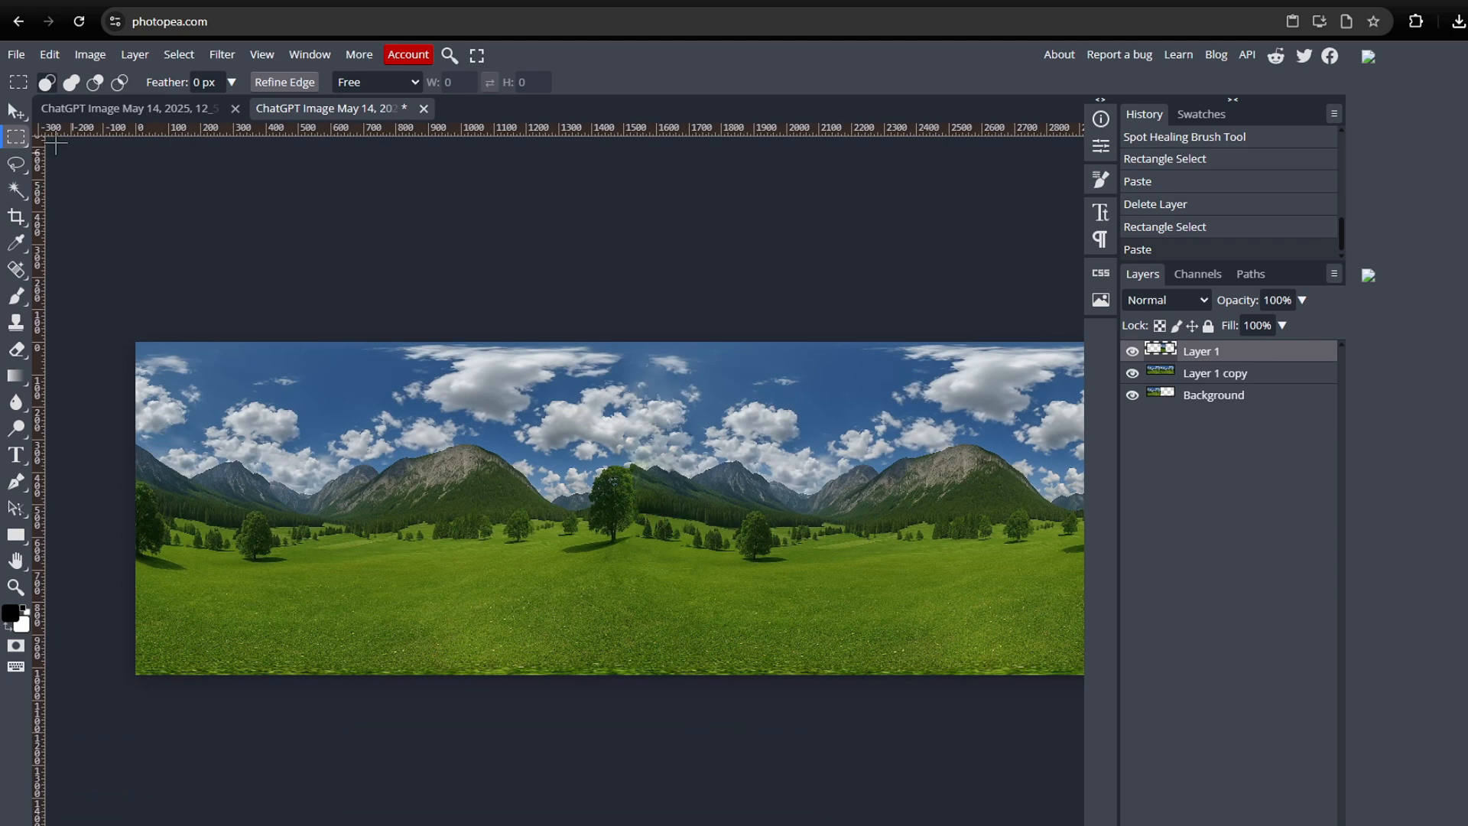
key(v)
drag(635, 490, 191, 498)
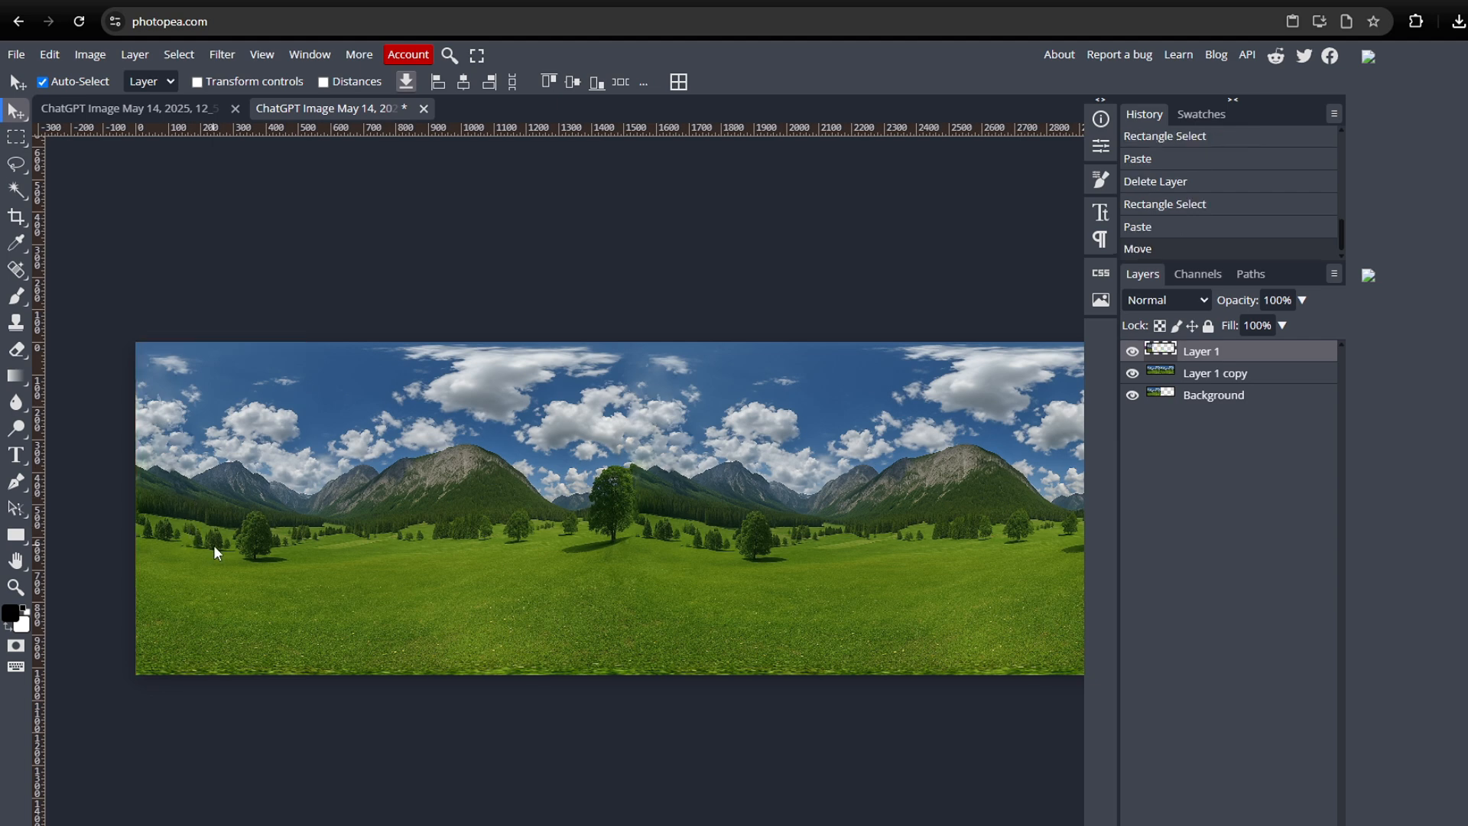
Step: Hide Layer 1 and Layer 1 copy, then select a full-height strip about 330 px wide at the Background panorama's right end
click(1132, 353)
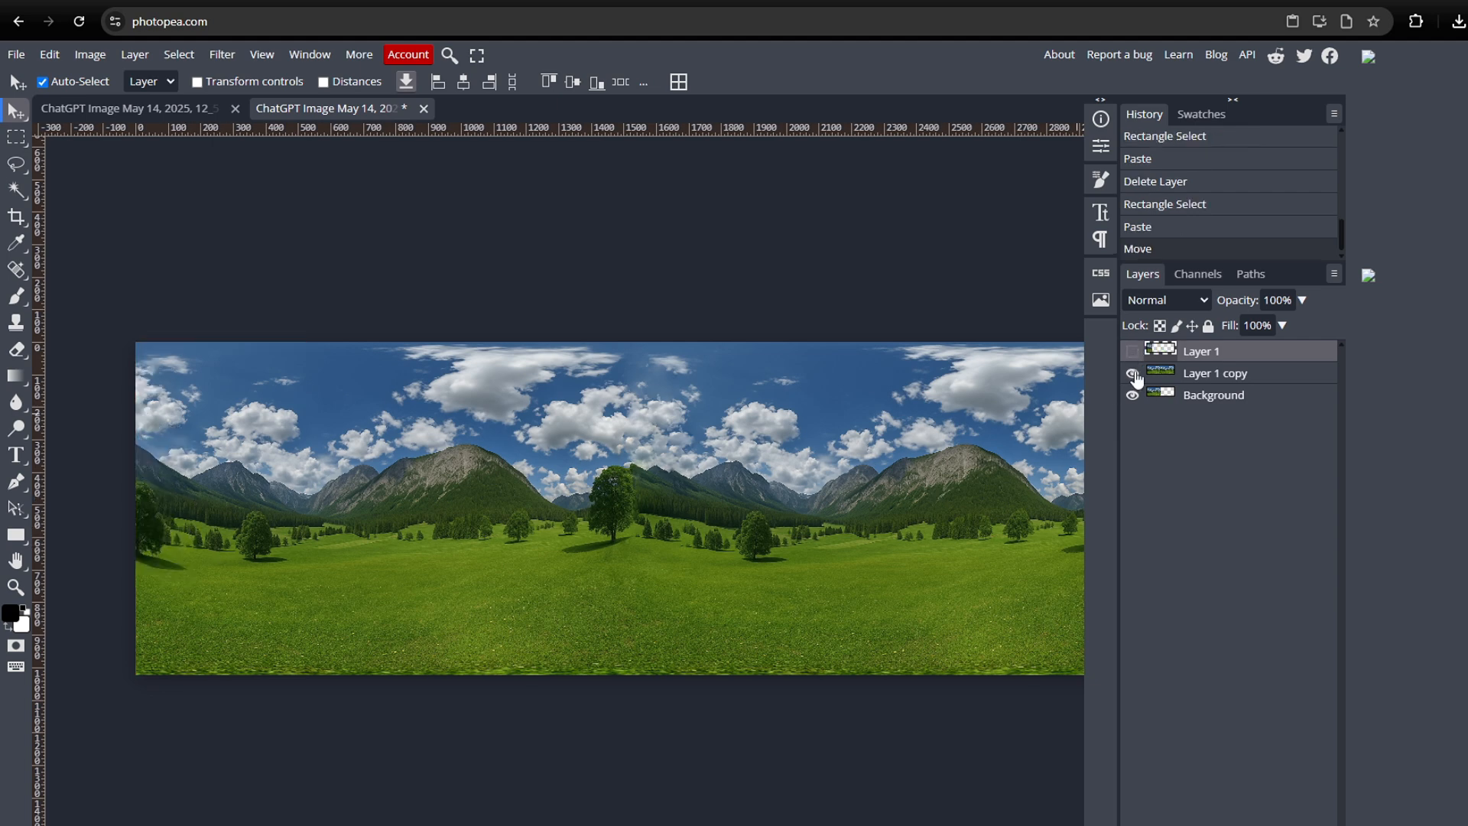
click(1133, 376)
click(1220, 399)
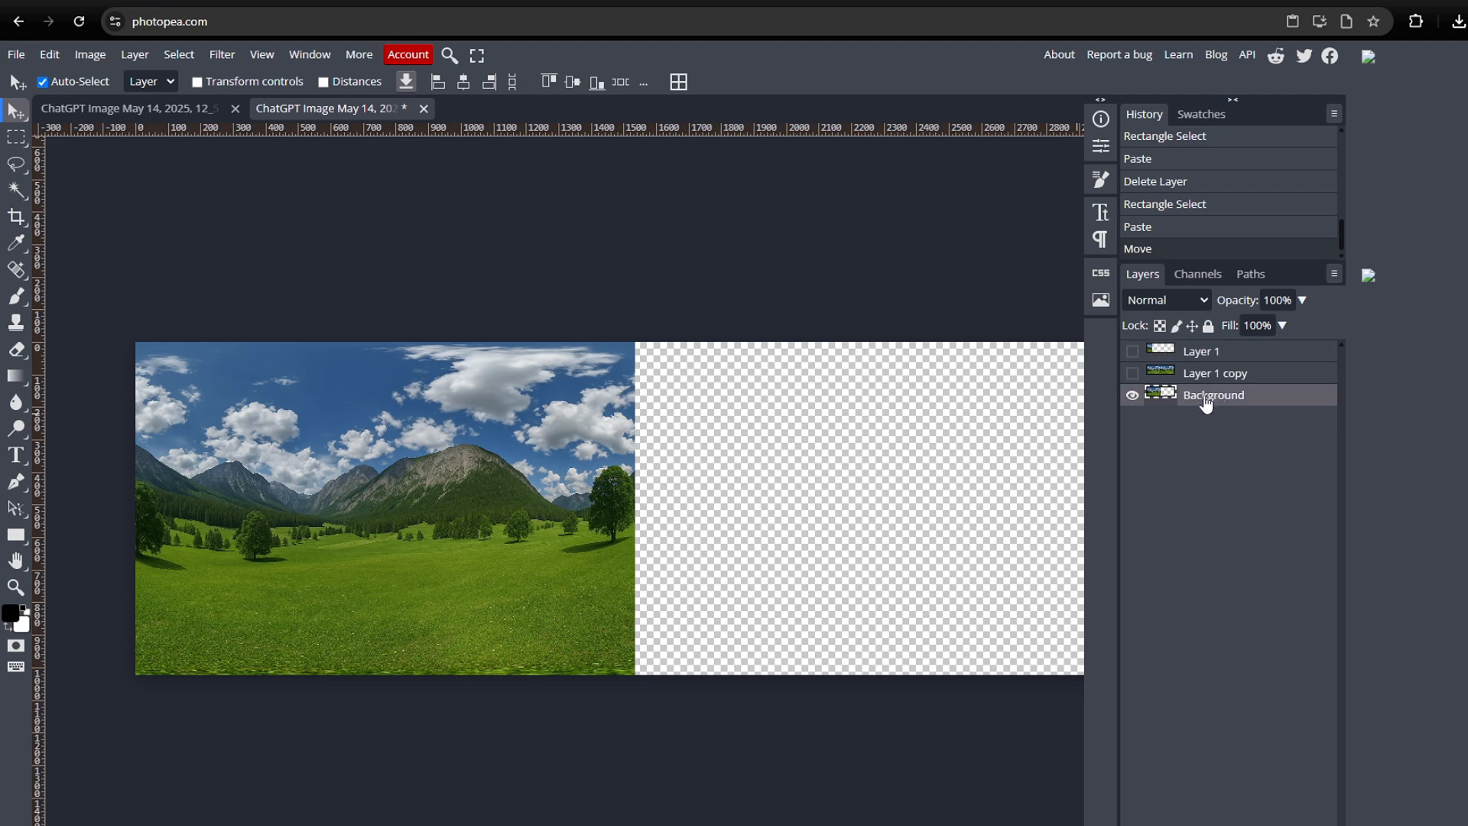
click(15, 140)
drag(633, 331, 524, 714)
scroll(549, 514, up, 3)
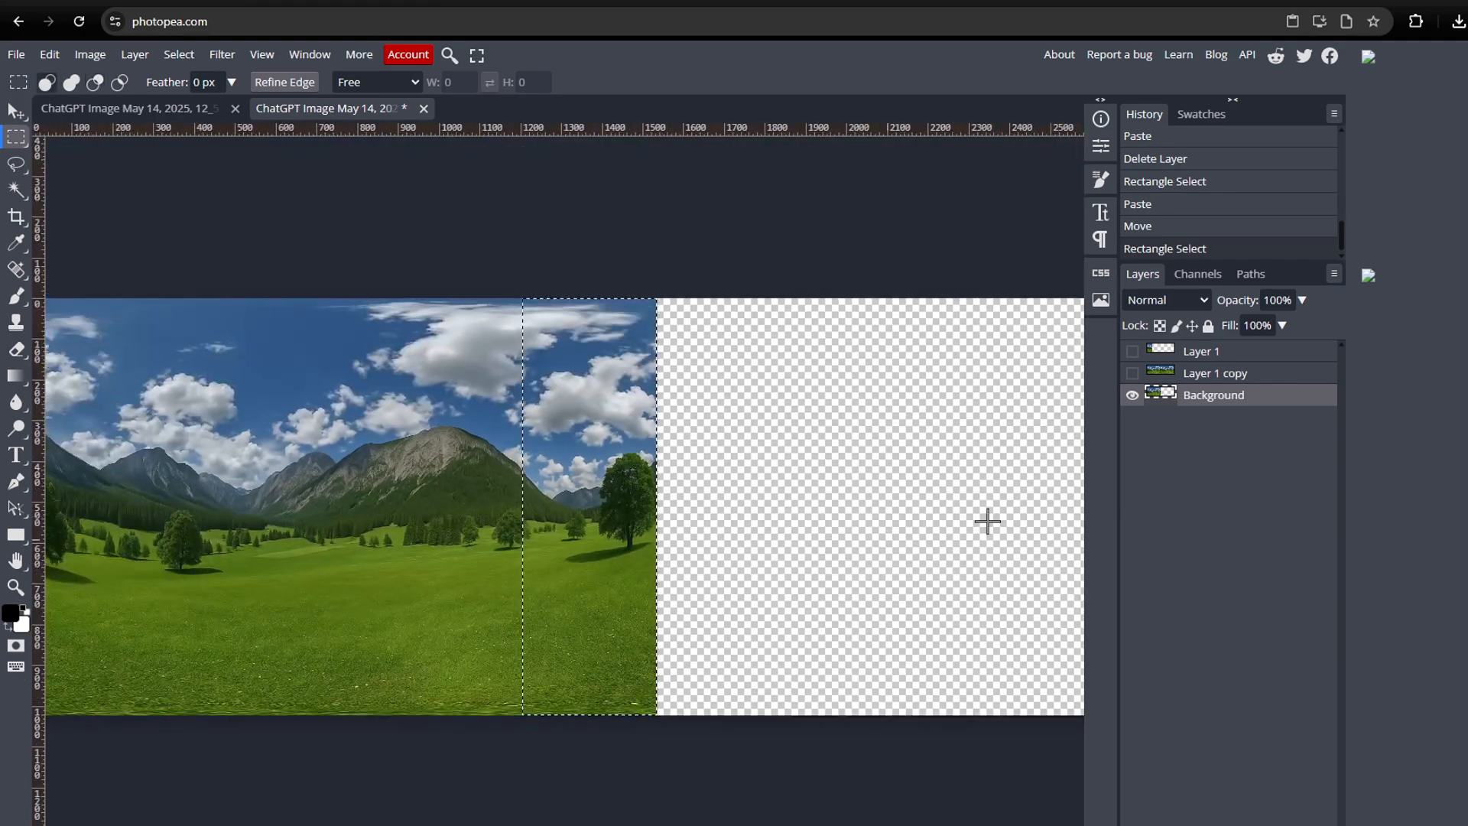
Step: Show Layer 1 copy and copy its healed area within the selection to a new layer
click(1155, 378)
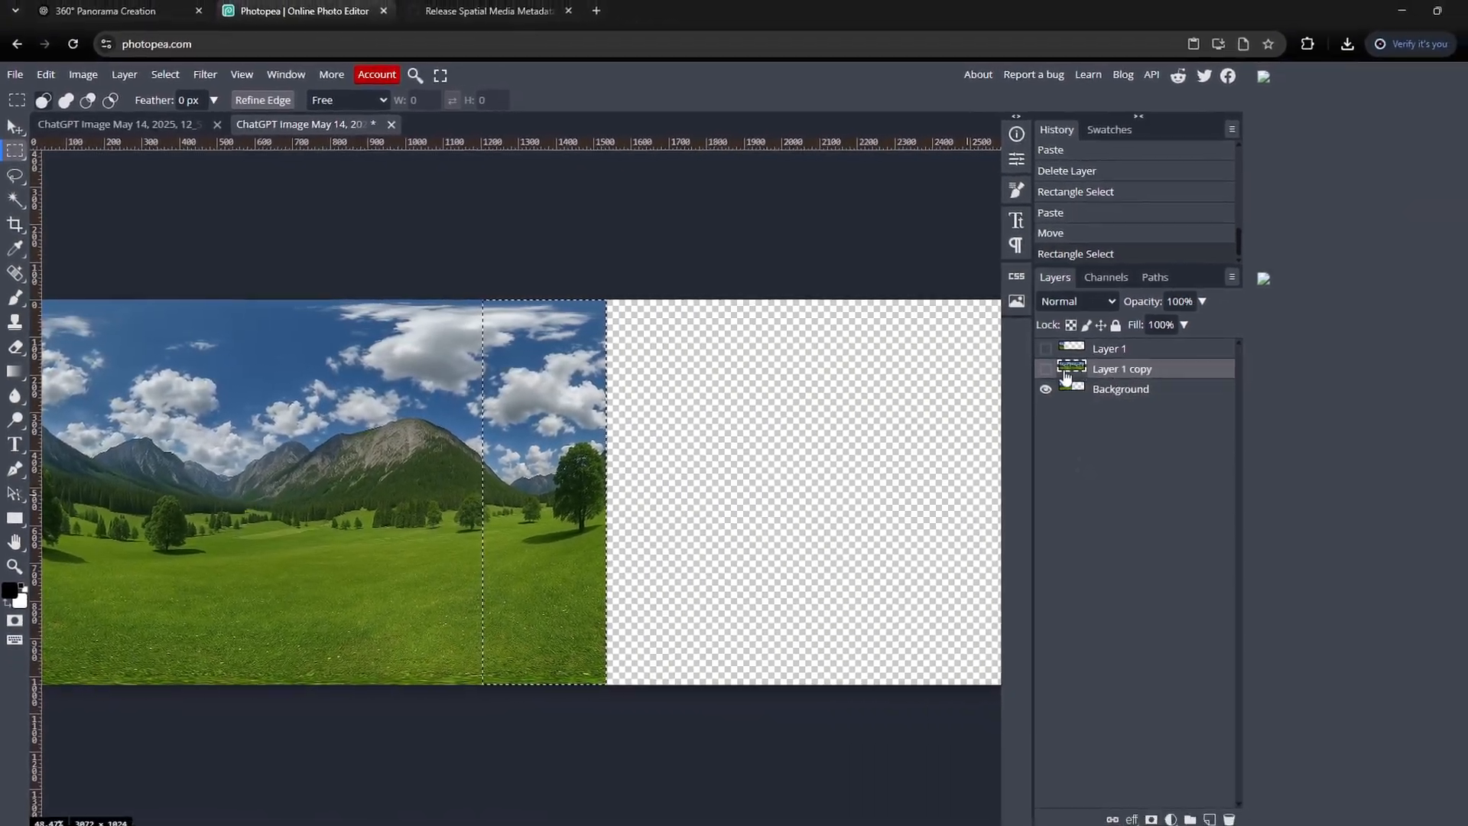
click(1045, 369)
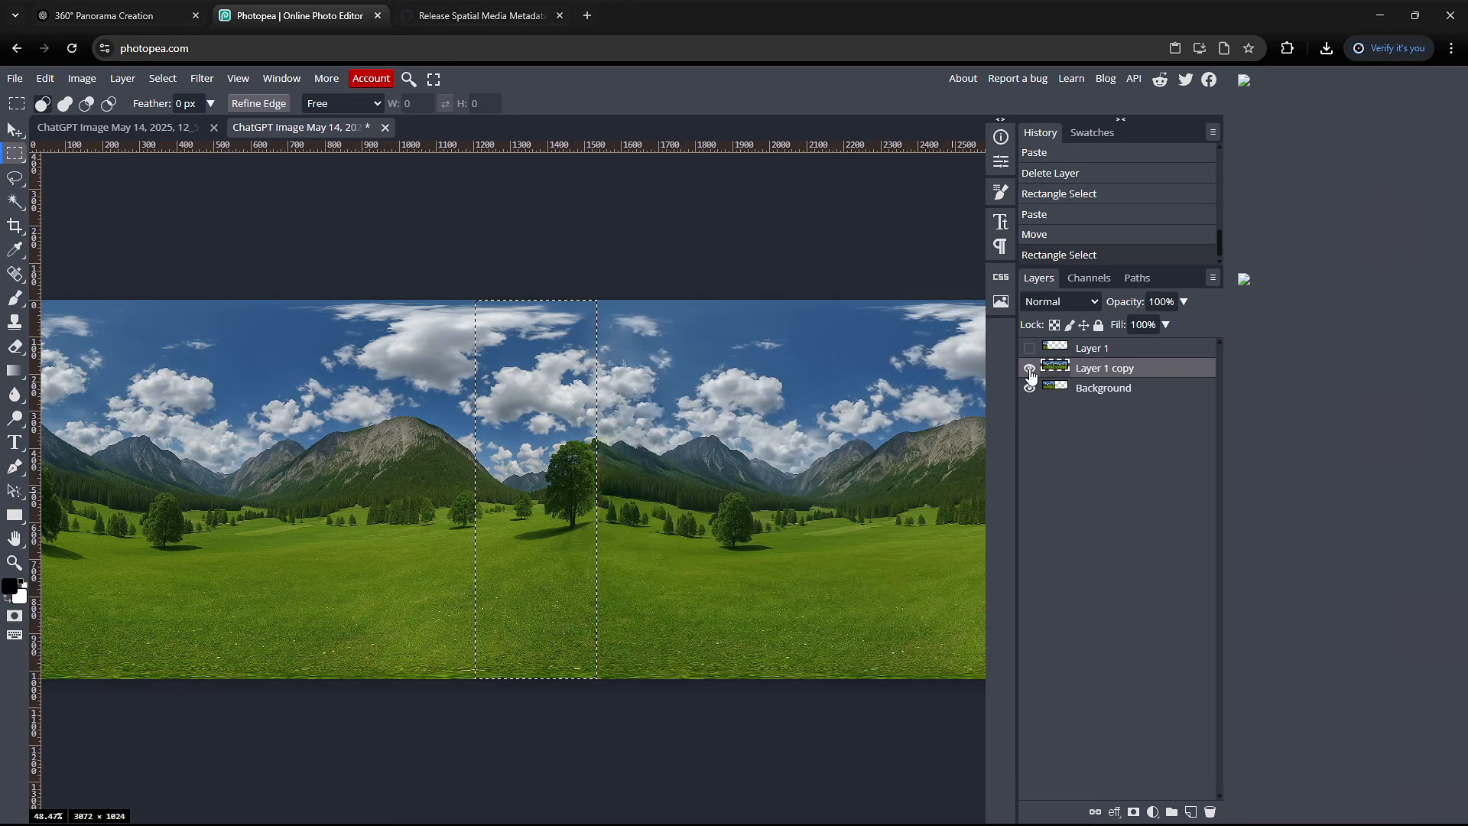
key(ctrl+c)
key(ctrl+v)
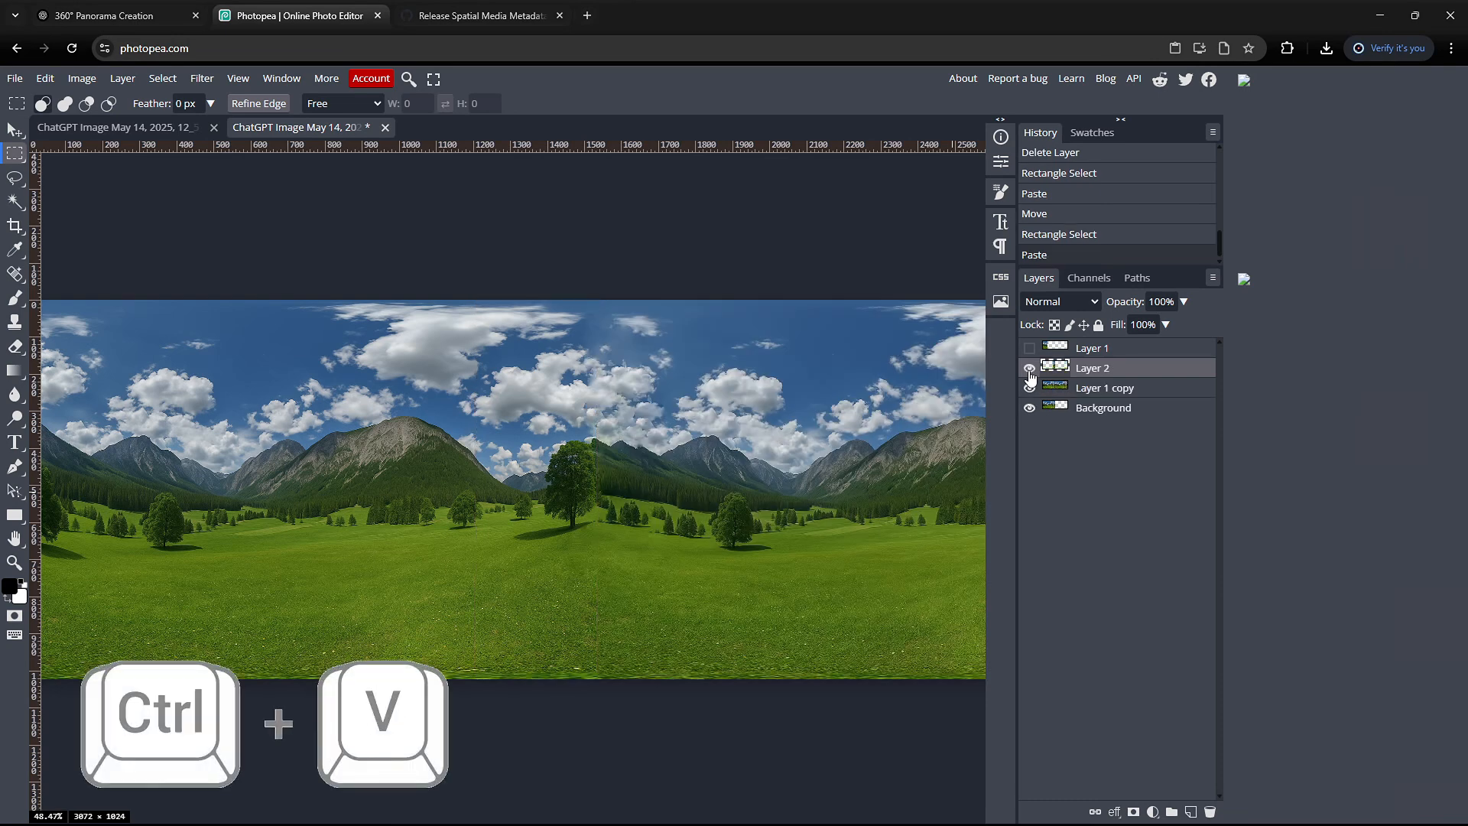
Step: Show Layer 1 and delete the Layer 1 copy layer
click(1029, 348)
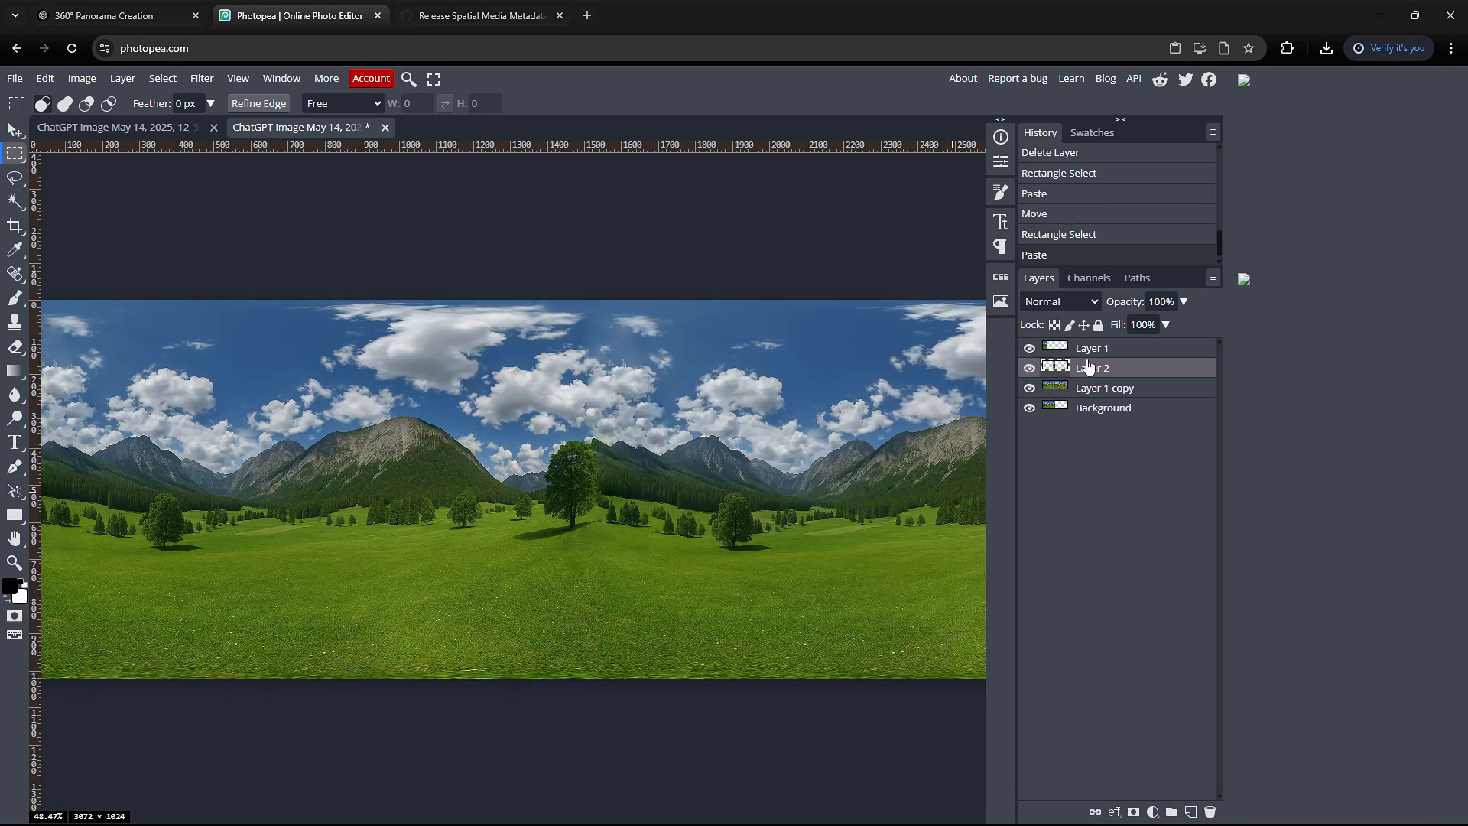
click(1029, 389)
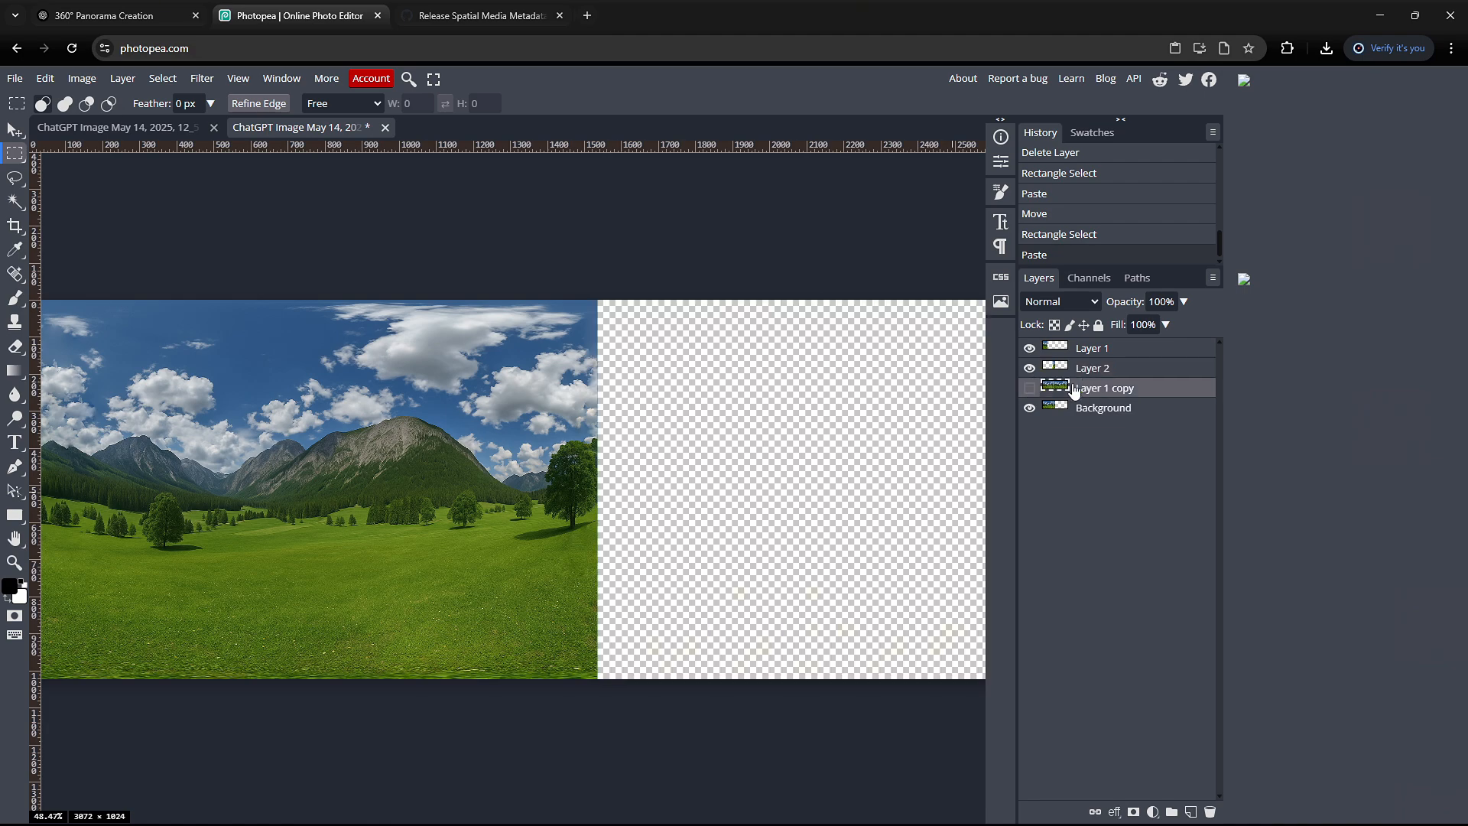
key(Delete)
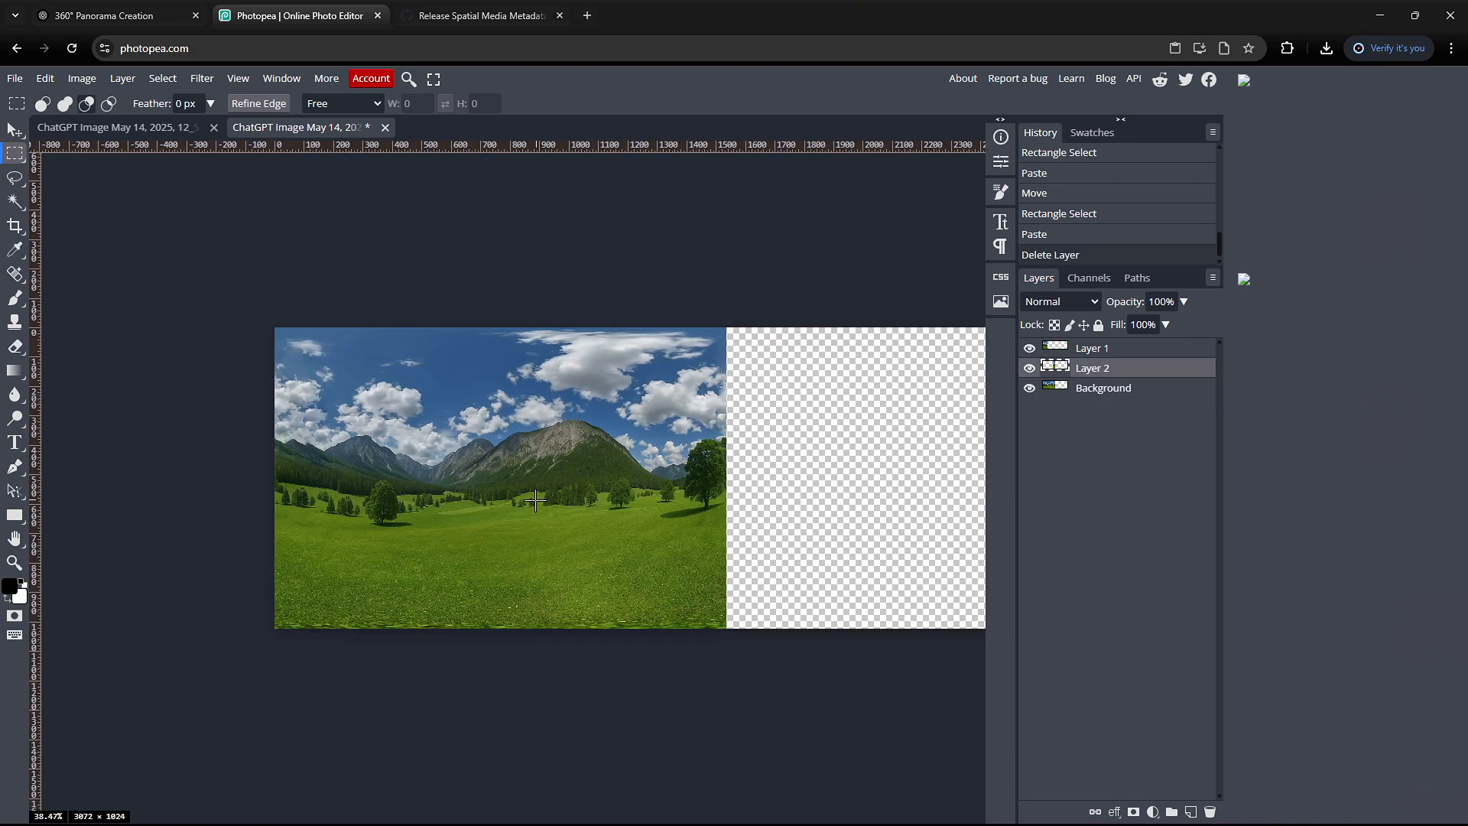
Step: Merge Layer 1, Layer 2 and Background into a single layer
ctrl+click(1101, 390)
ctrl+click(1093, 352)
right_click(1101, 355)
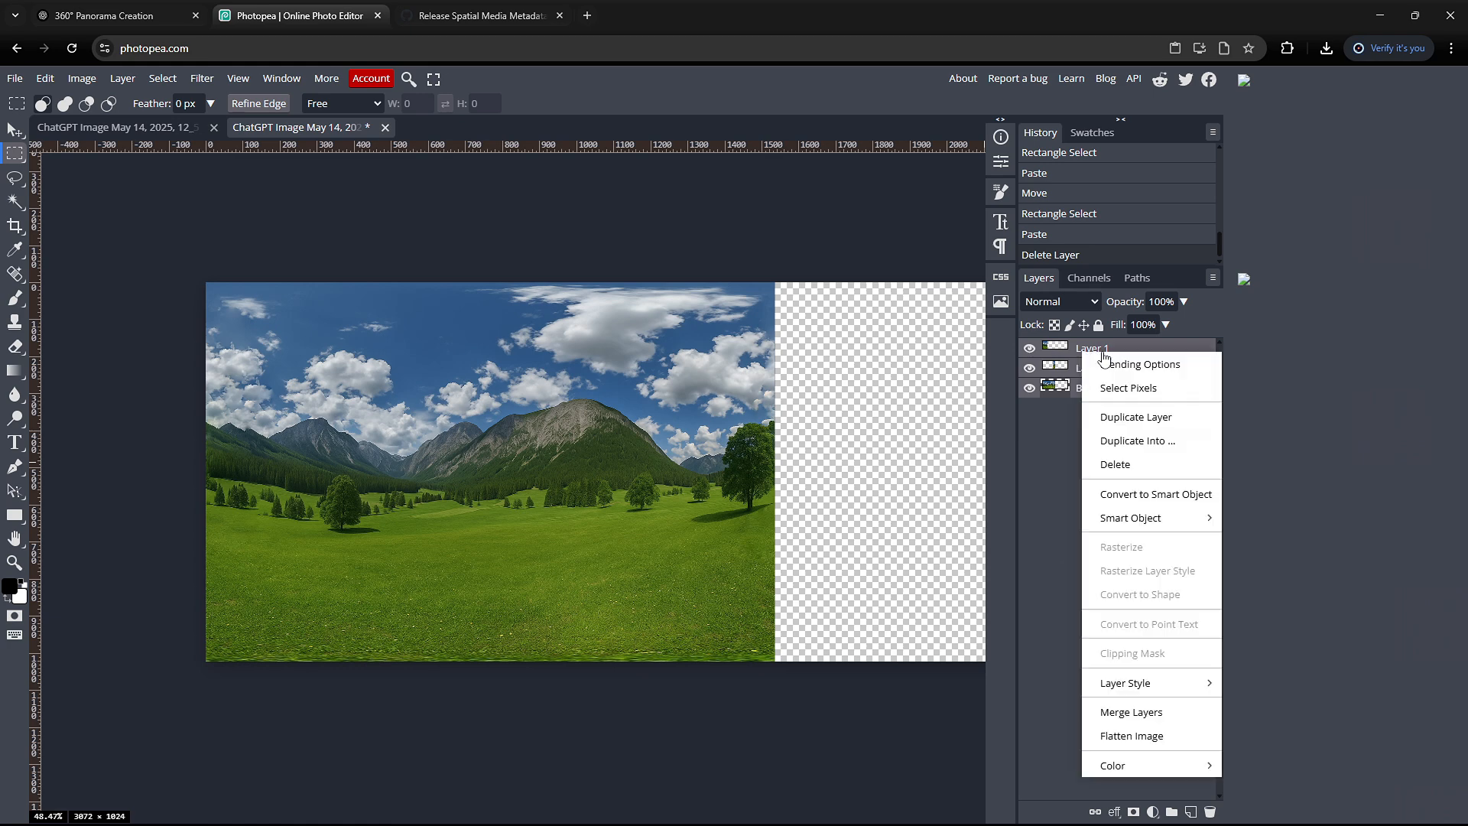
click(1145, 712)
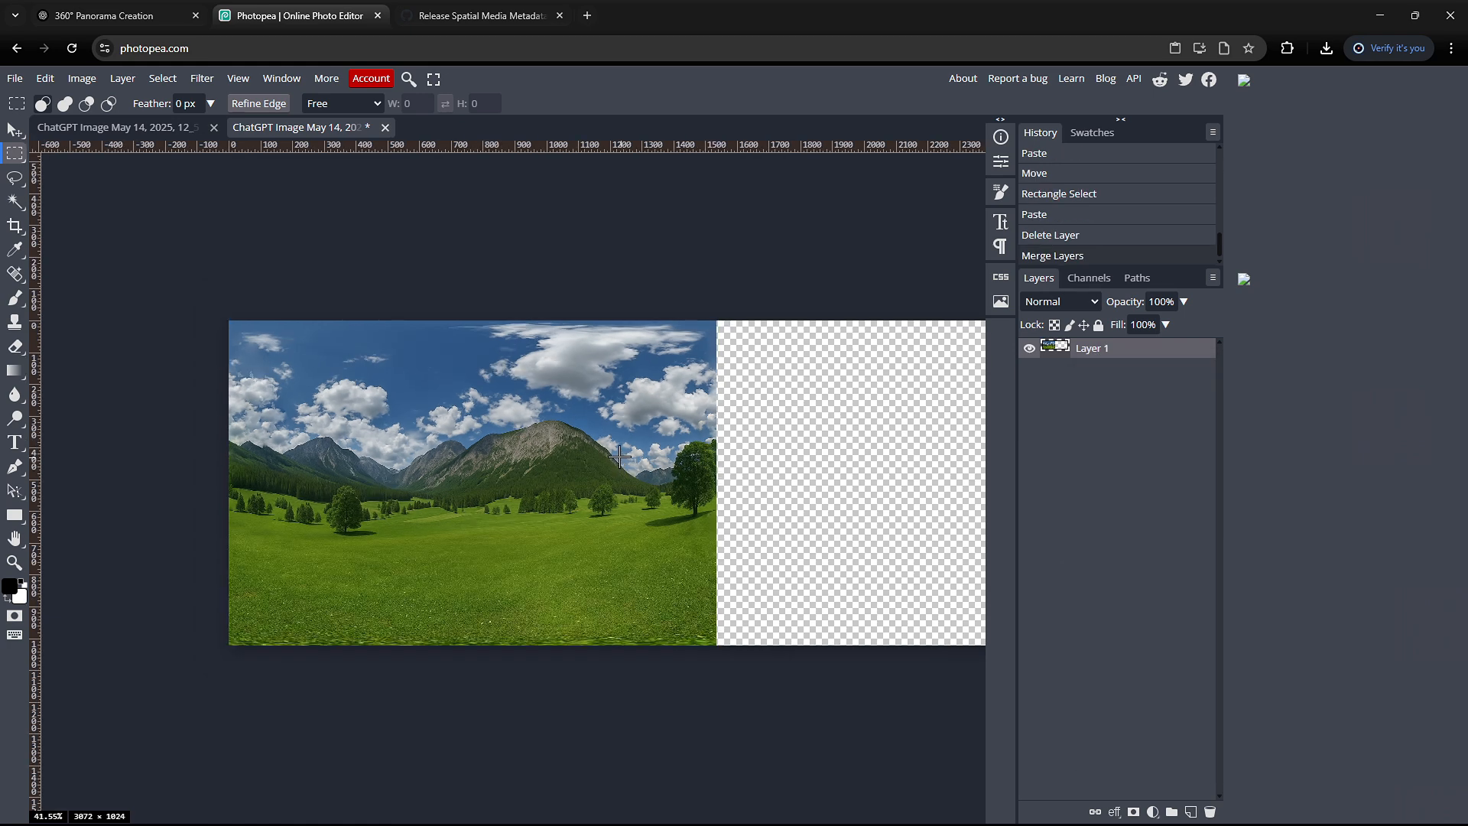
Step: Crop off the empty right half so the canvas ends at the panorama's edge, 1536 × 1024 px
click(13, 228)
scroll(921, 489, down, 2)
drag(968, 471, 612, 470)
scroll(581, 440, up, 5)
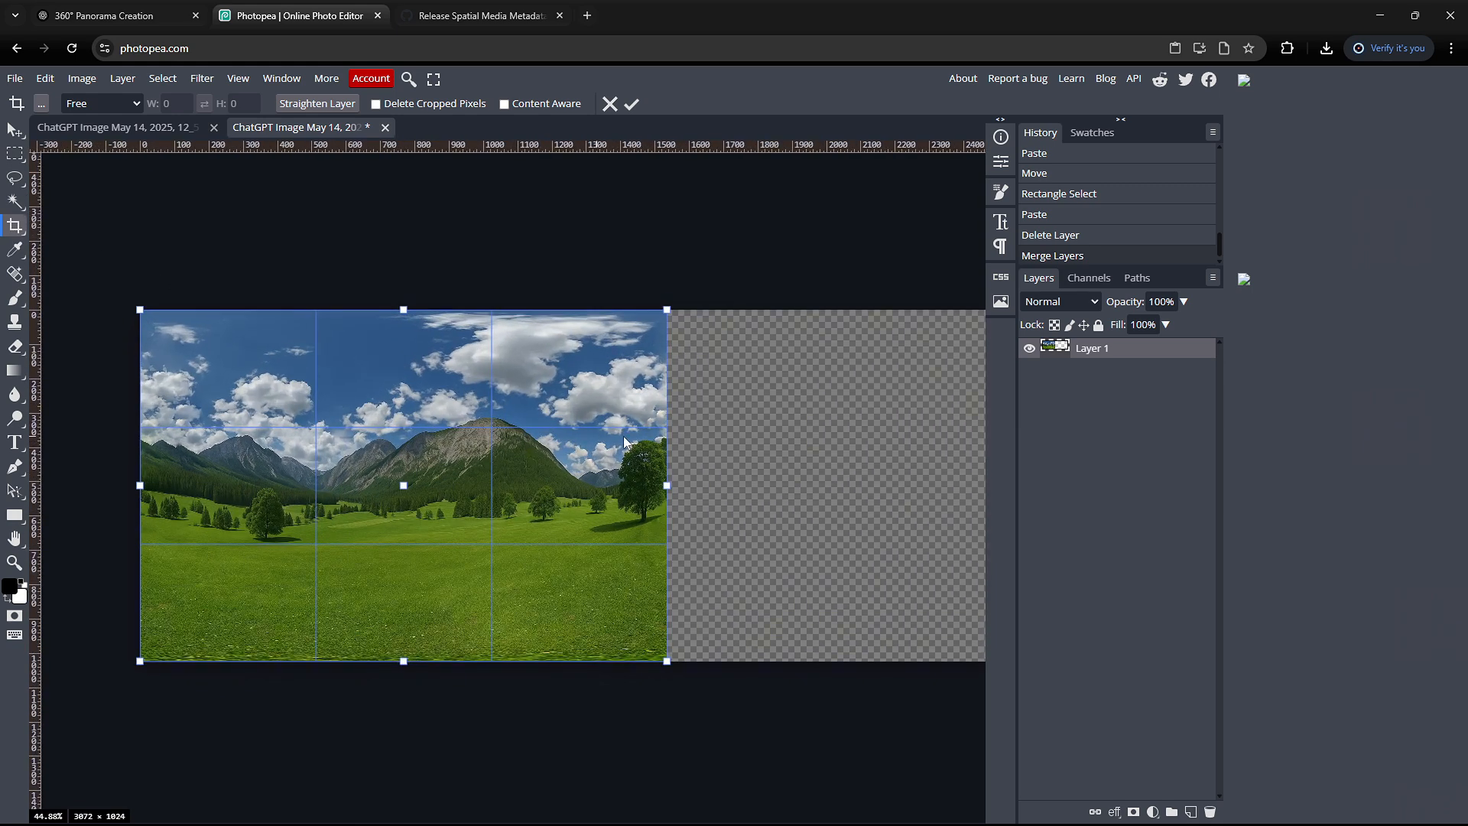
click(632, 104)
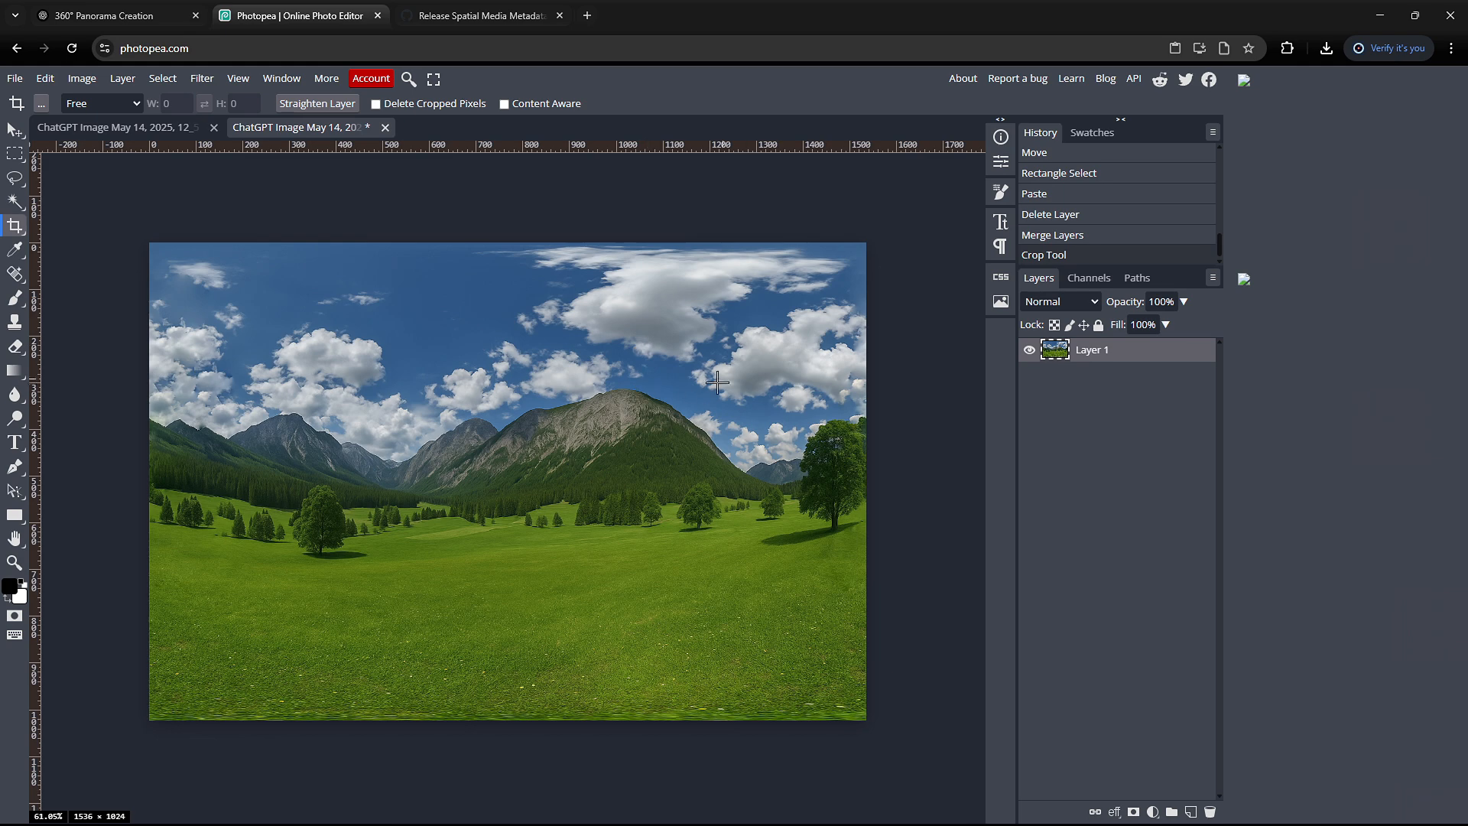
Step: Export the panorama as a PNG at 1536 × 1024 px and 100% quality
click(14, 78)
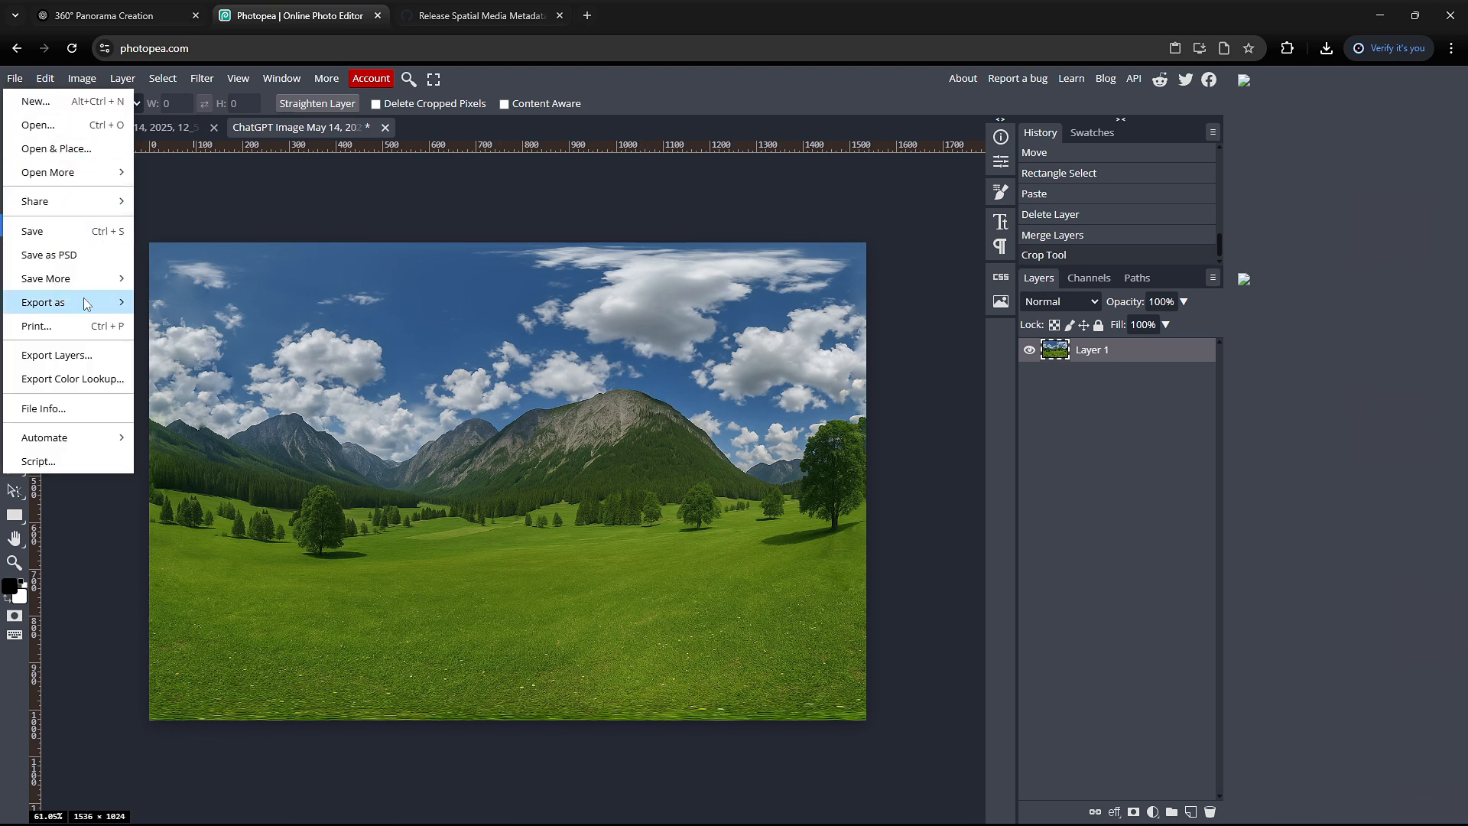
mouse_move(88, 306)
click(176, 306)
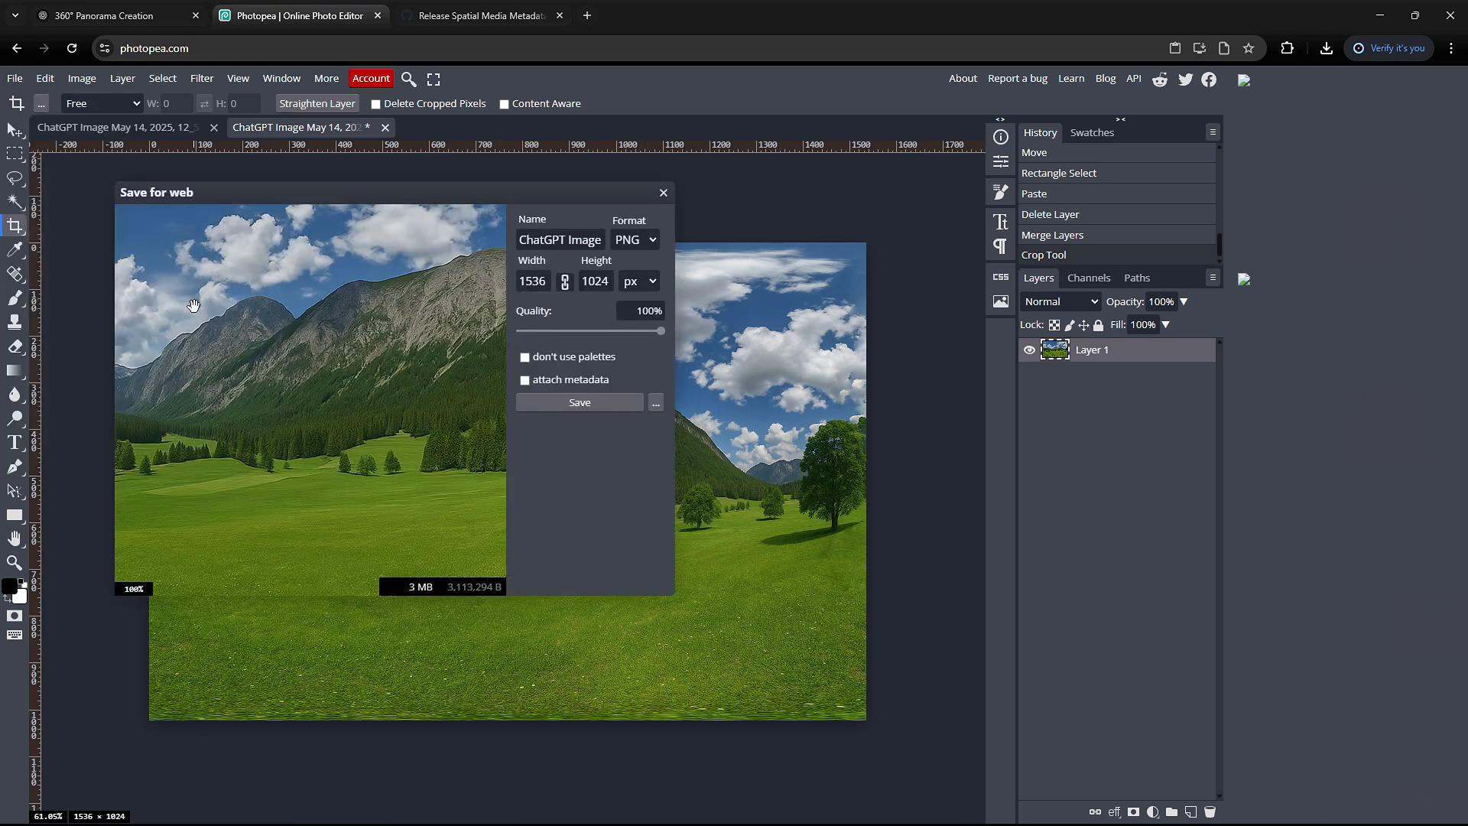
click(593, 404)
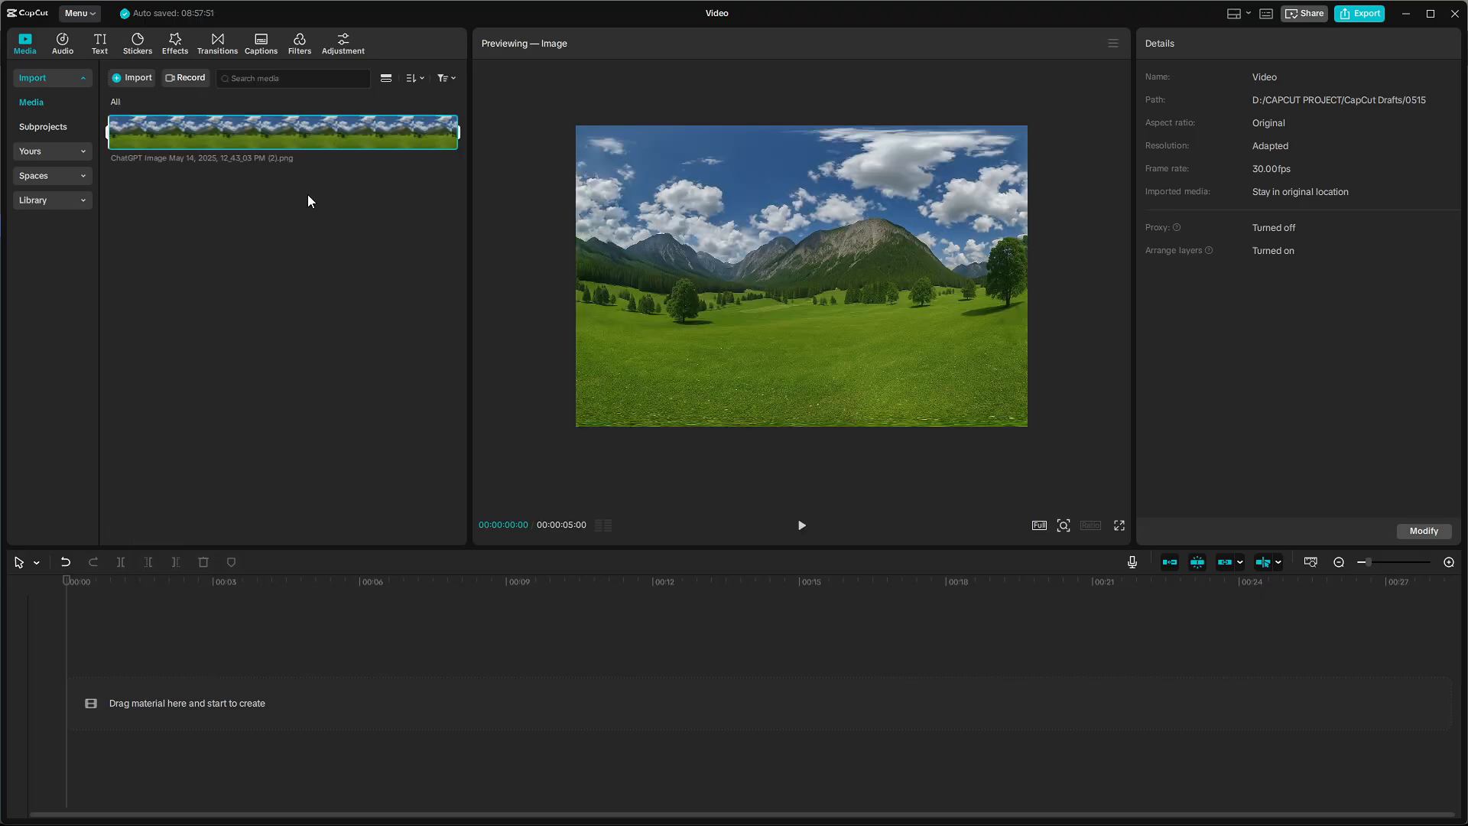
Step: In CapCut, place the imported panorama image on the timeline and extend the clip to about 20 seconds
drag(266, 147, 119, 701)
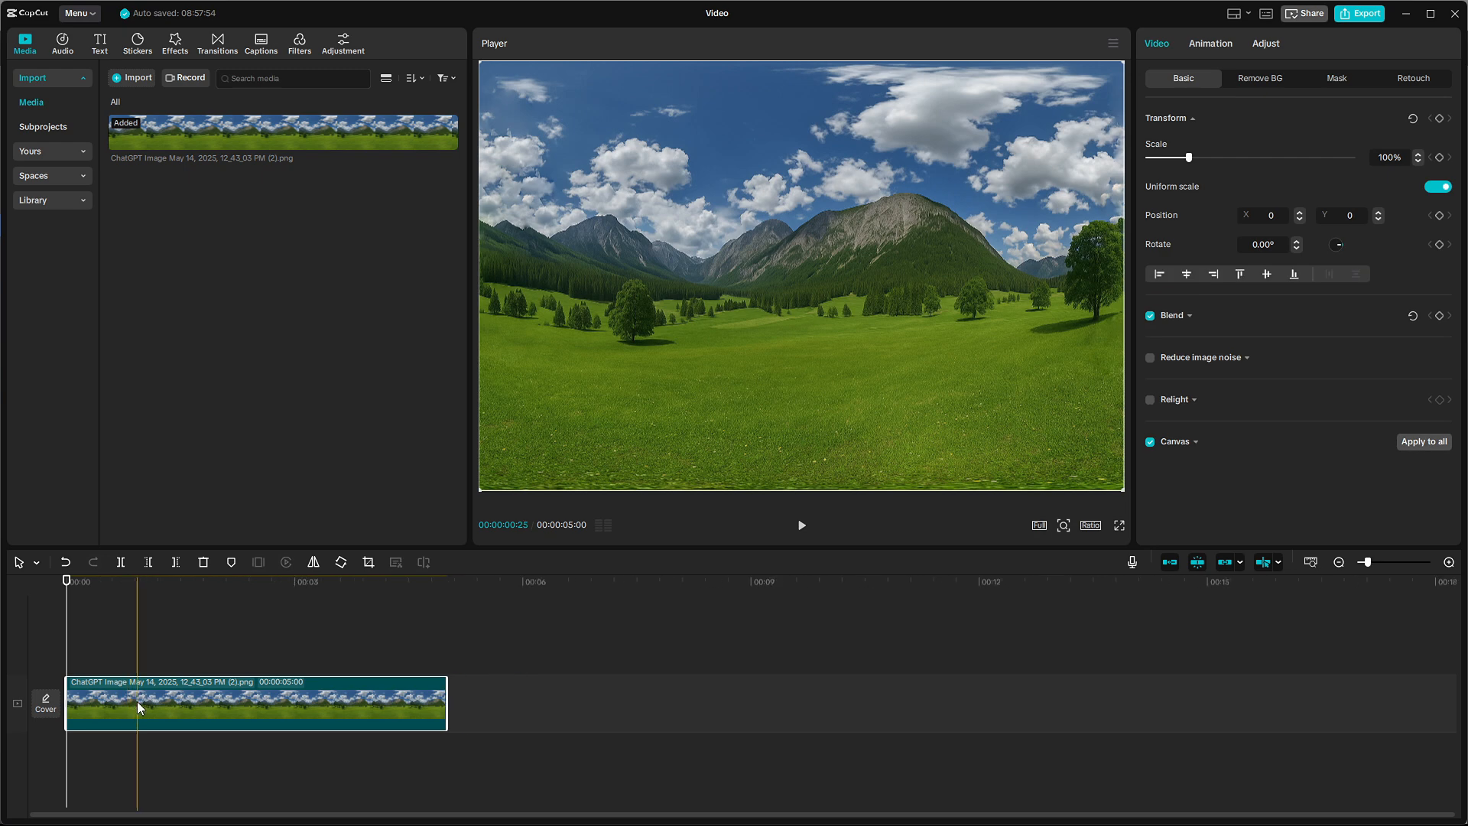
drag(439, 698, 818, 694)
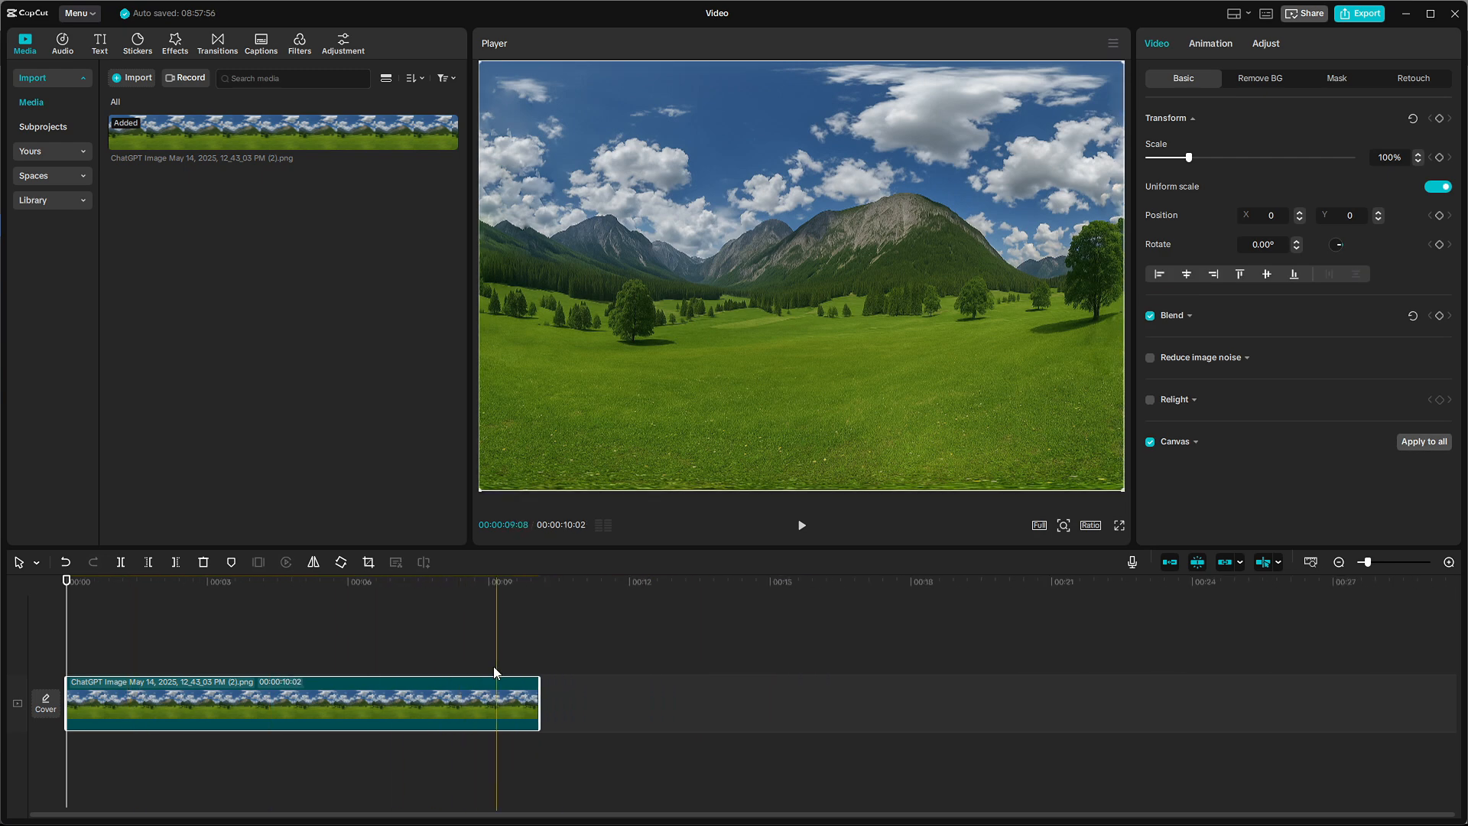
drag(499, 704, 911, 716)
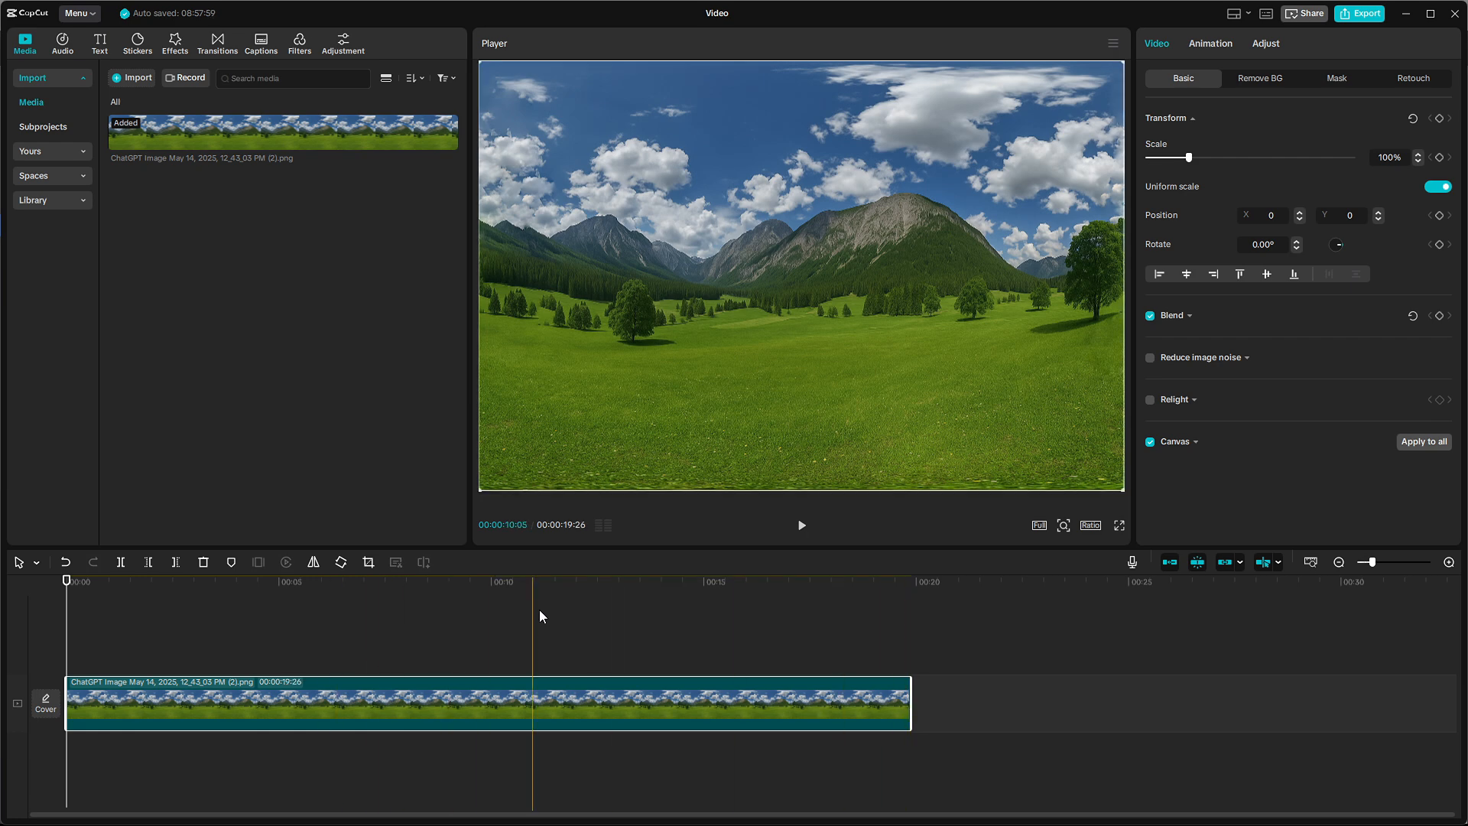
Step: Export the video as mp4 at 4K resolution with a custom 50000 Kbps bit rate
click(1355, 15)
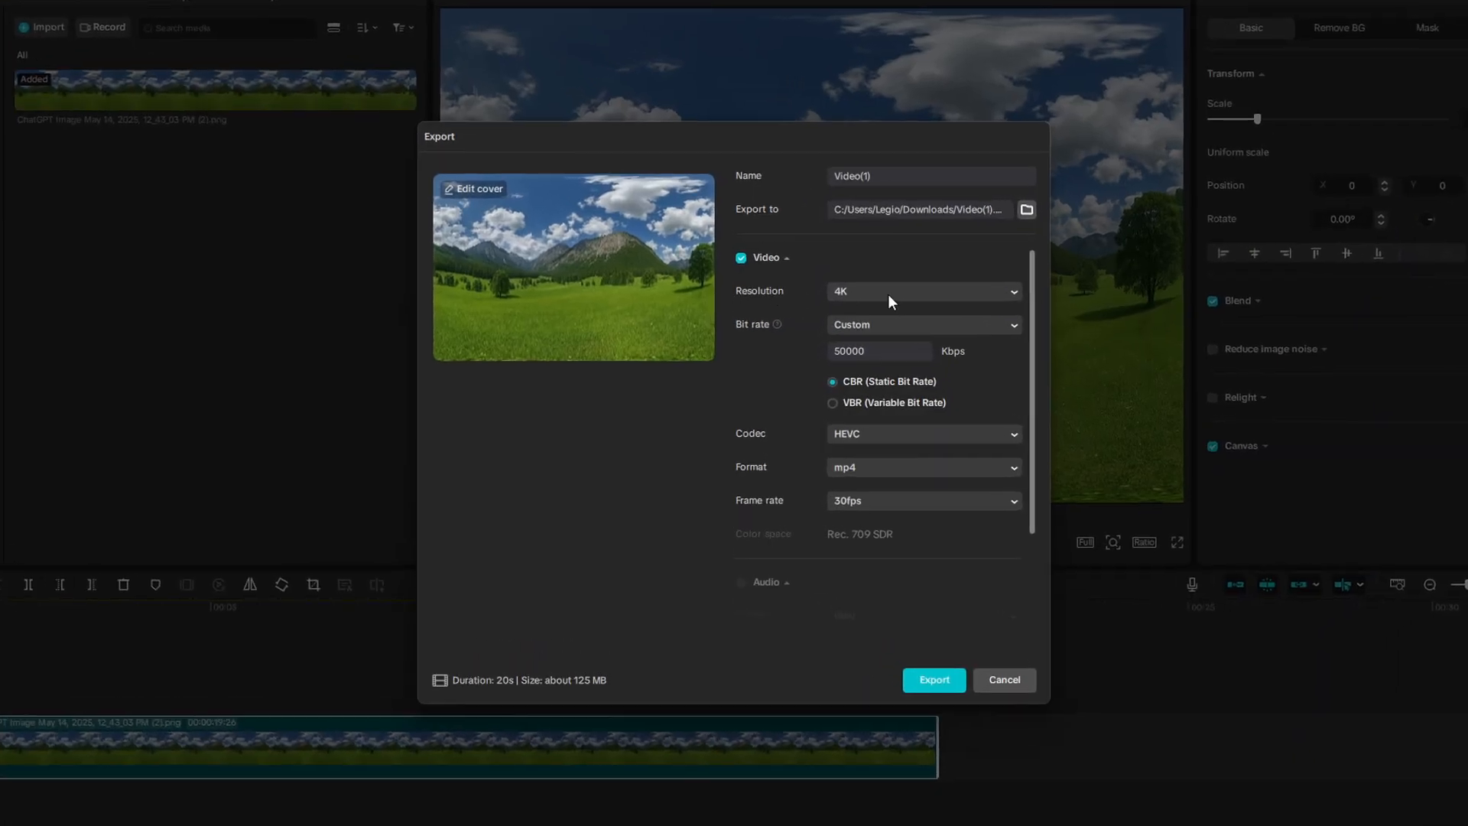
click(888, 294)
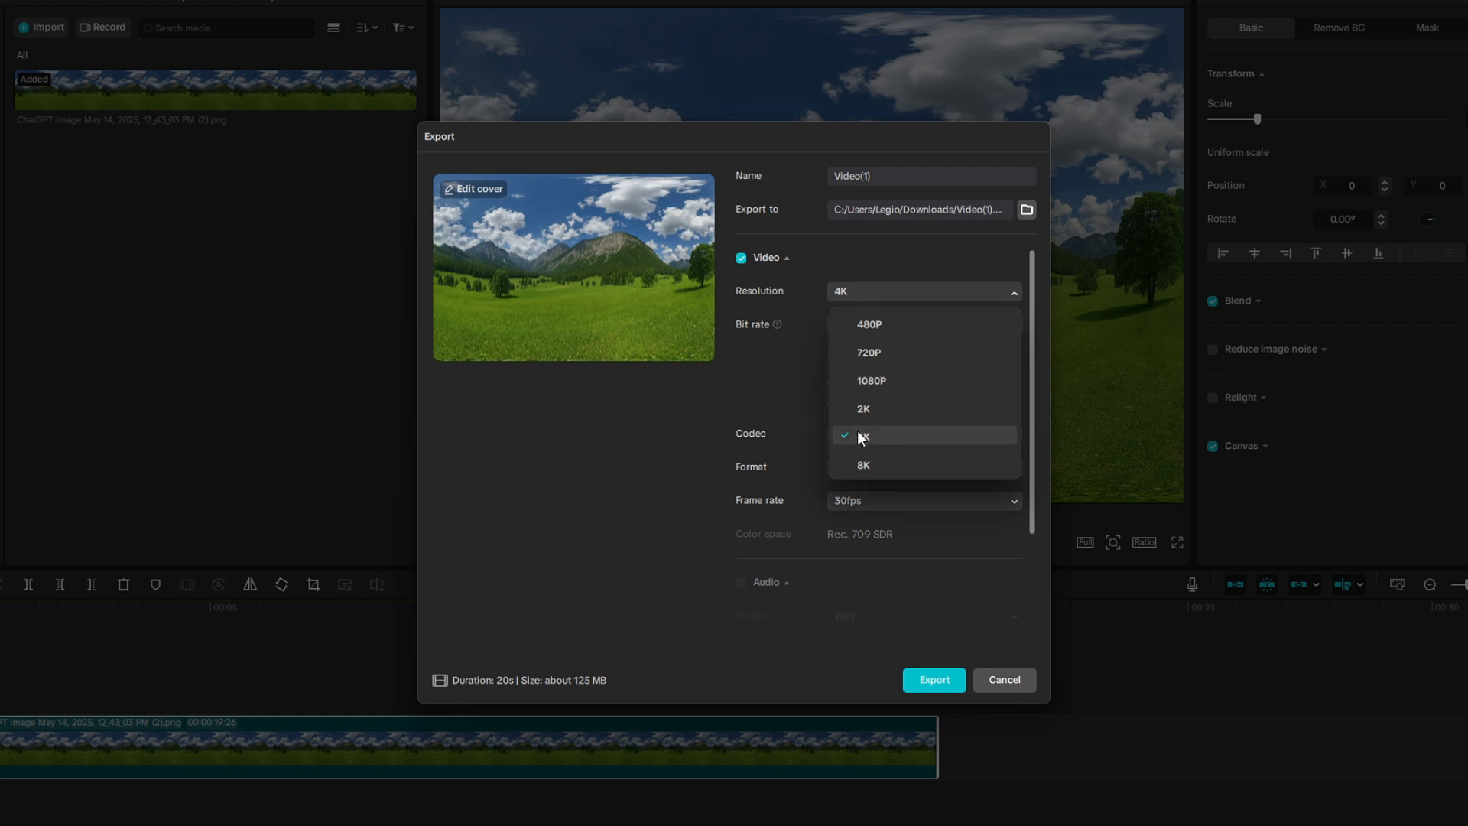
click(869, 438)
click(866, 326)
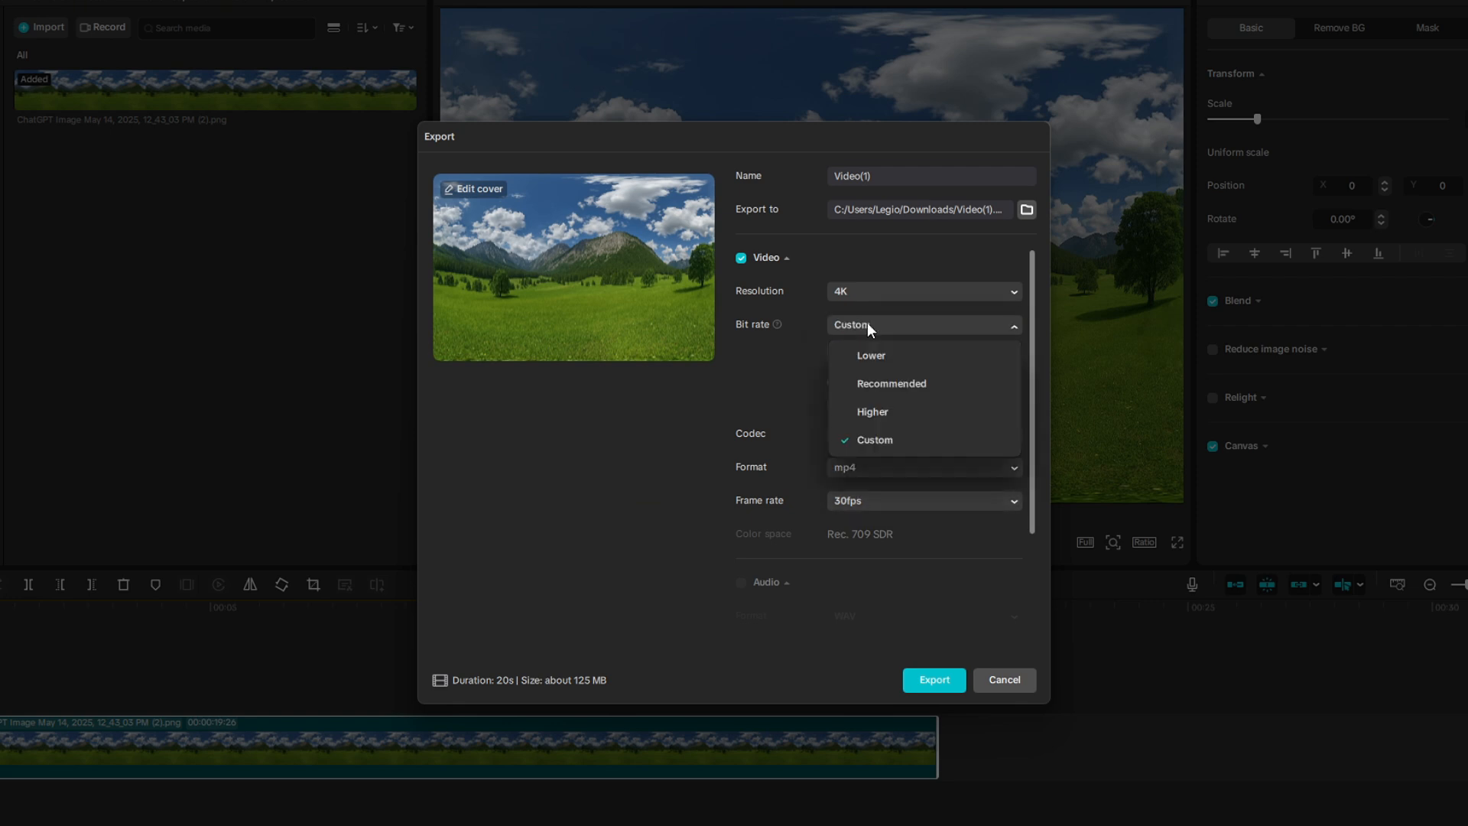
click(871, 441)
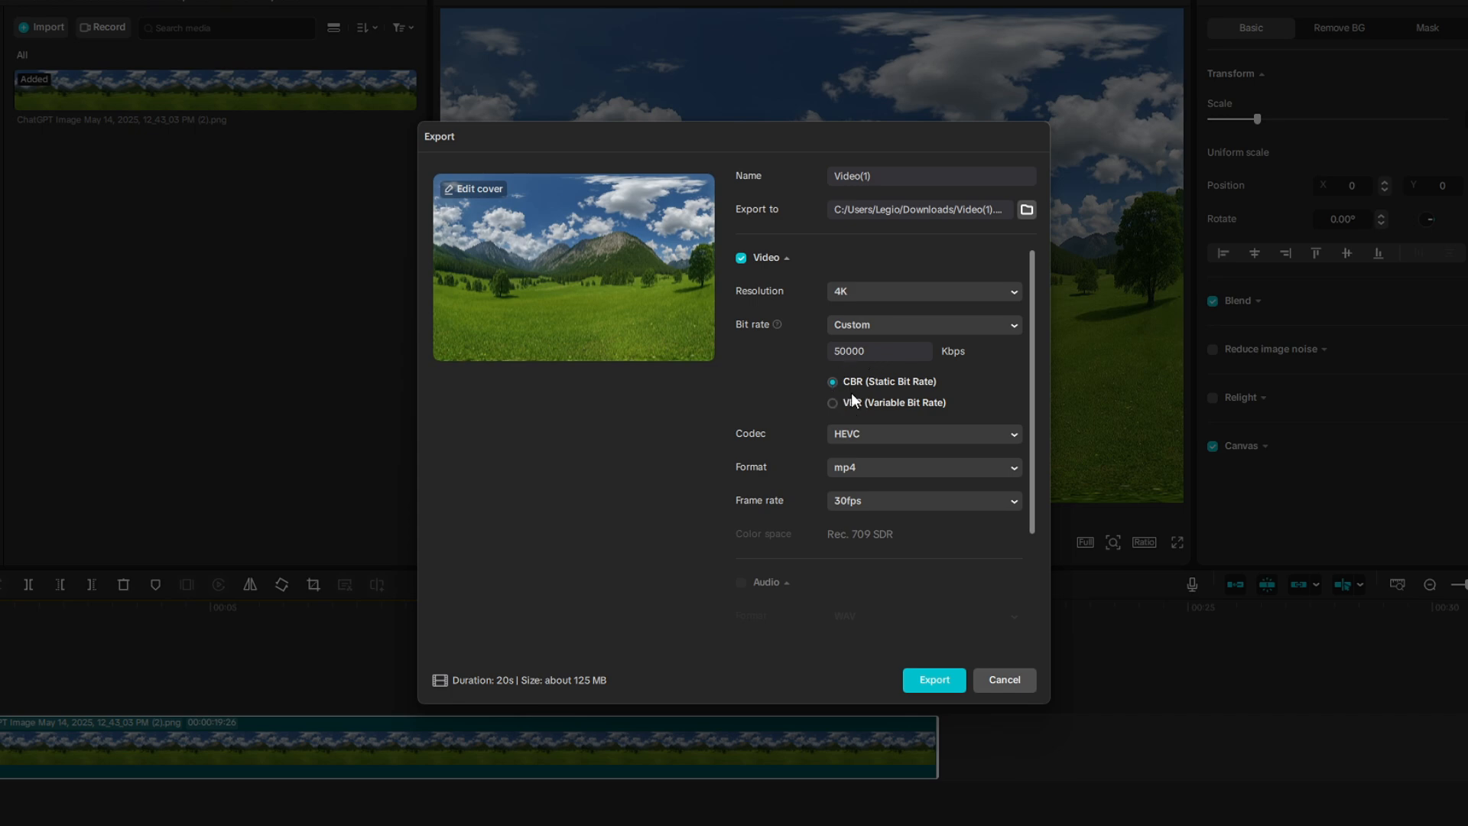
click(933, 679)
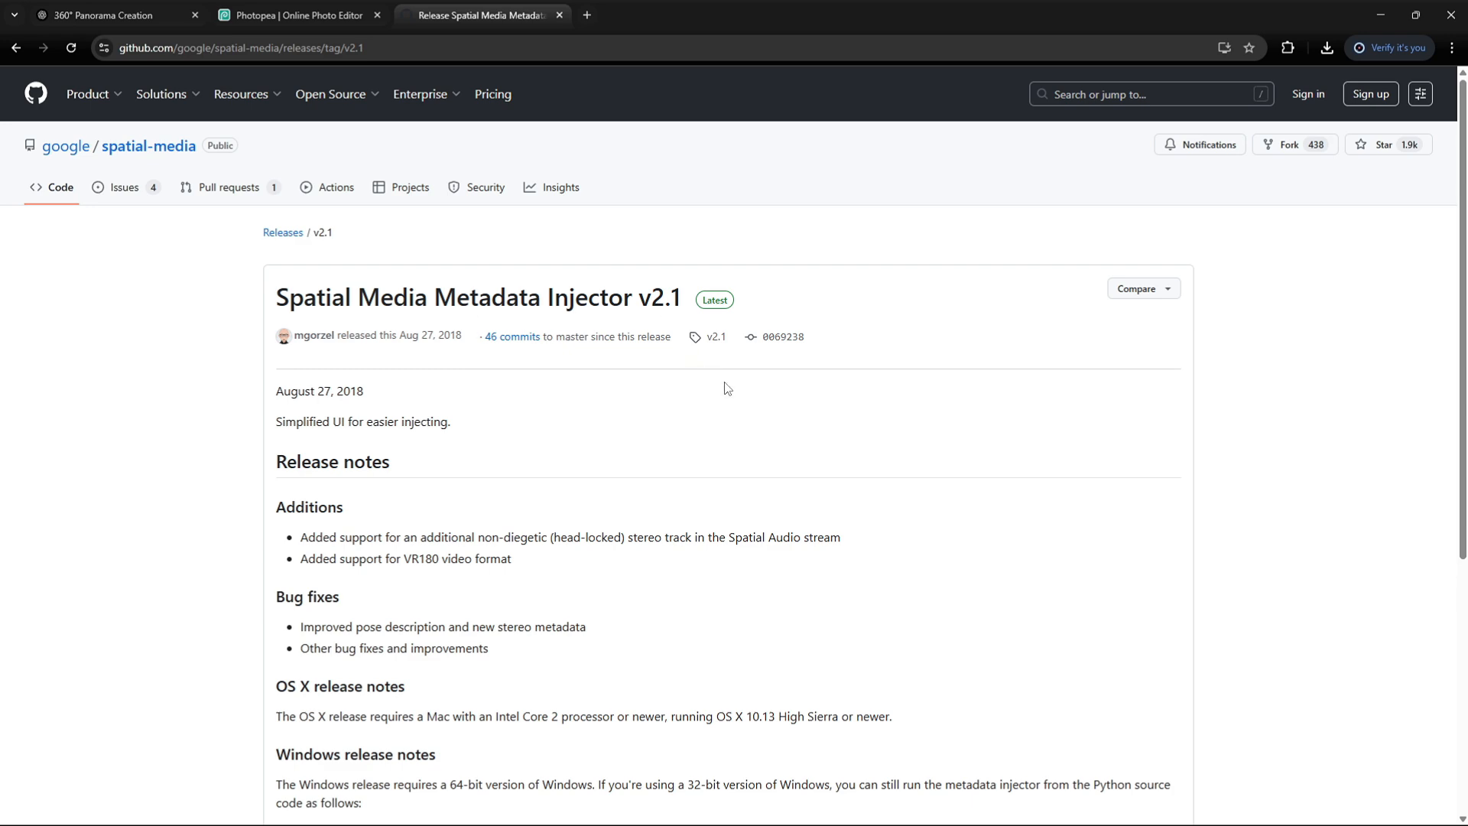
Step: Launch Spatial Media Metadata Injector from the CAPCUT PROJECT folder and load Video(1).mp4 into it
scroll(692, 588, down, 5)
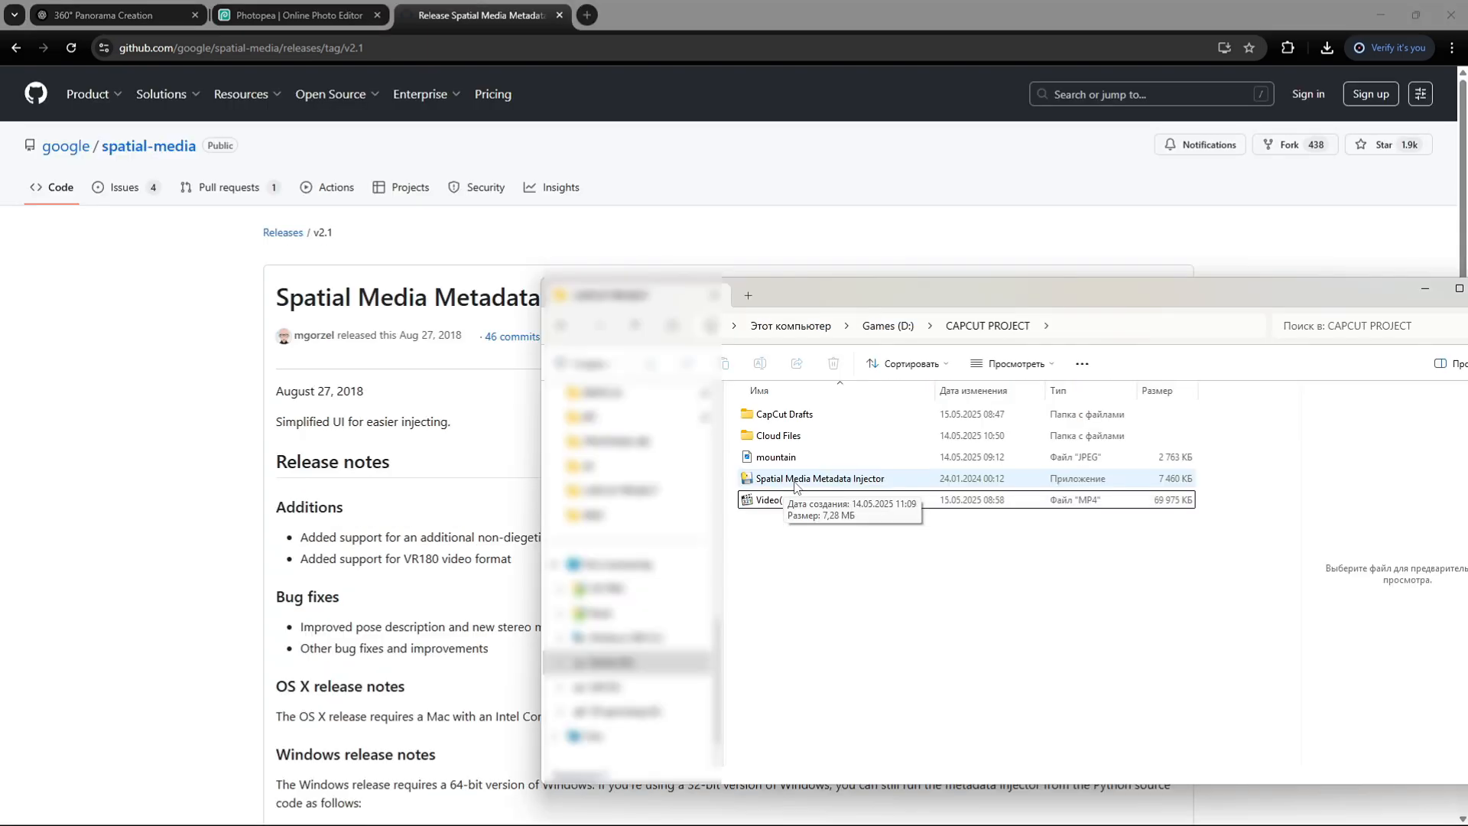
double_click(795, 487)
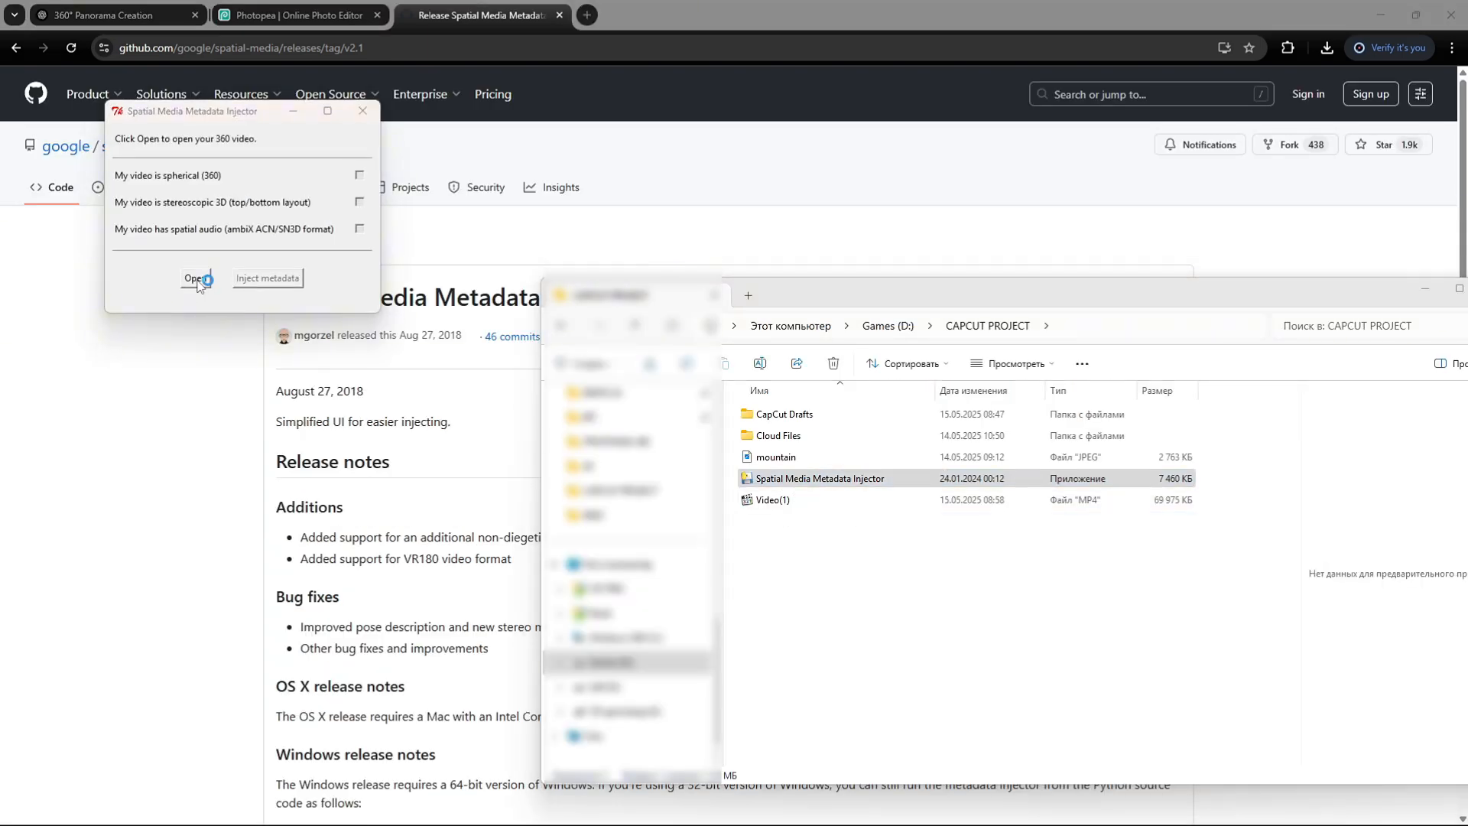
click(195, 278)
click(406, 226)
click(511, 431)
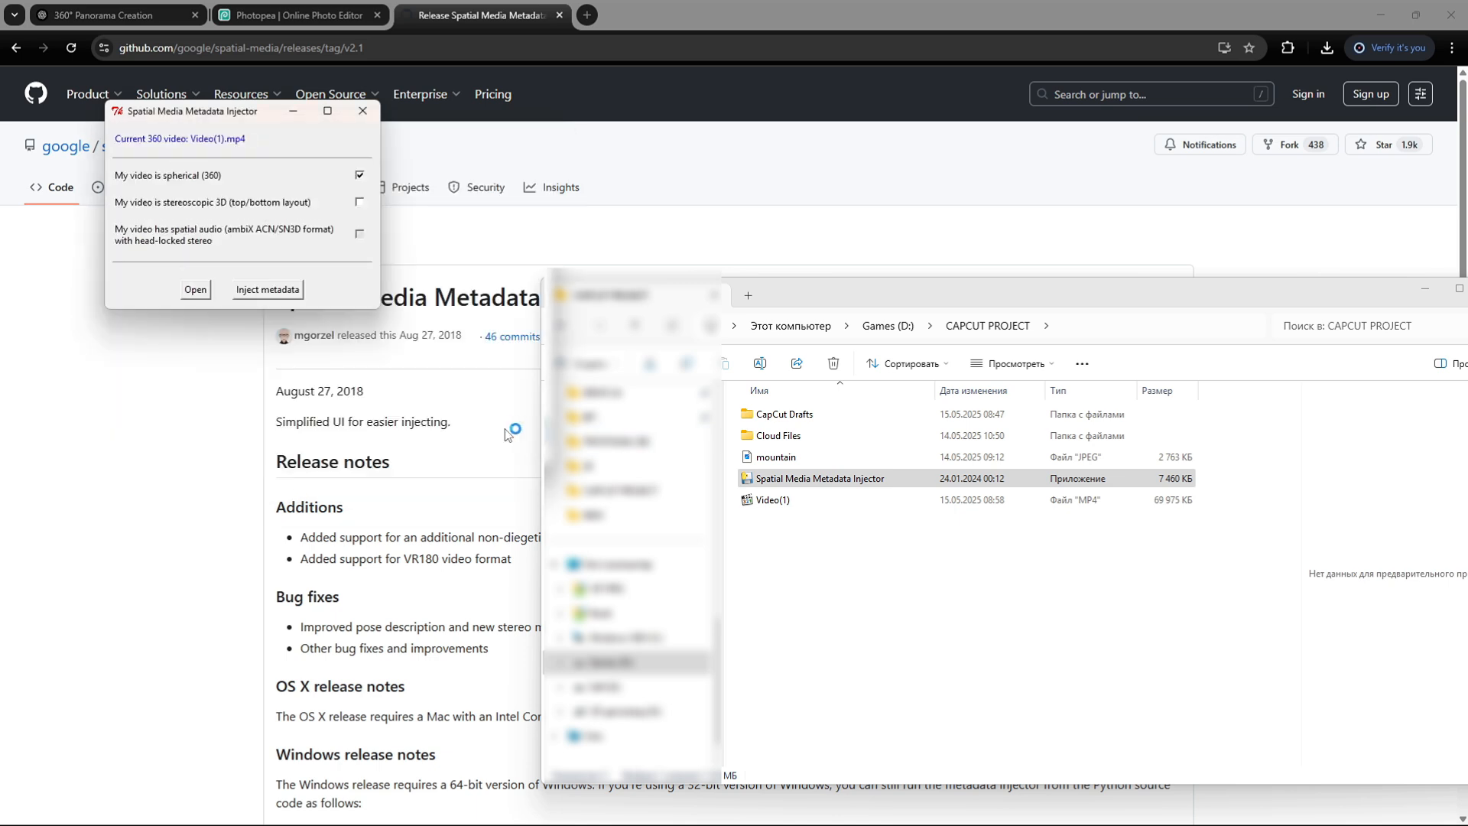
Step: Inject spherical (360) metadata into the video and save the result as Video(1)_injected.mp4
click(267, 290)
click(511, 431)
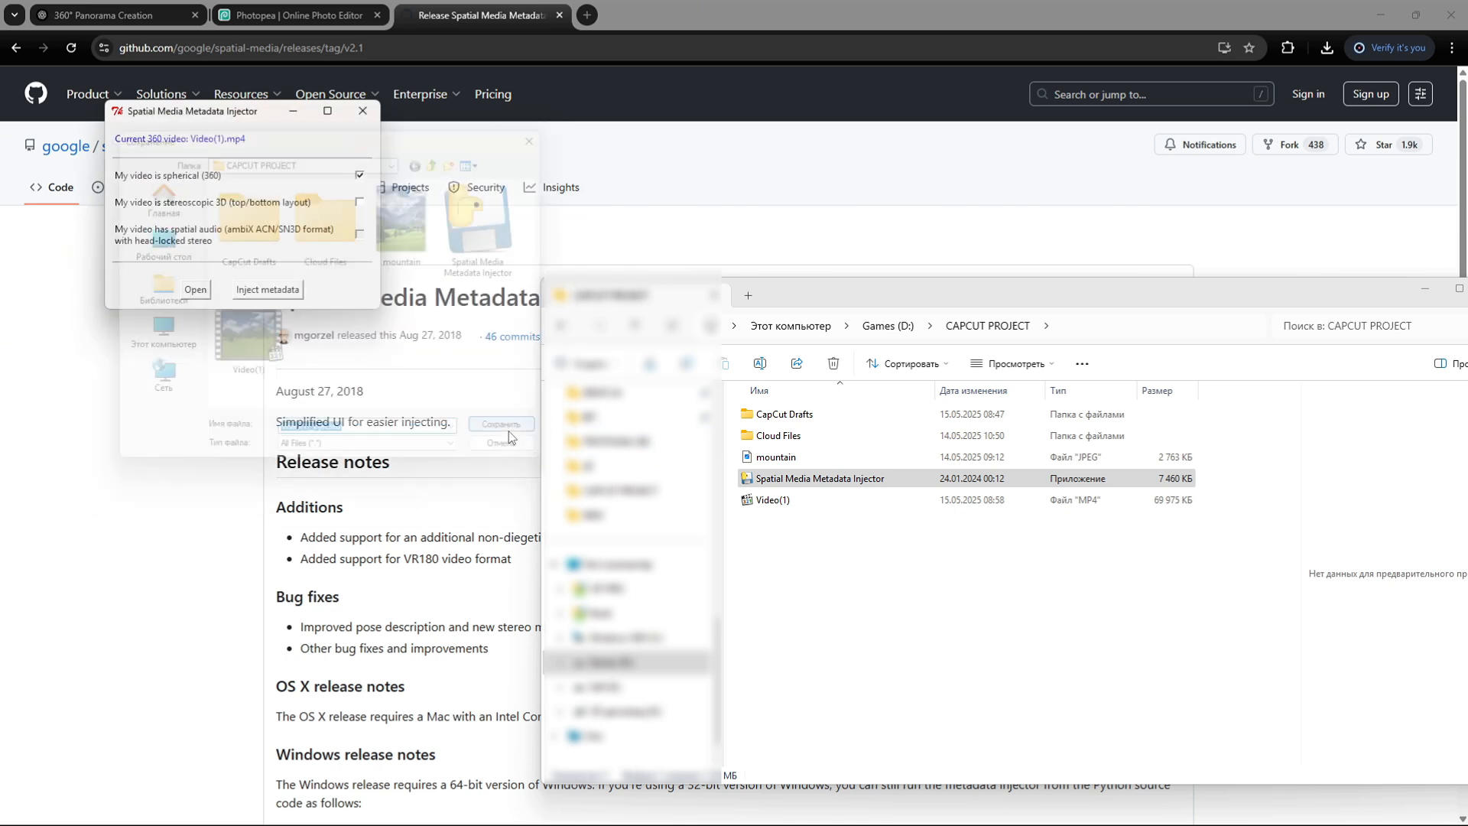
Step: Open the Video(1)_injected file in GOM Player
click(844, 522)
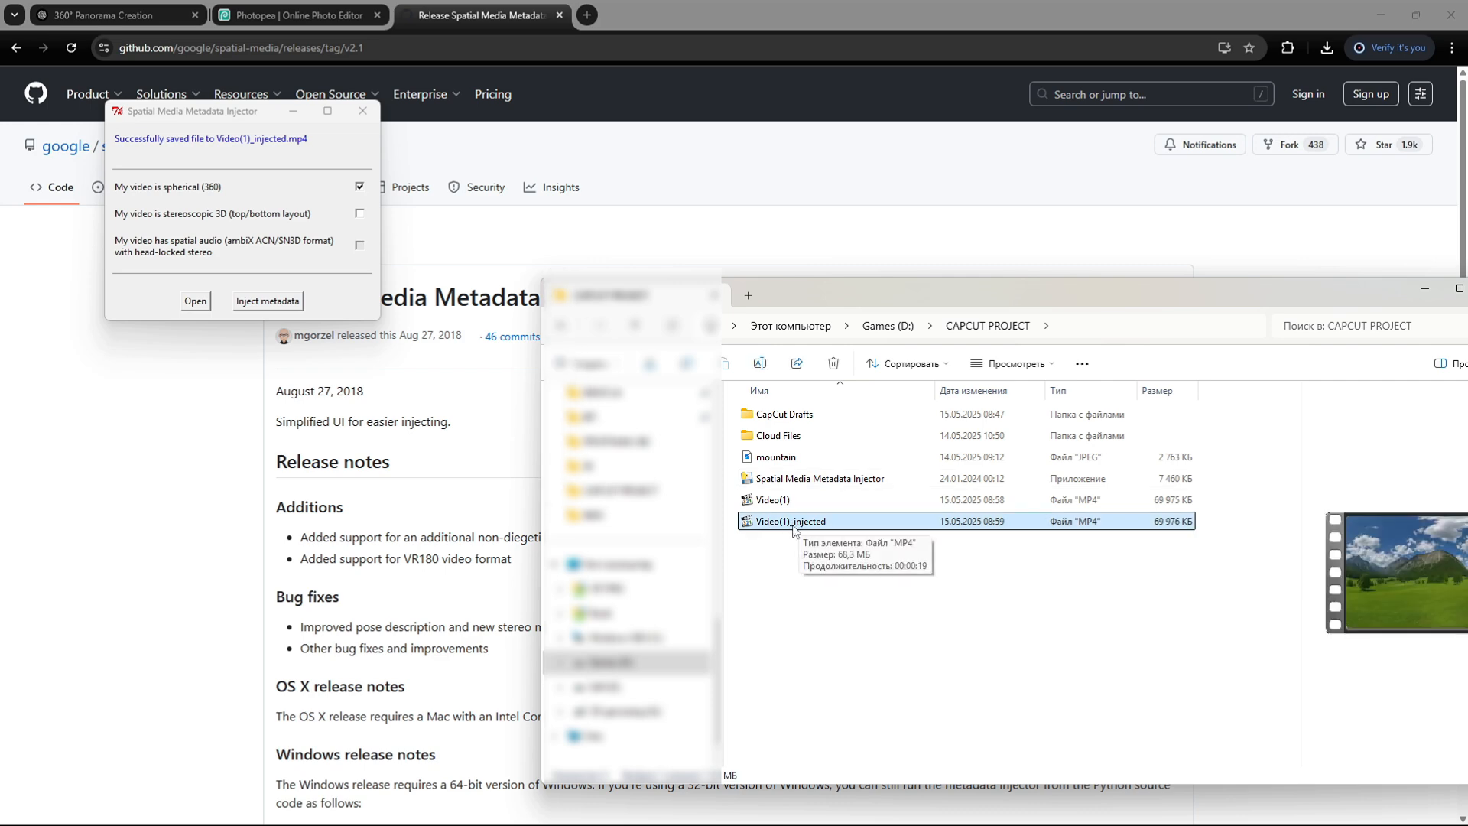
right_click(795, 529)
mouse_move(1017, 228)
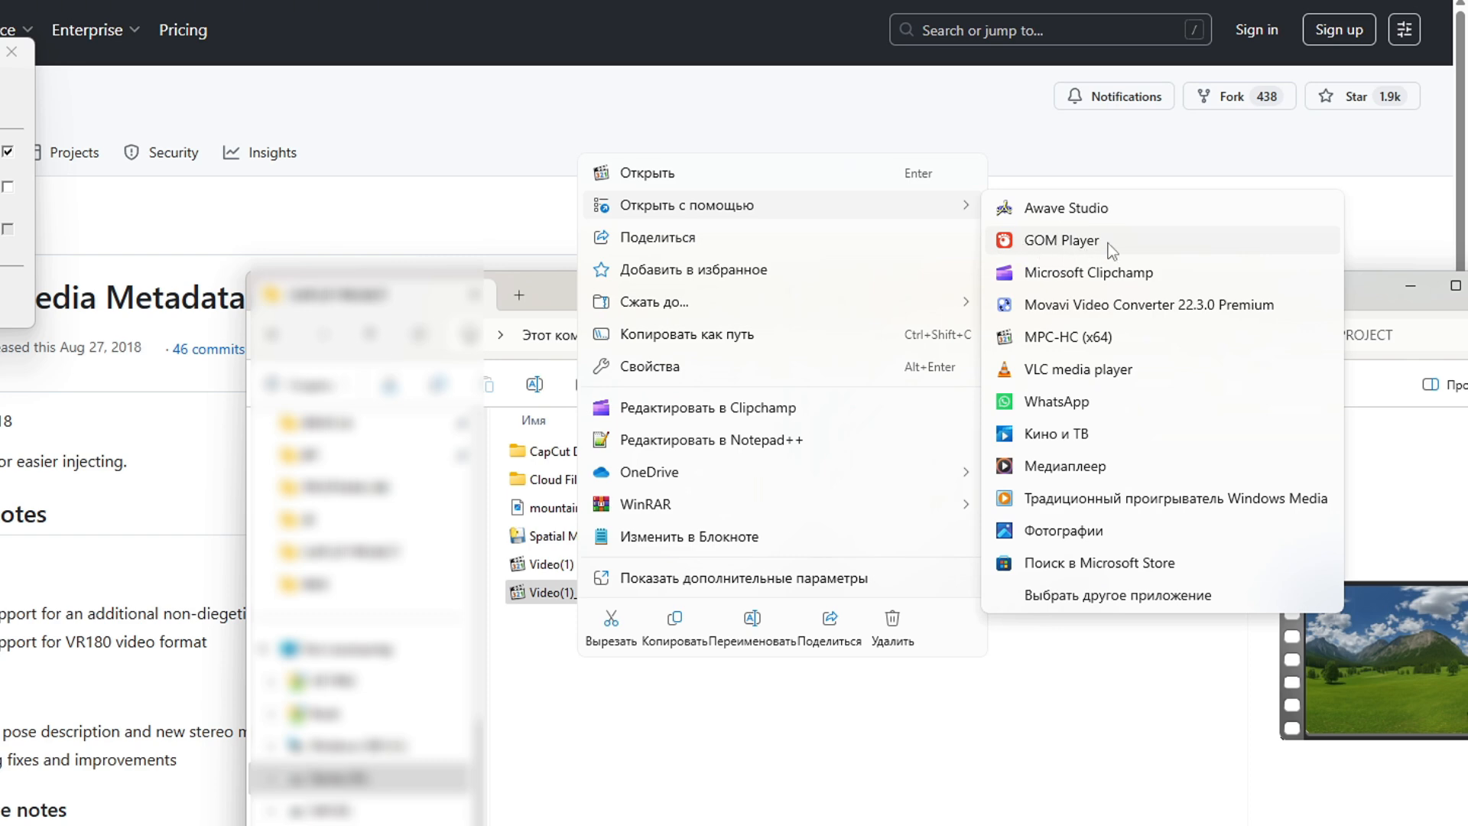
click(1106, 441)
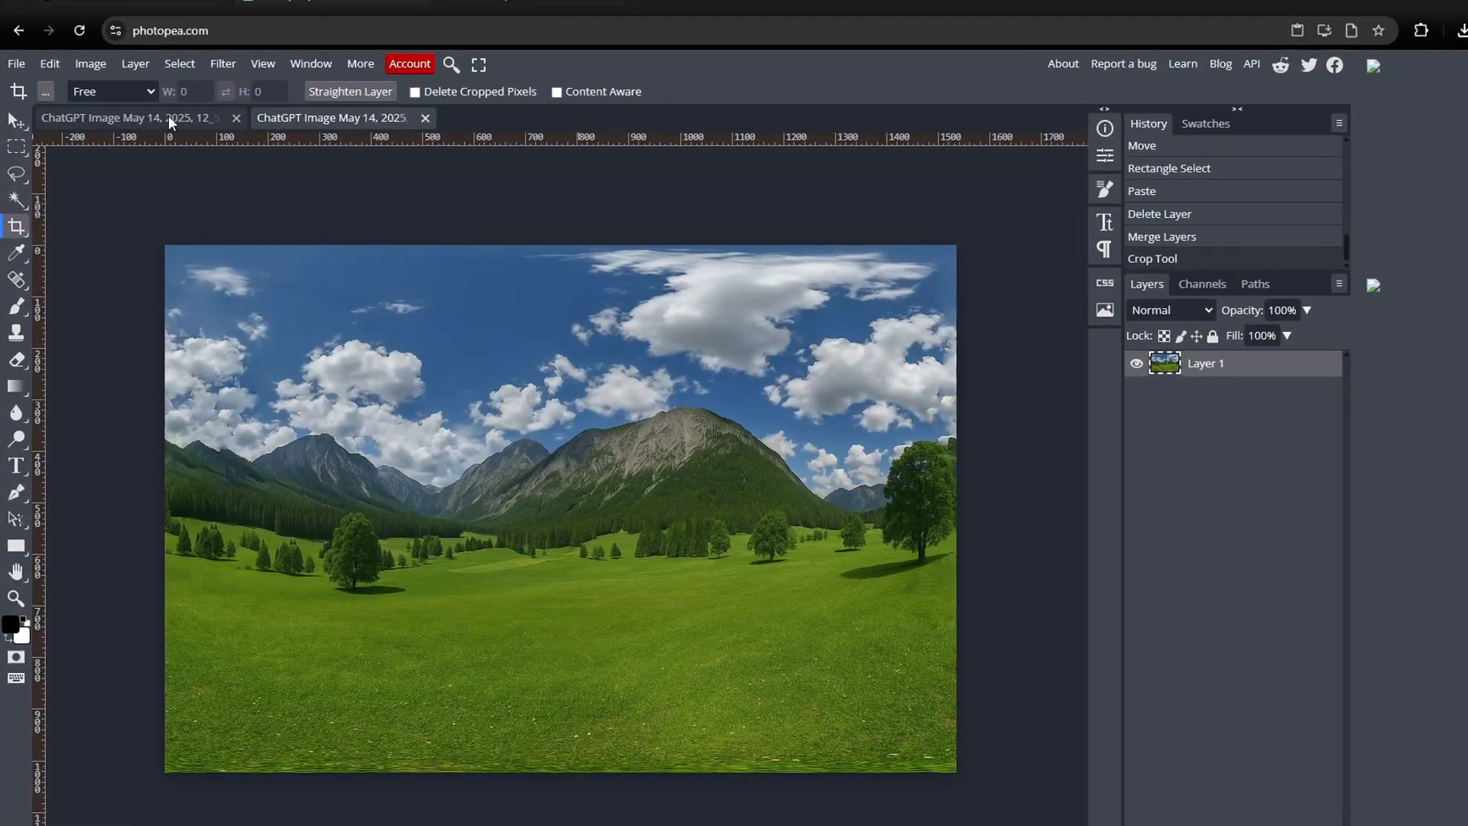
Step: In Photopea, switch to the river panorama and extend its canvas past the right edge to 3079 × 1024 px
click(168, 116)
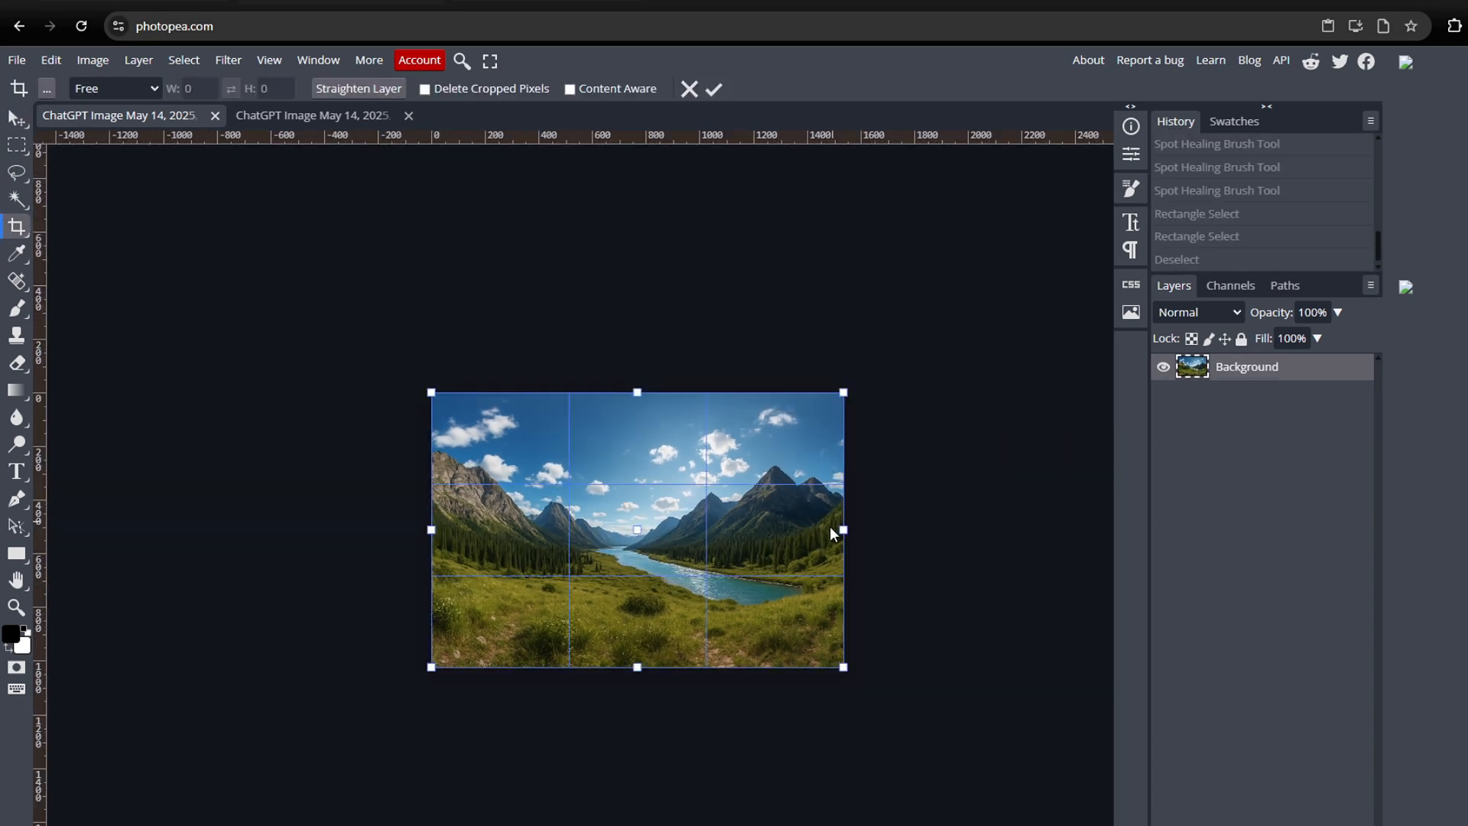
drag(832, 531, 1258, 533)
click(714, 90)
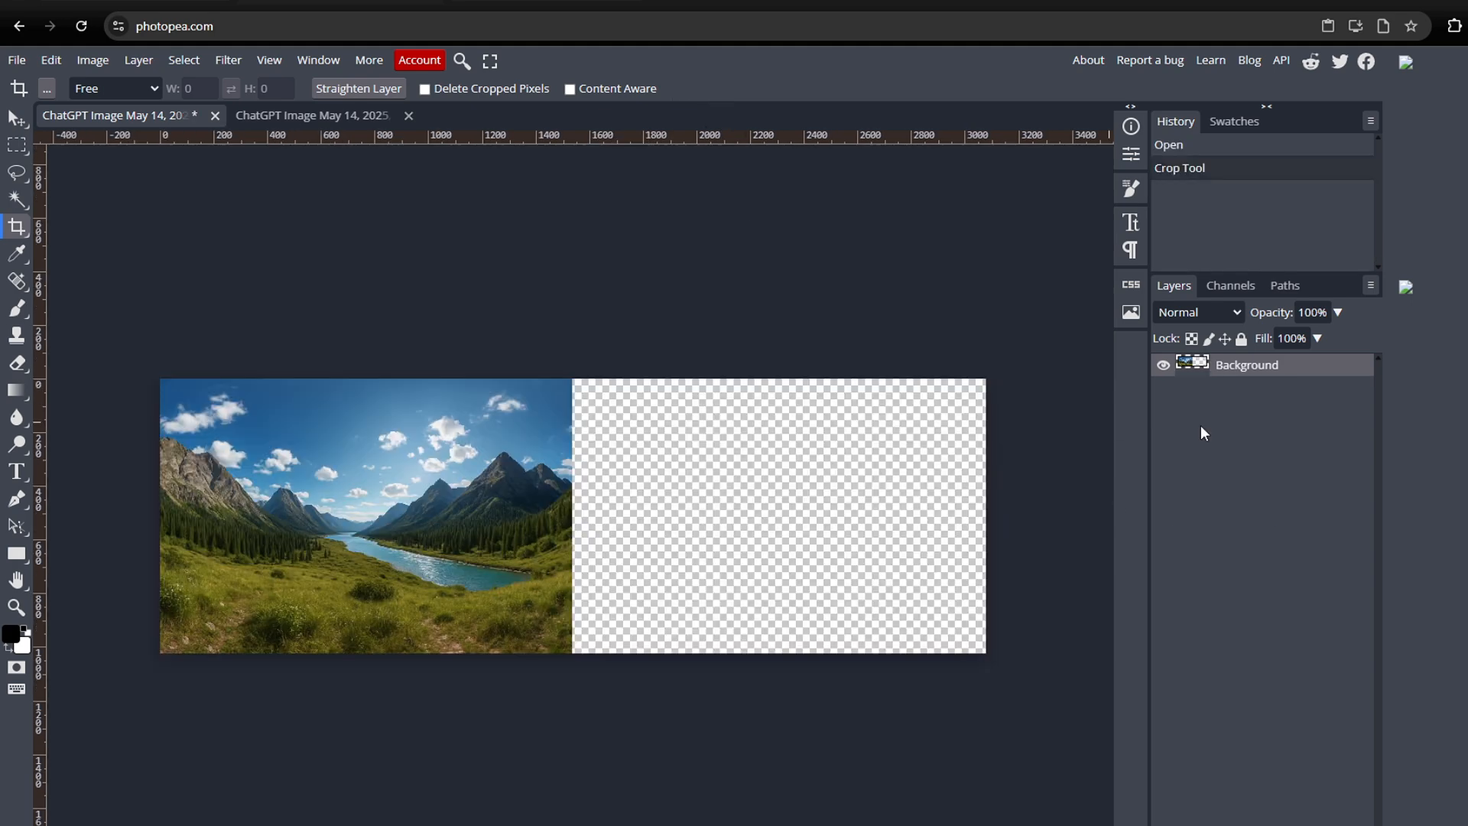
Step: Duplicate the Background layer and move the copy into the empty right half, flush against the original panorama
right_click(1236, 374)
click(1292, 438)
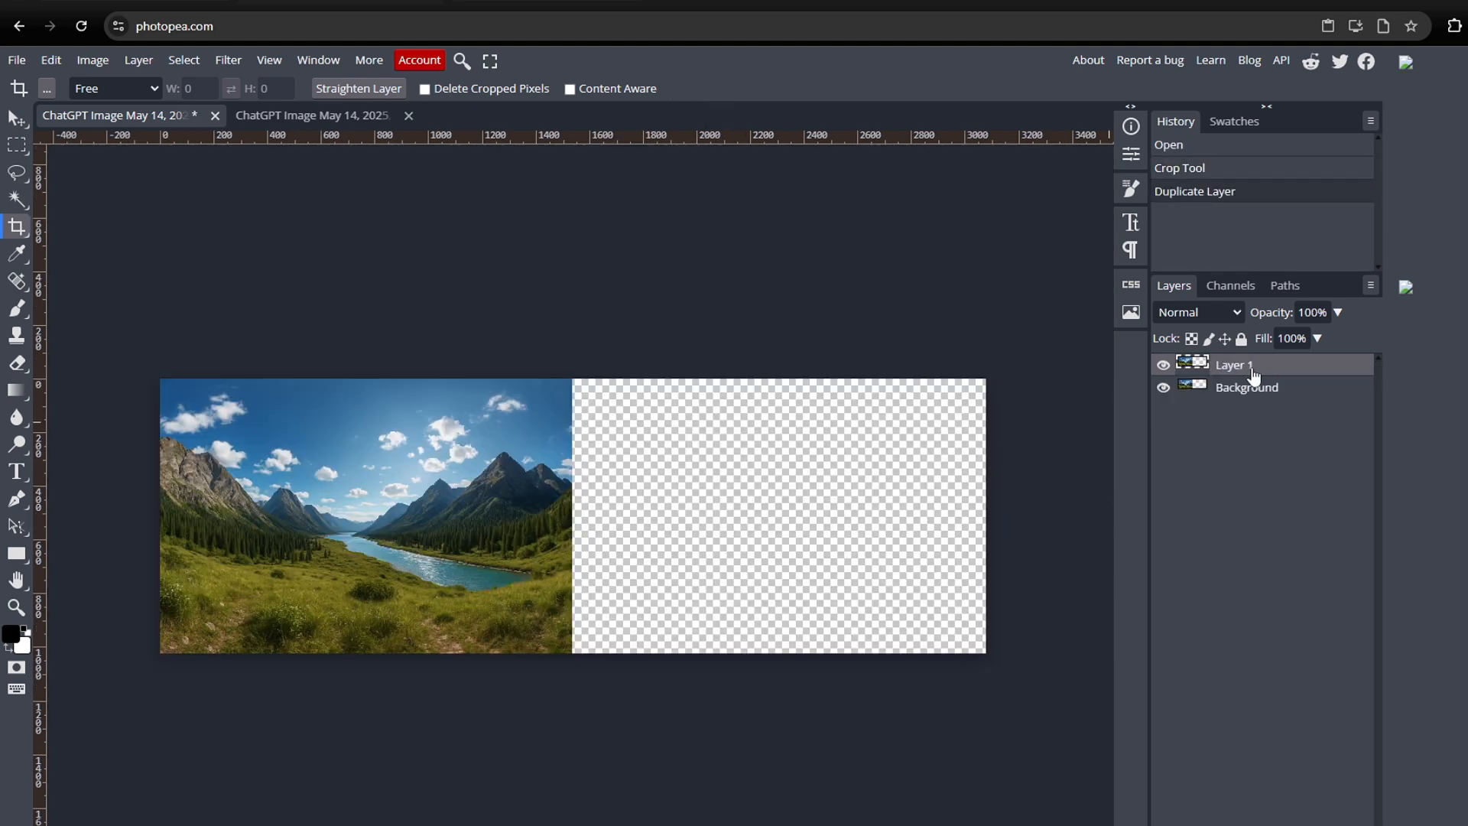
click(17, 117)
drag(346, 460, 760, 460)
scroll(525, 419, up, 5)
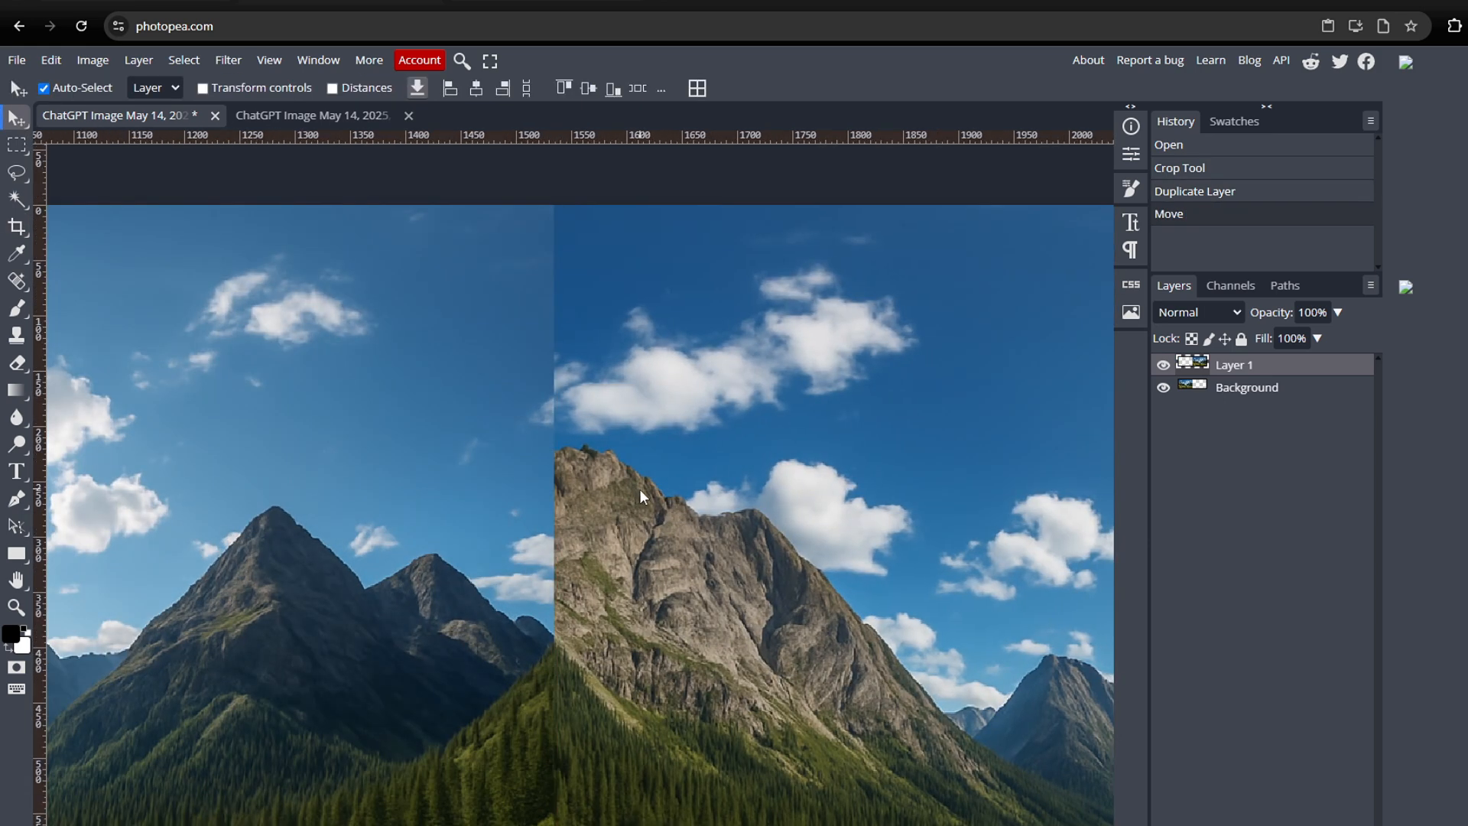
scroll(639, 488, up, 5)
key(ctrl+0)
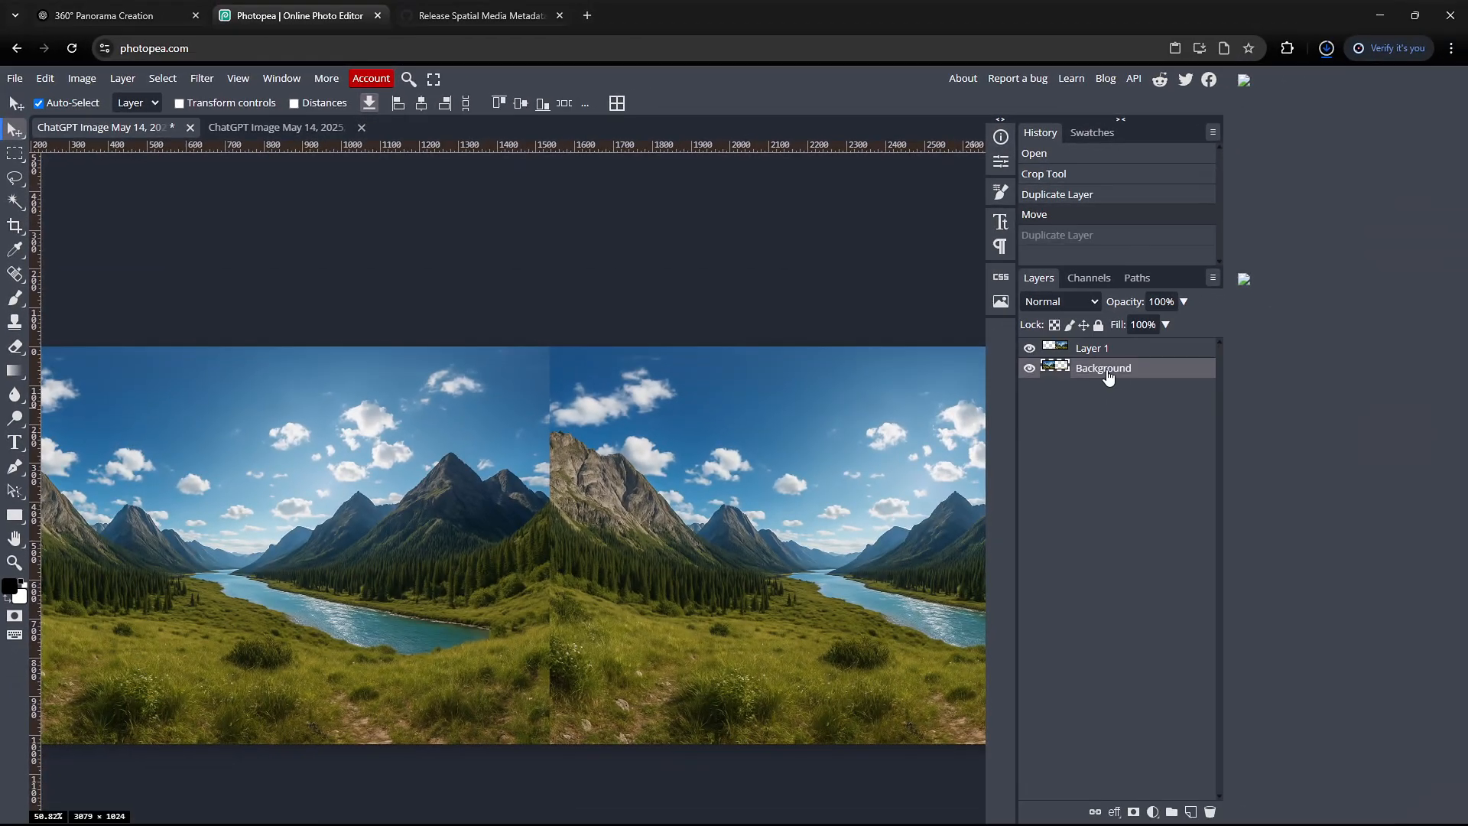
Step: Duplicate the Background layer again and hide the original Background
right_click(1233, 391)
click(1131, 441)
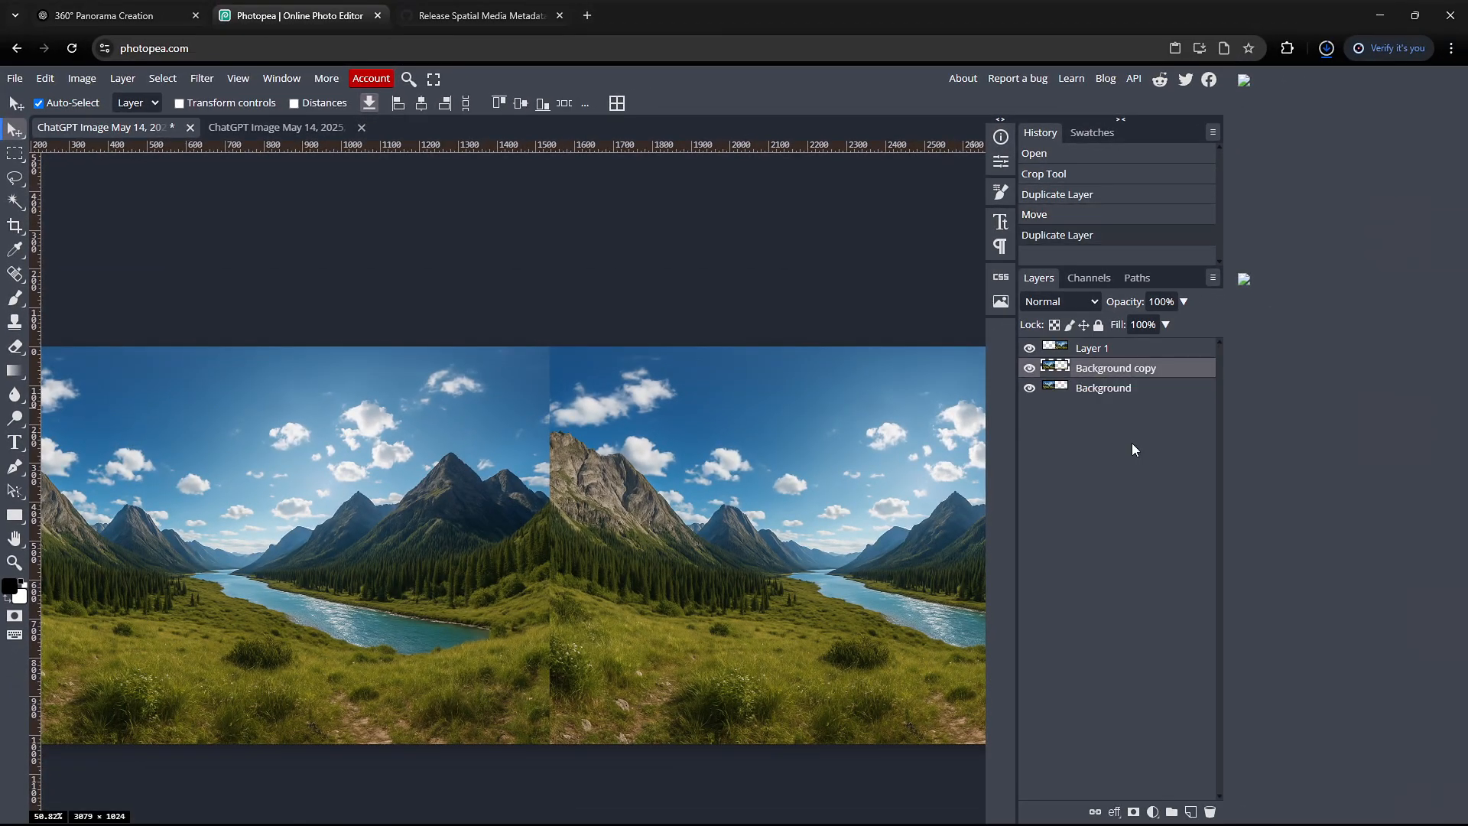
click(1028, 389)
Step: Merge Layer 1 and Background copy into a single layer
click(1091, 349)
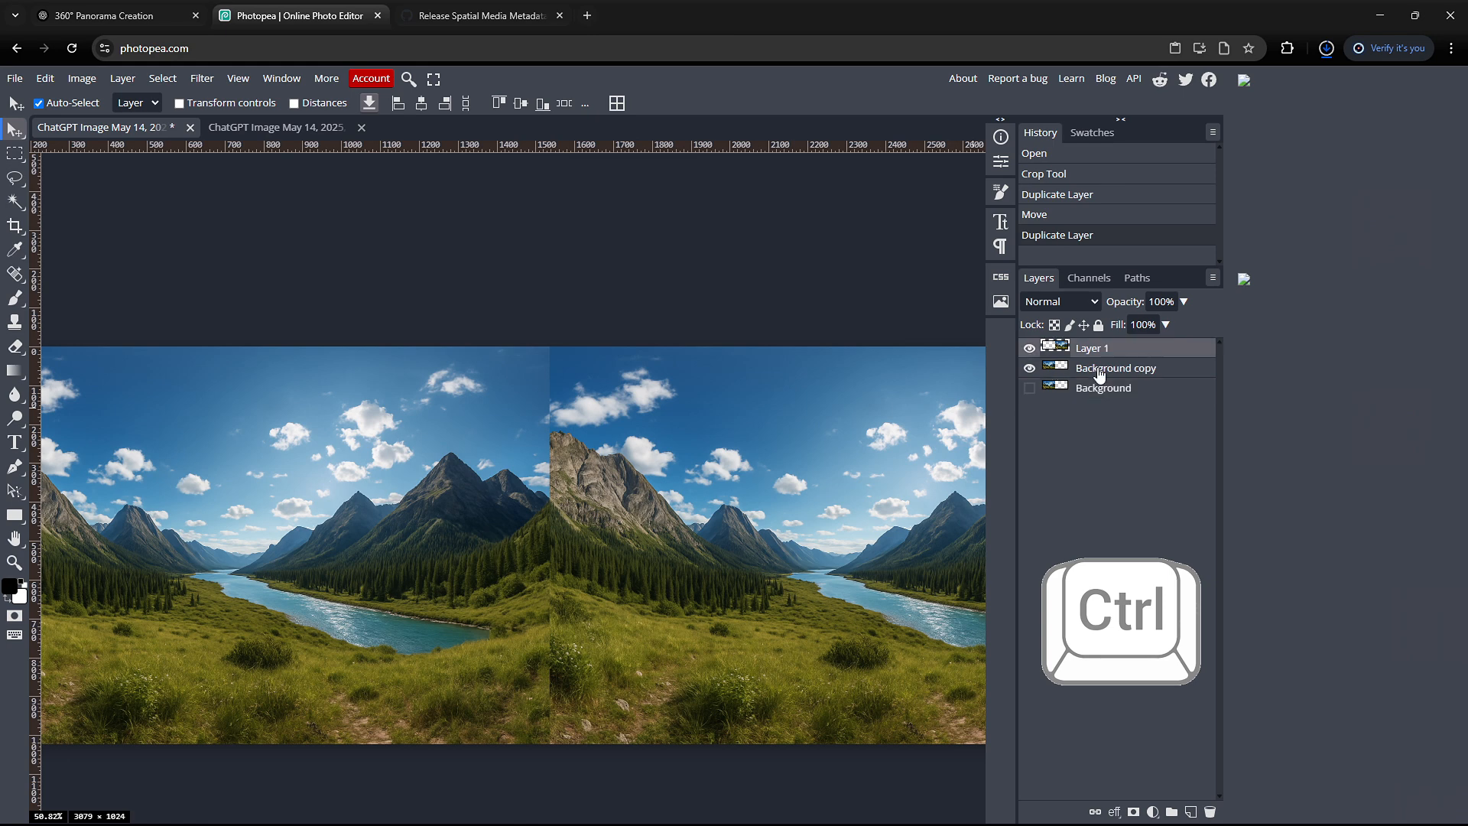
shift+click(1100, 374)
right_click(1099, 374)
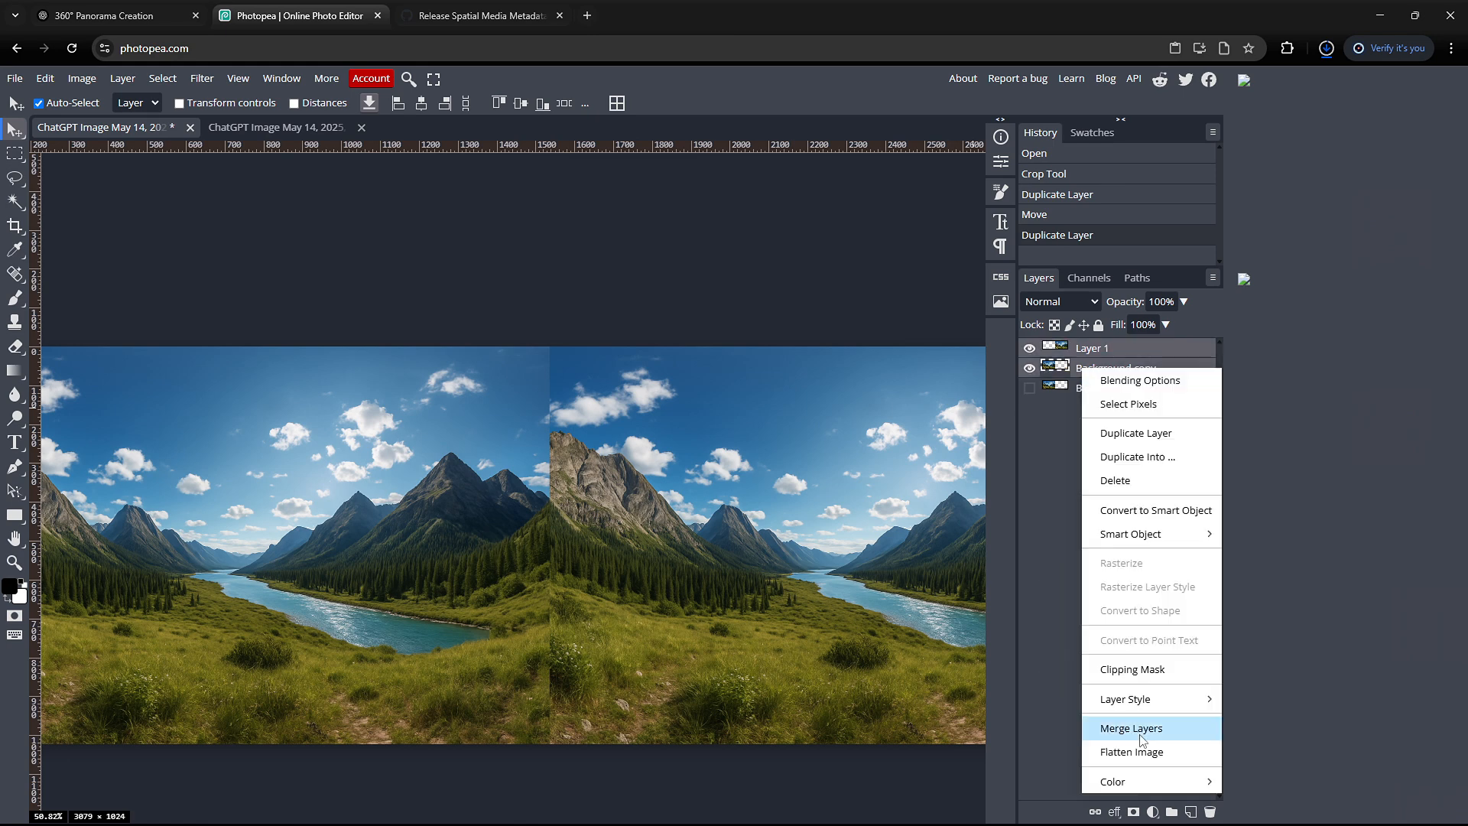
click(1139, 732)
Step: Blend the vertical seam between the two panoramas from sky to grass with the Spot Healing Brush at 233 px
scroll(545, 629, up, 1)
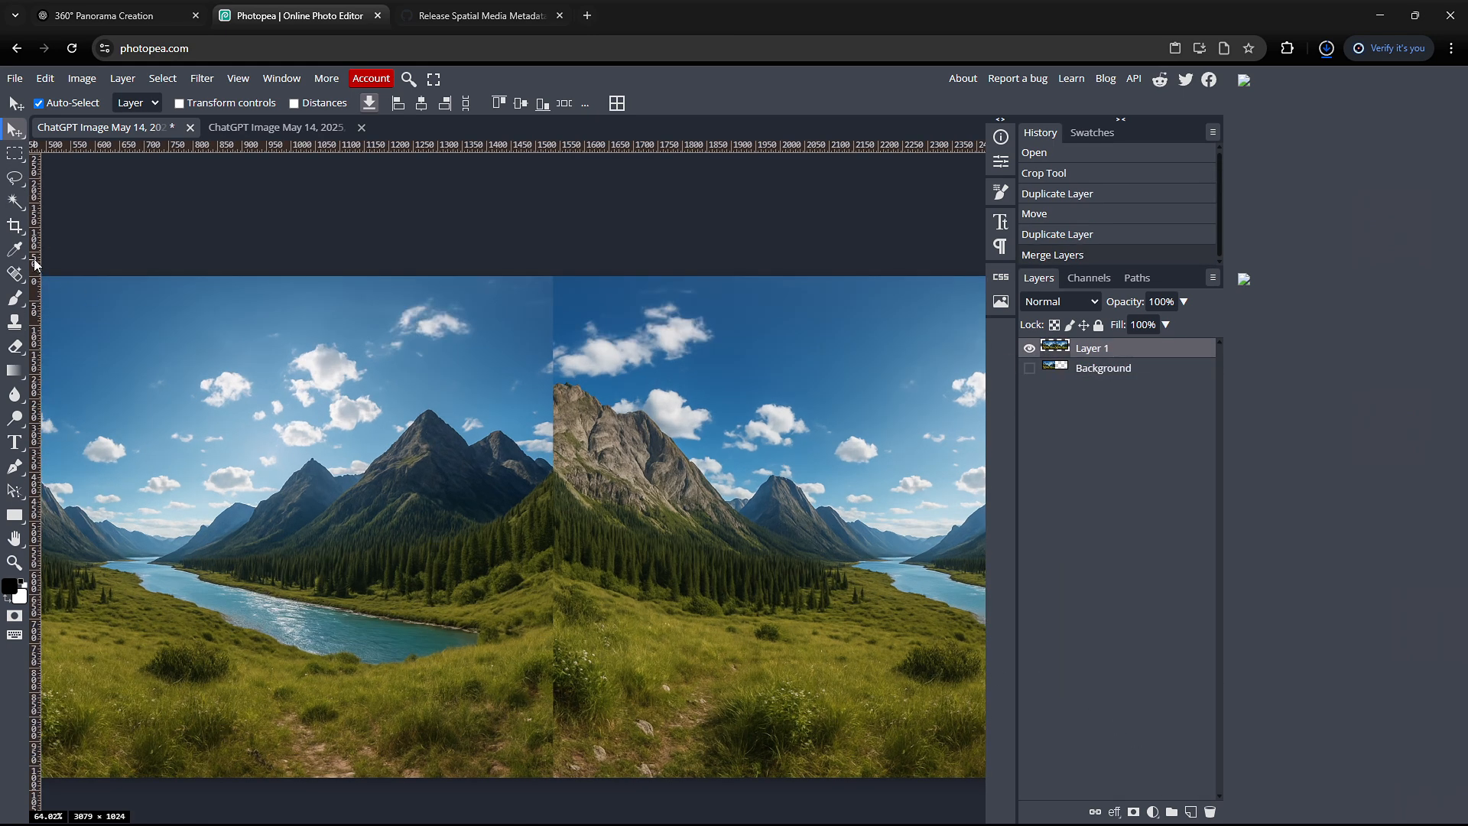
click(19, 279)
right_click(19, 279)
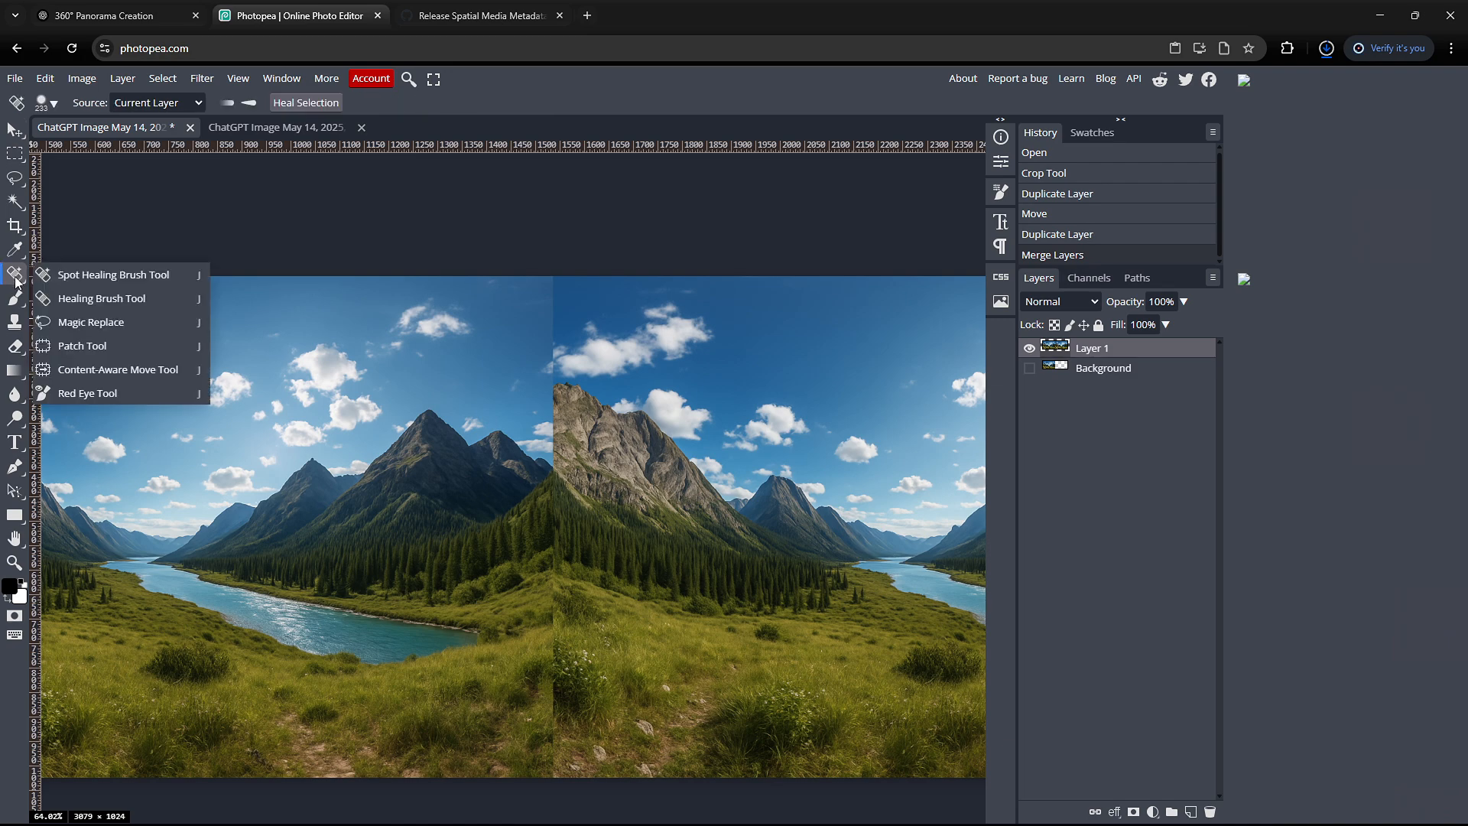
click(126, 285)
scroll(557, 249, down, 1)
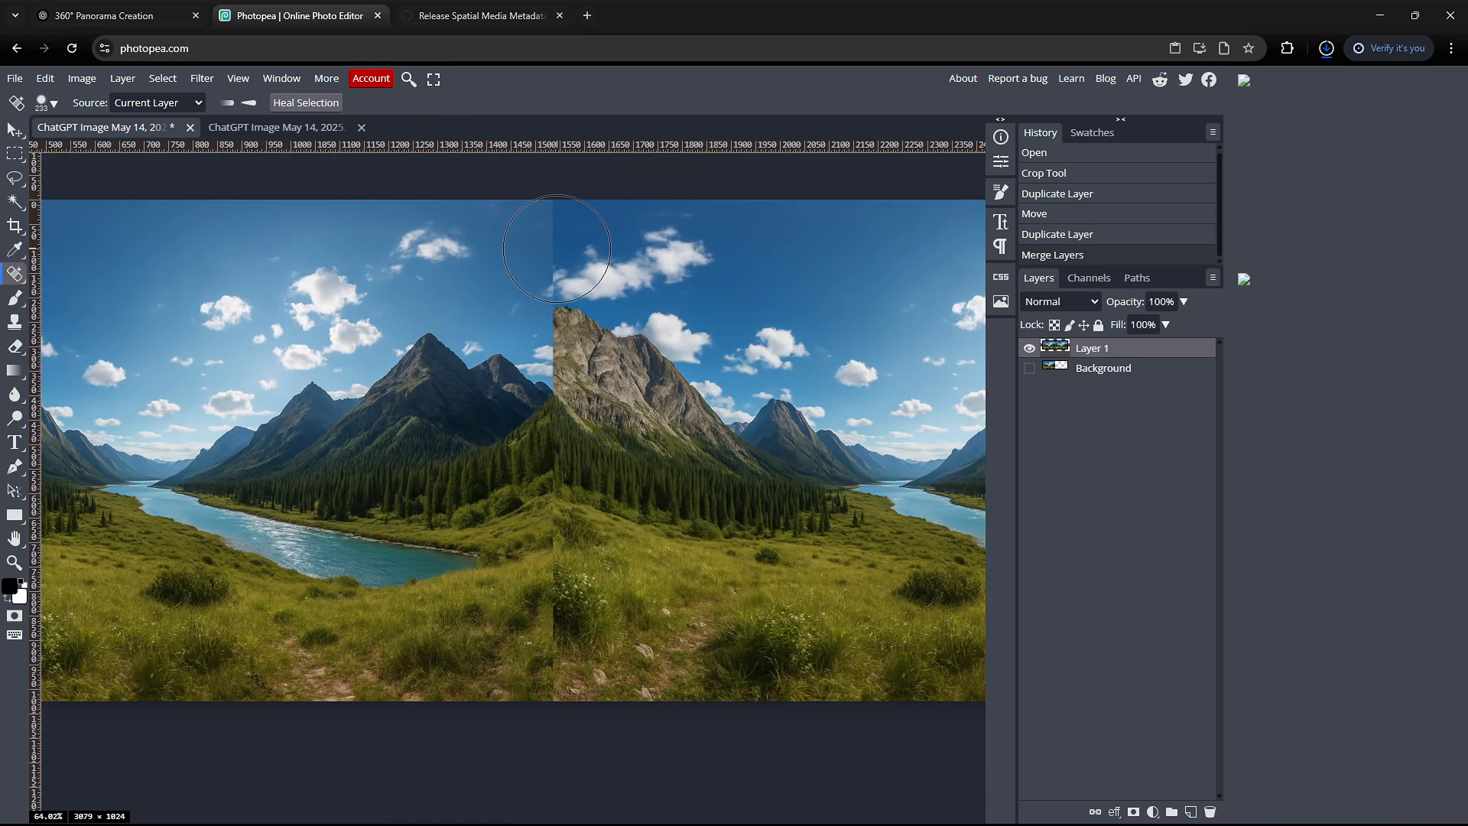
click(557, 249)
click(569, 341)
click(567, 497)
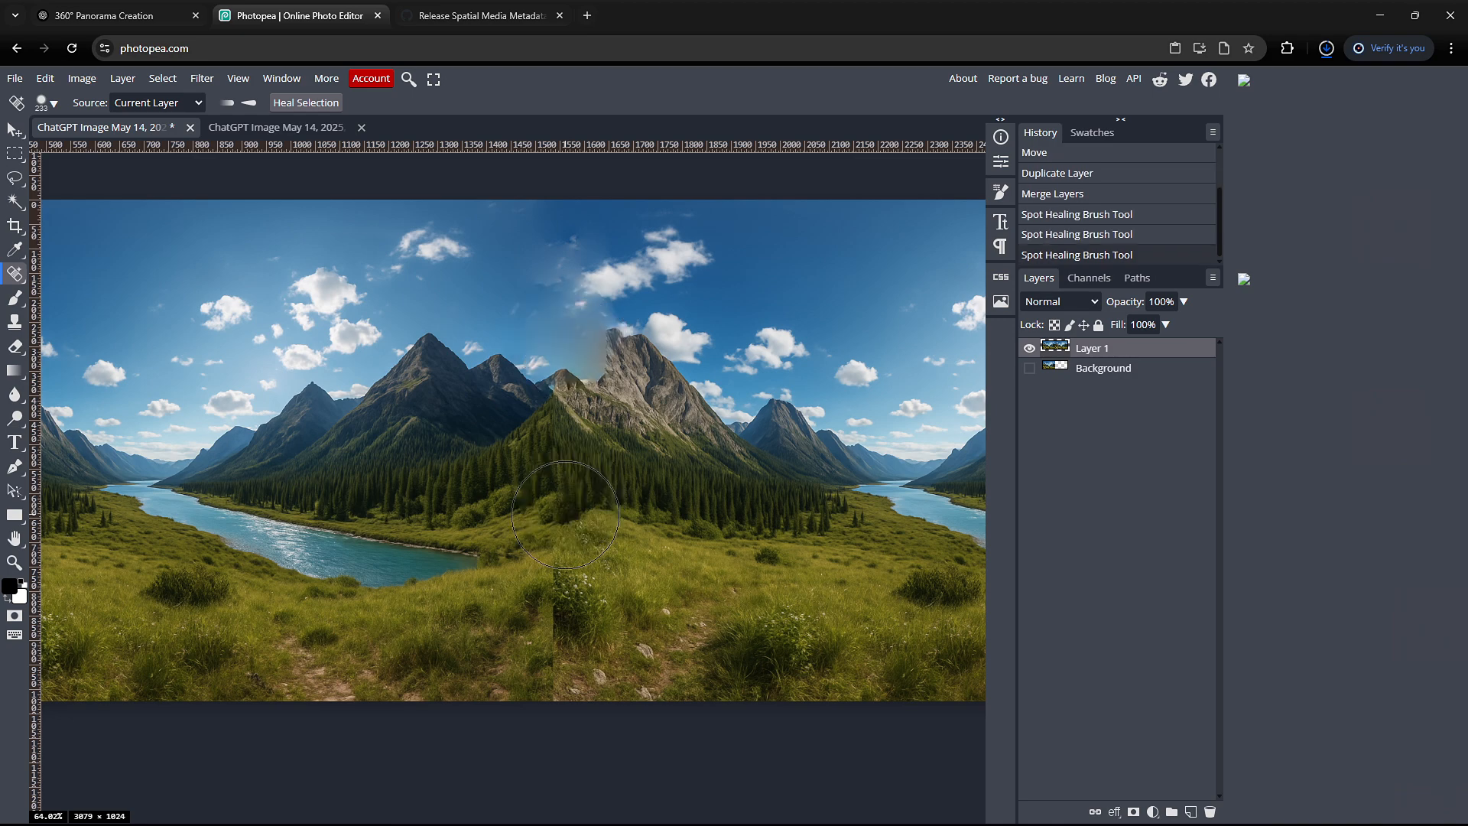
click(560, 595)
Step: Reduce the Spot Healing Brush to 183 px and retouch the sky and rocky ridge beside the seam
scroll(570, 354, up, 4)
click(53, 103)
drag(188, 145, 185, 145)
click(680, 330)
click(721, 297)
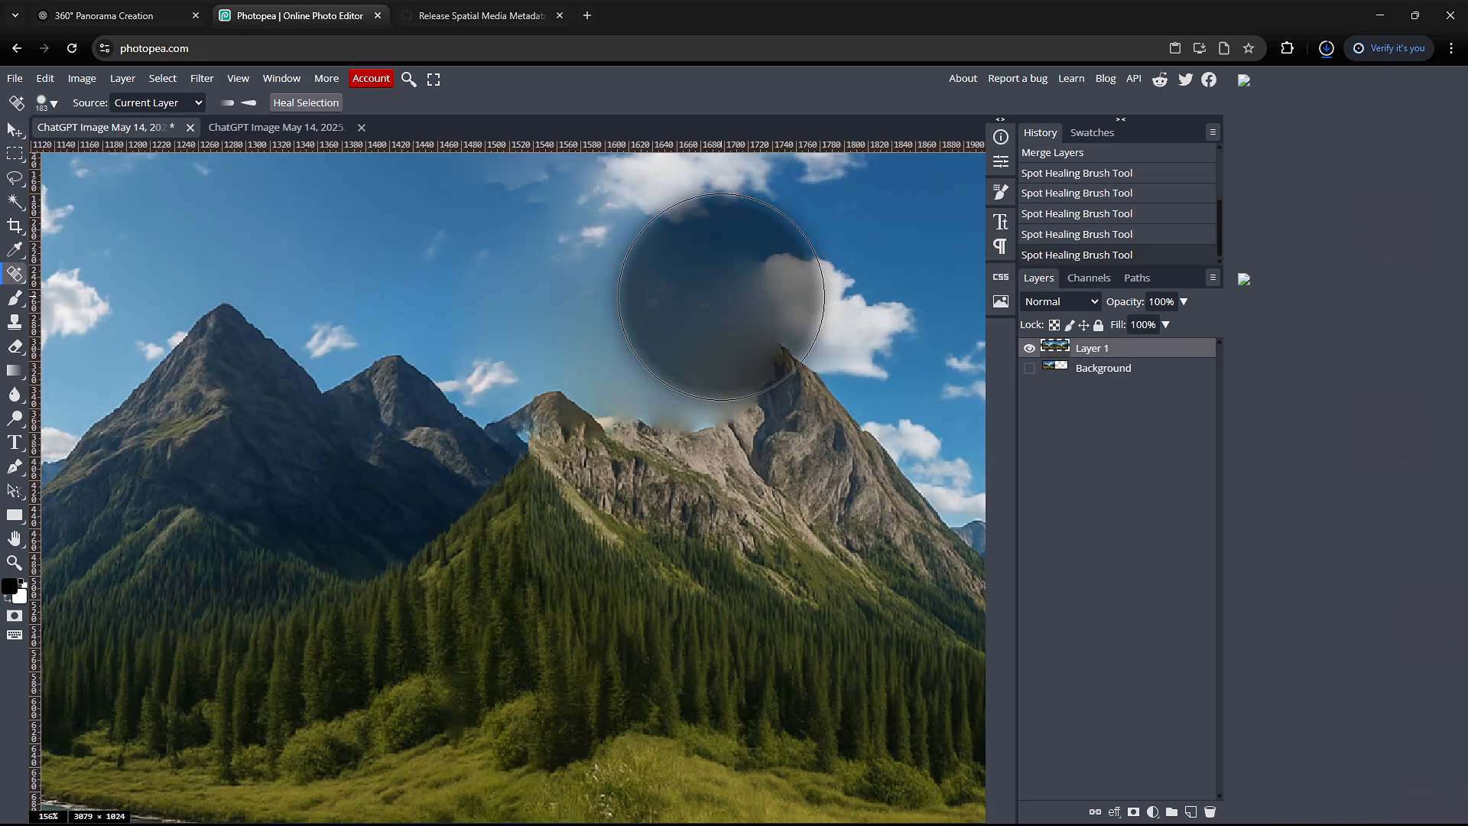
click(716, 358)
Step: Hide Layer 1, then show the Background layer and make it active
scroll(465, 548, down, 8)
scroll(405, 669, up, 2)
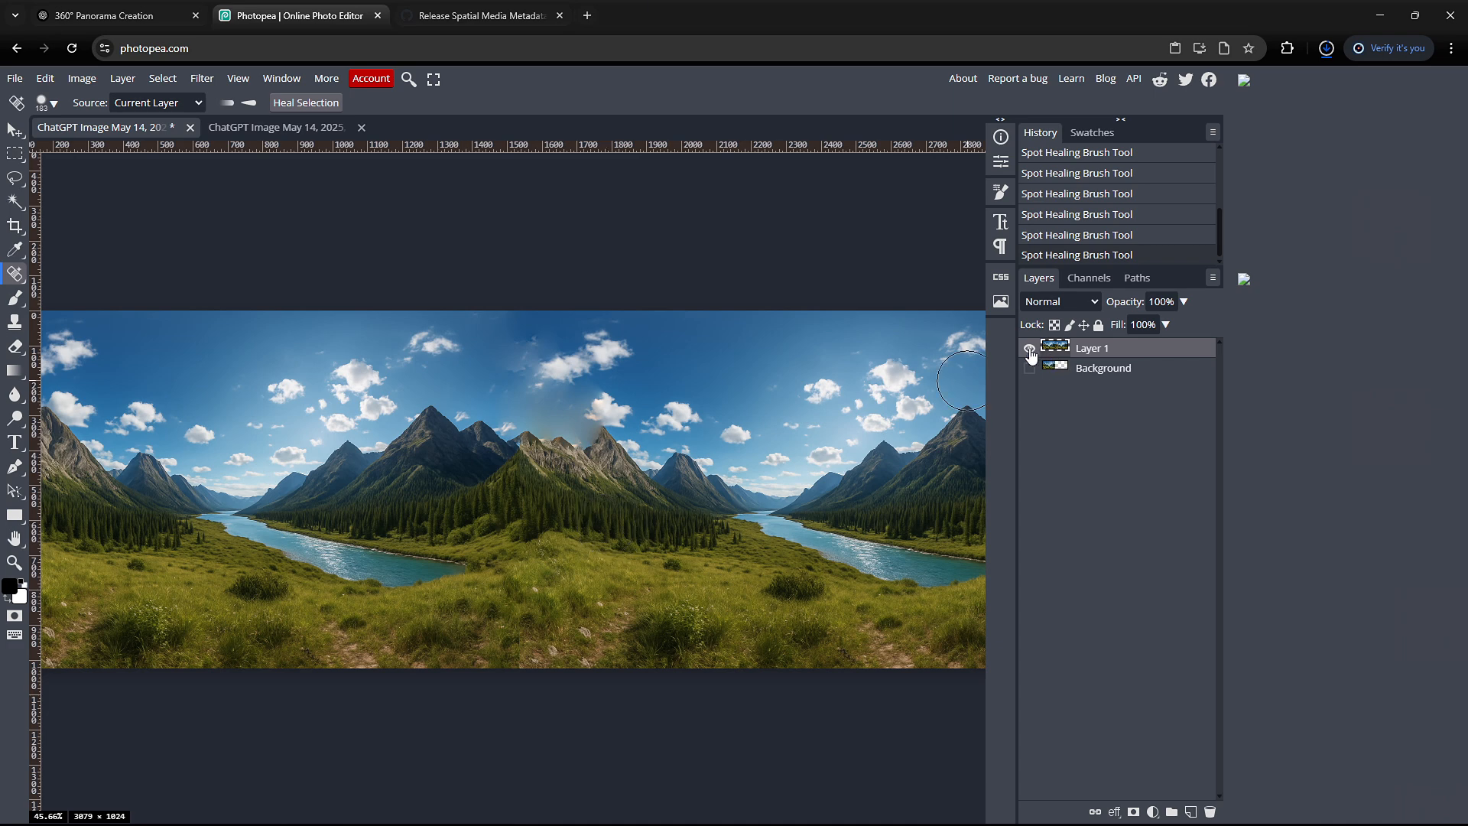
click(1029, 348)
click(1029, 368)
click(1096, 378)
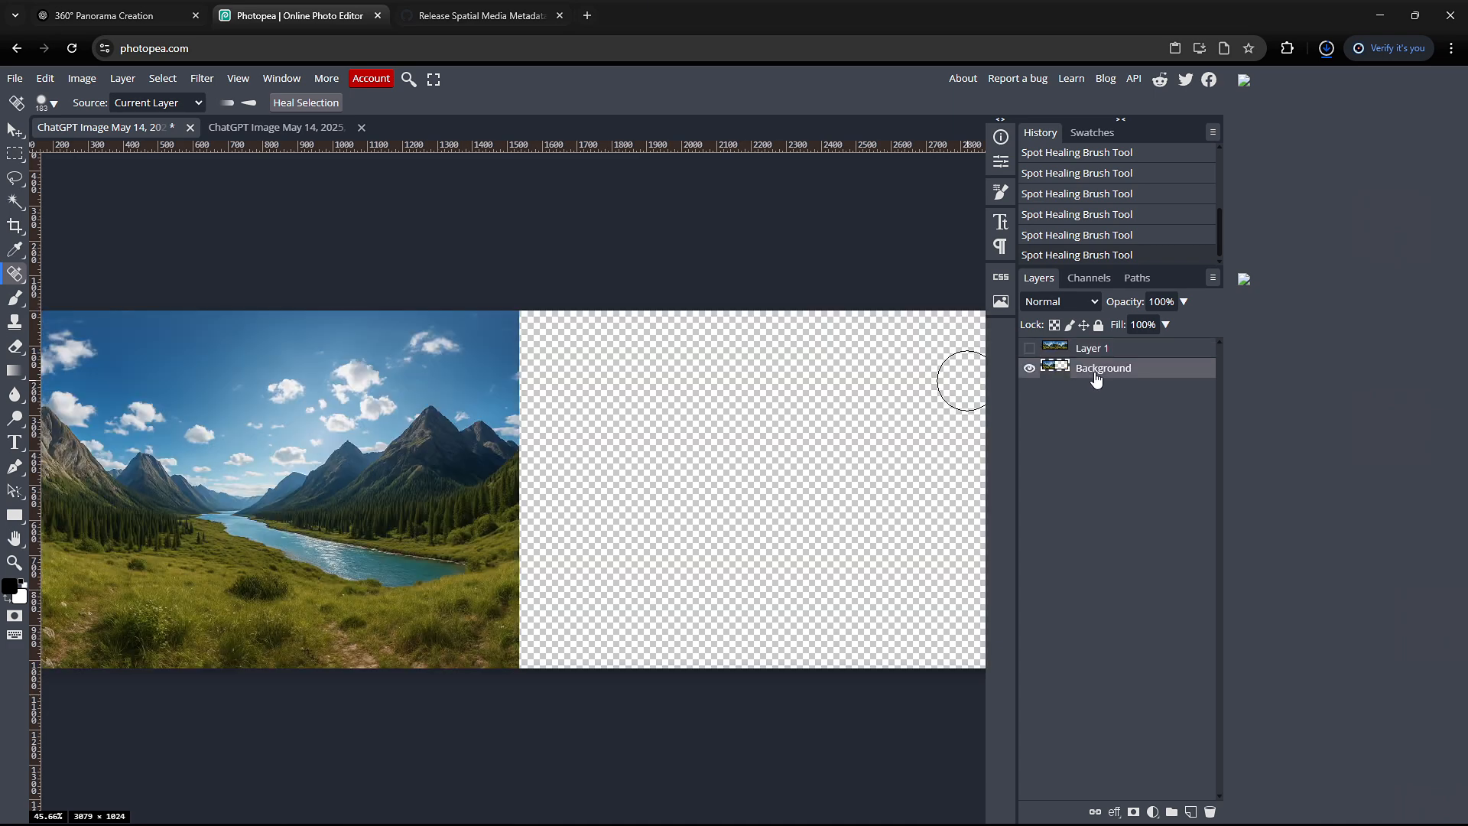
Step: Select a full-height rectangle about 690 px wide in the transparent area, starting exactly at the panorama's right edge
click(19, 161)
right_click(15, 161)
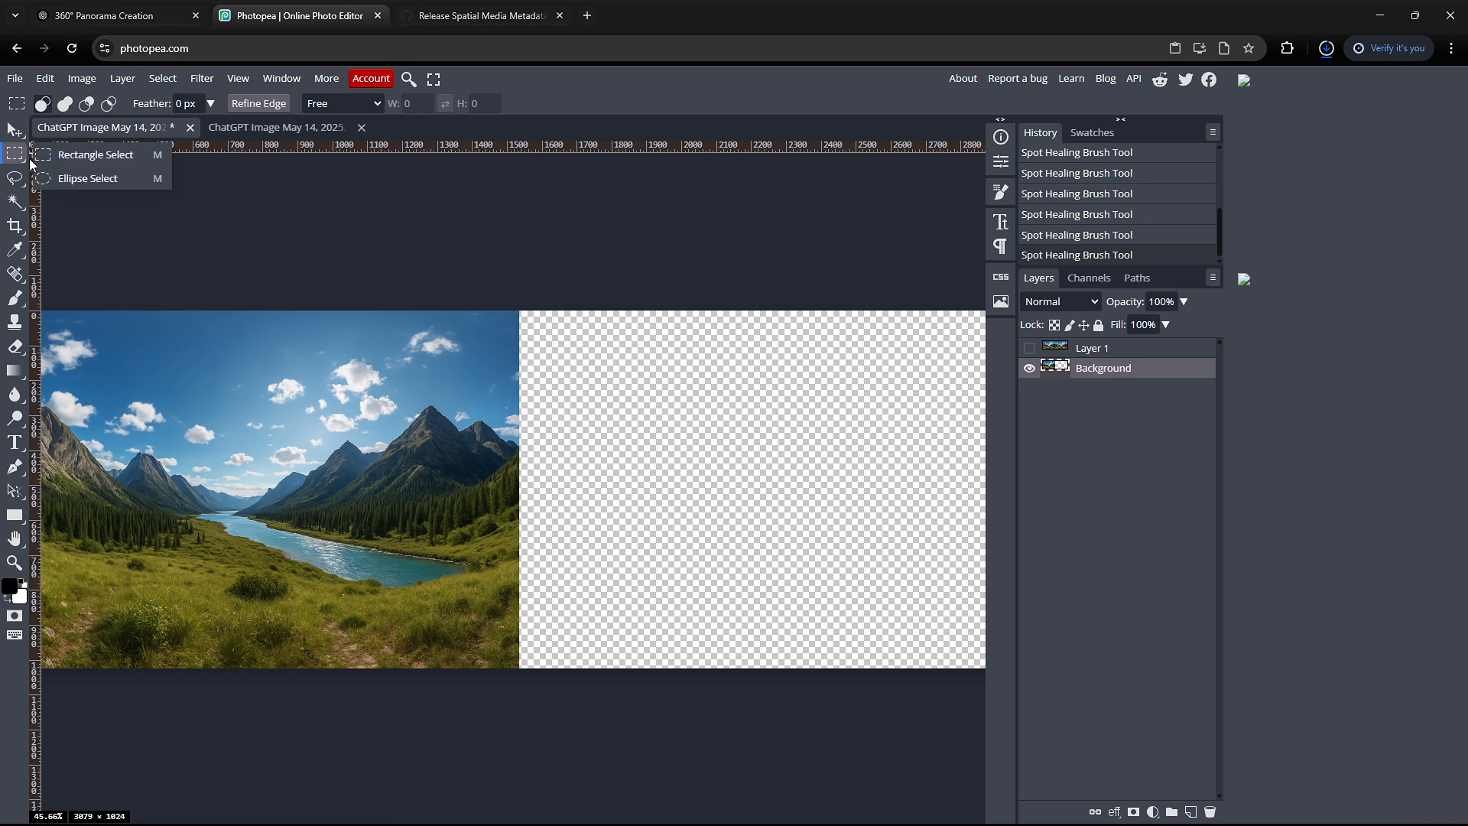
click(99, 157)
scroll(621, 408, down, 1)
scroll(796, 452, down, 2)
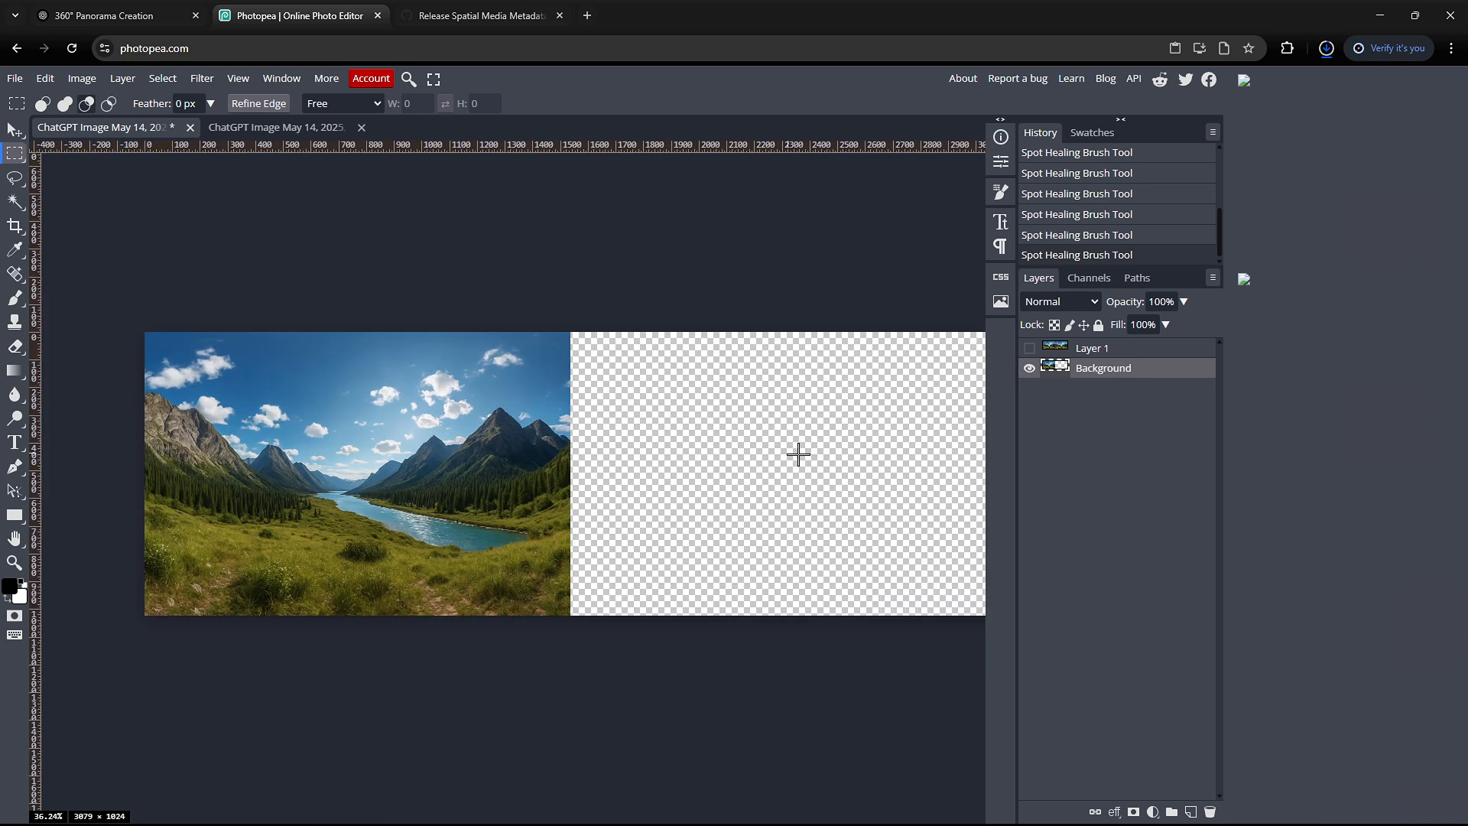
scroll(795, 452, up, 5)
drag(731, 227, 427, 746)
scroll(428, 712, up, 15)
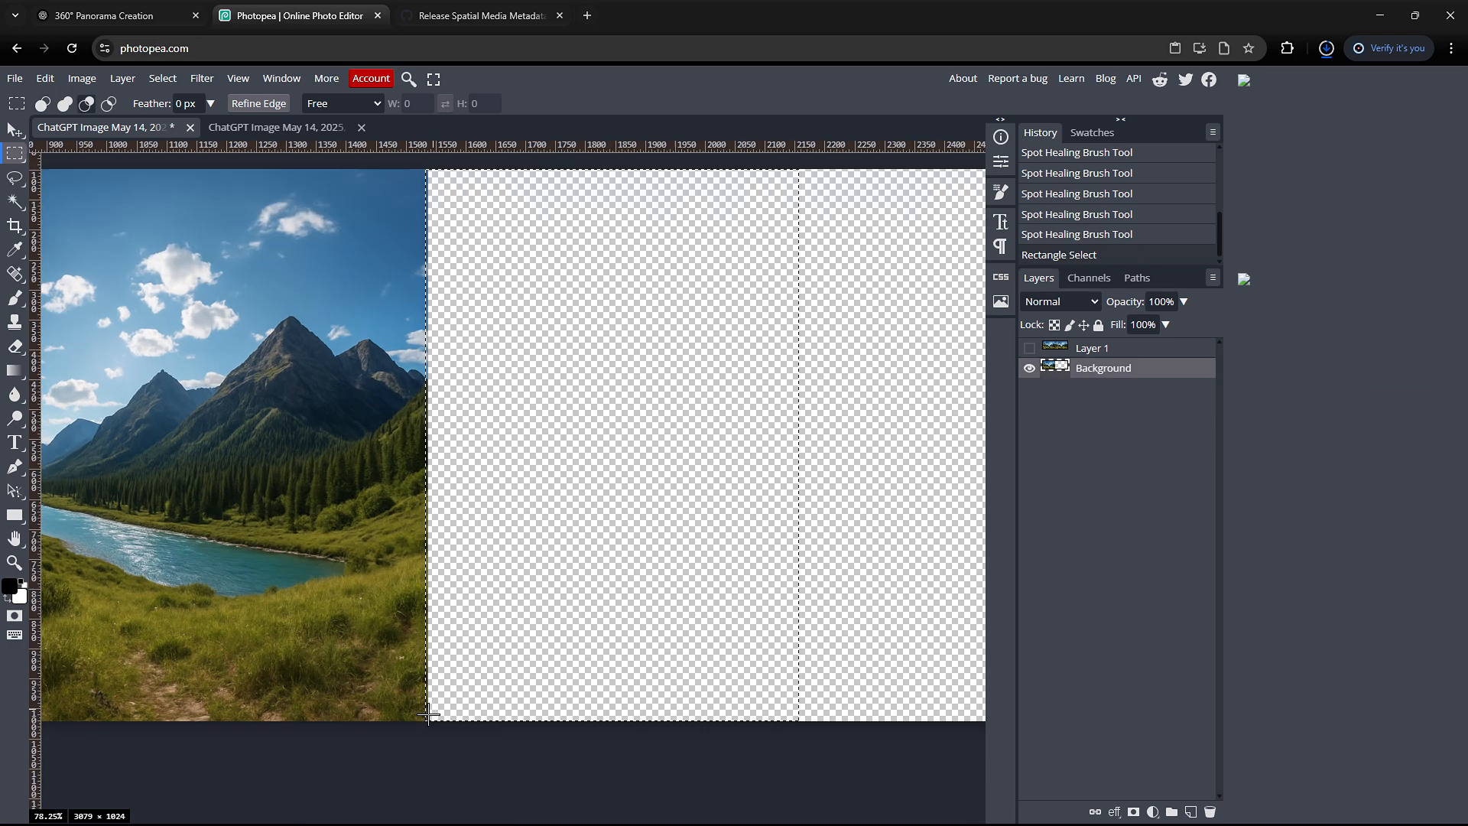
drag(444, 696, 436, 696)
scroll(436, 695, up, 15)
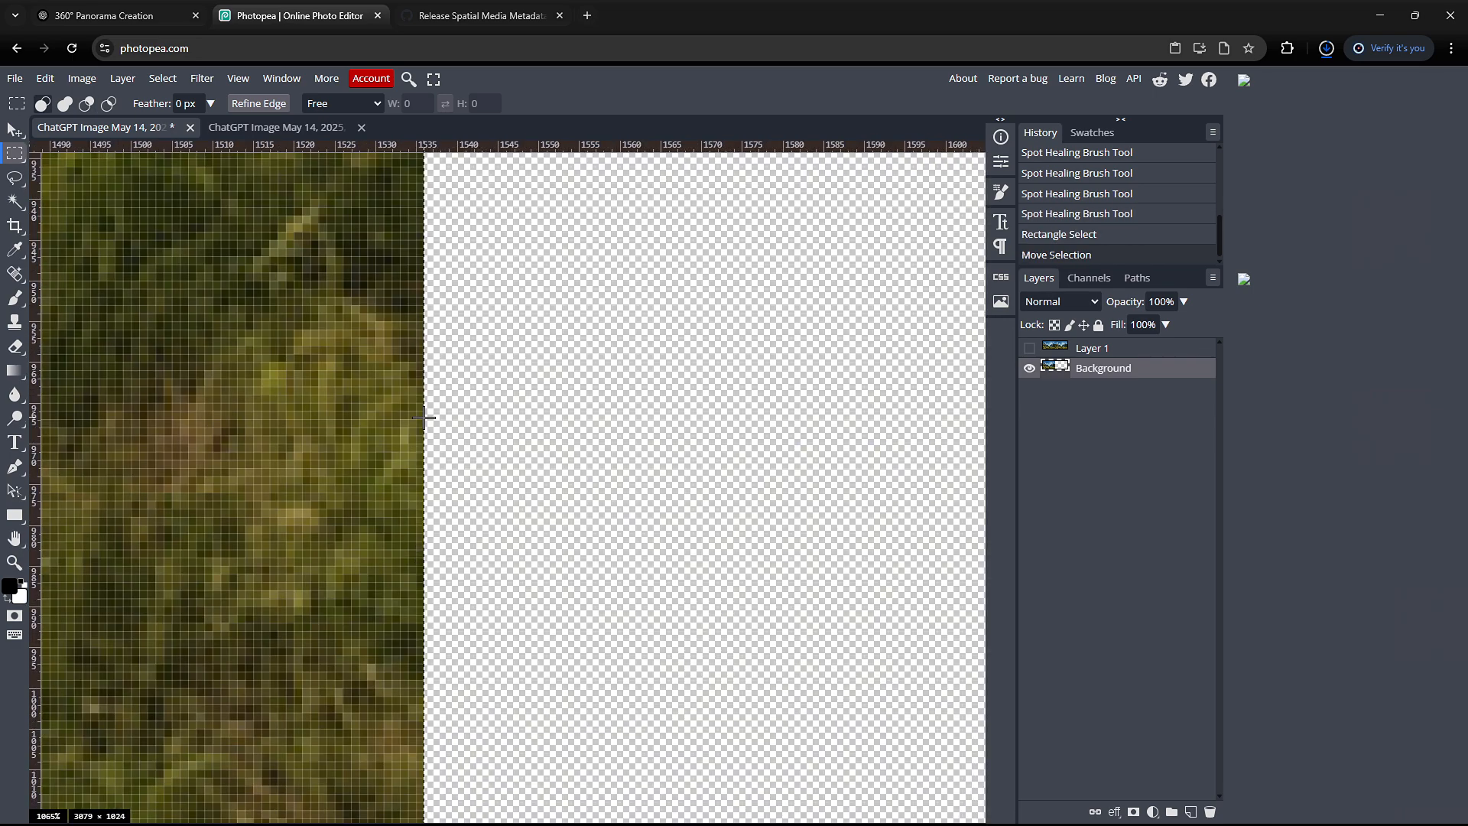
scroll(423, 492, down, 15)
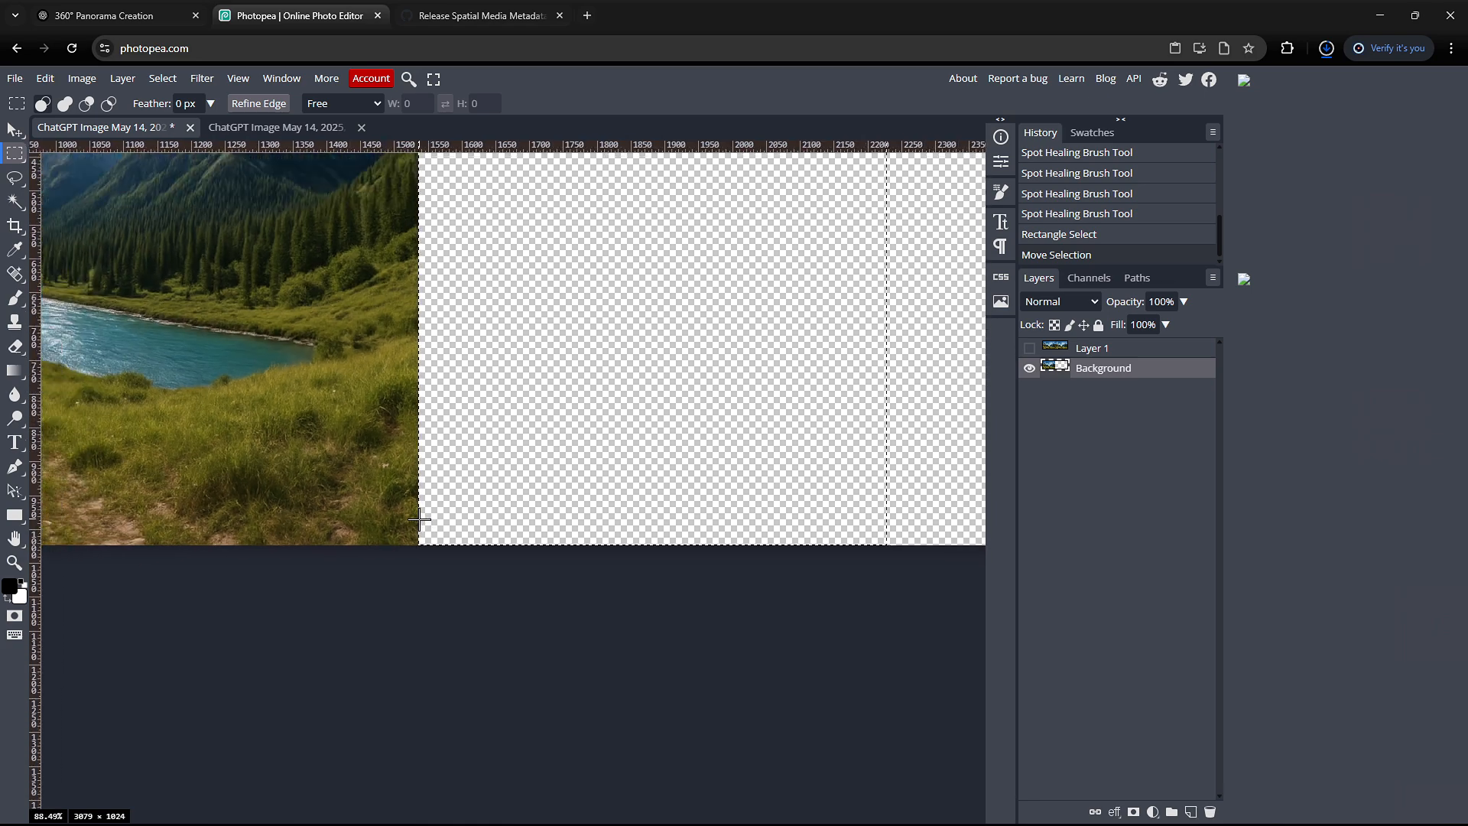
scroll(408, 521, down, 3)
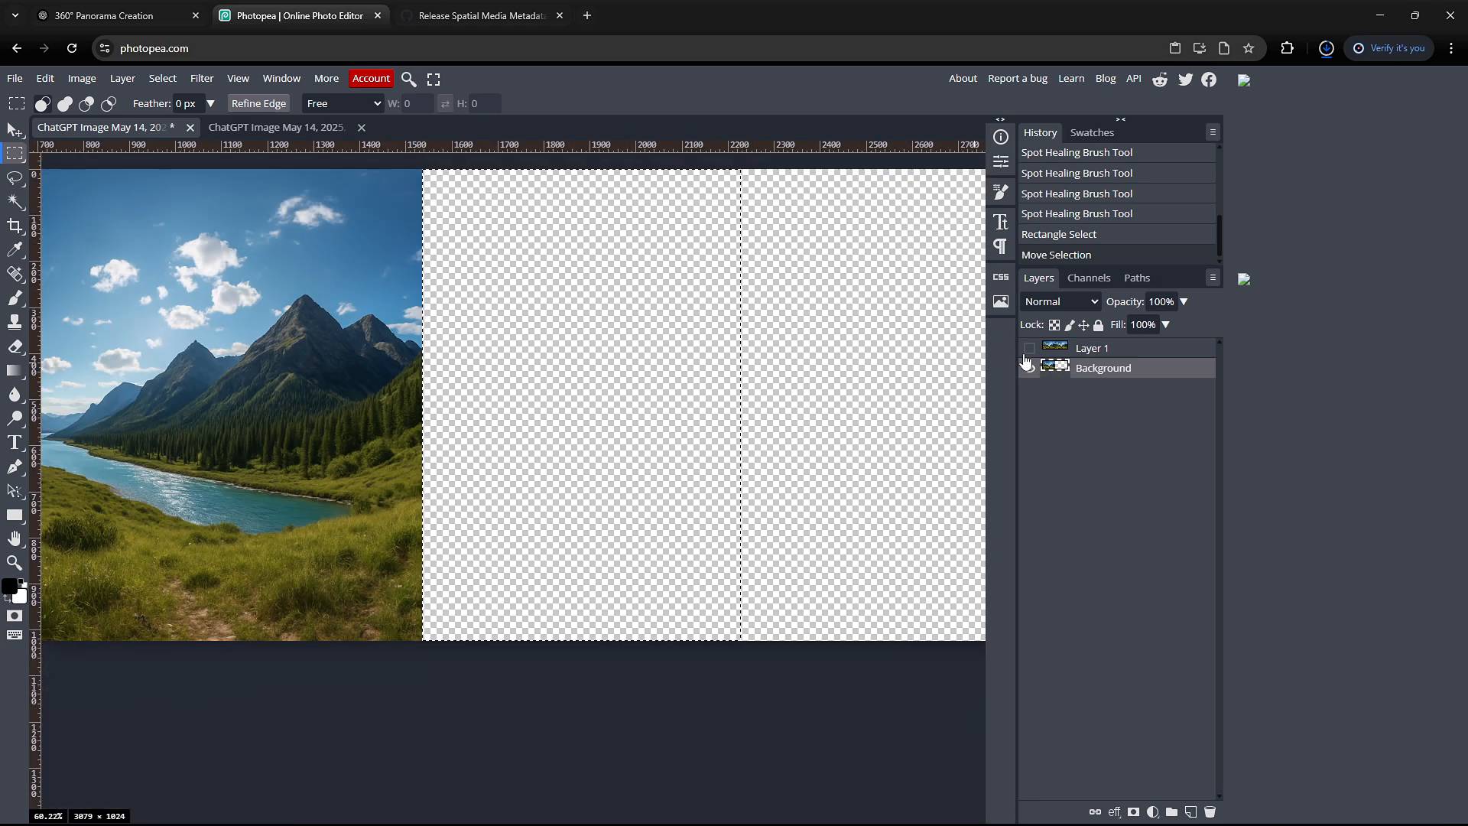
Step: Show Layer 1 again and copy its selected strip right of the seam onto a new layer
click(1029, 348)
click(1111, 350)
key(ctrl+c)
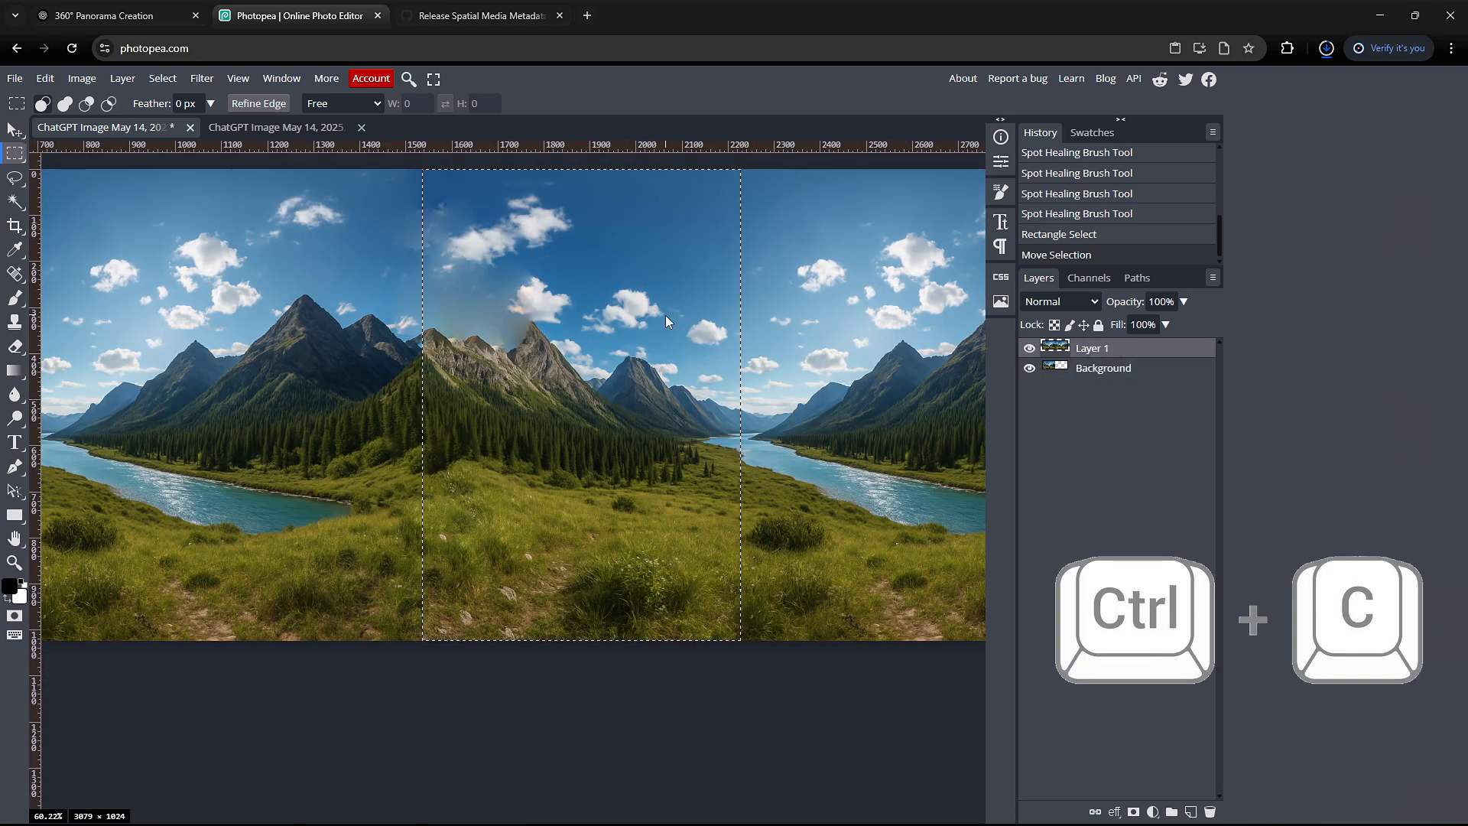
key(ctrl+v)
scroll(670, 374, right, 4)
scroll(642, 386, left, 11)
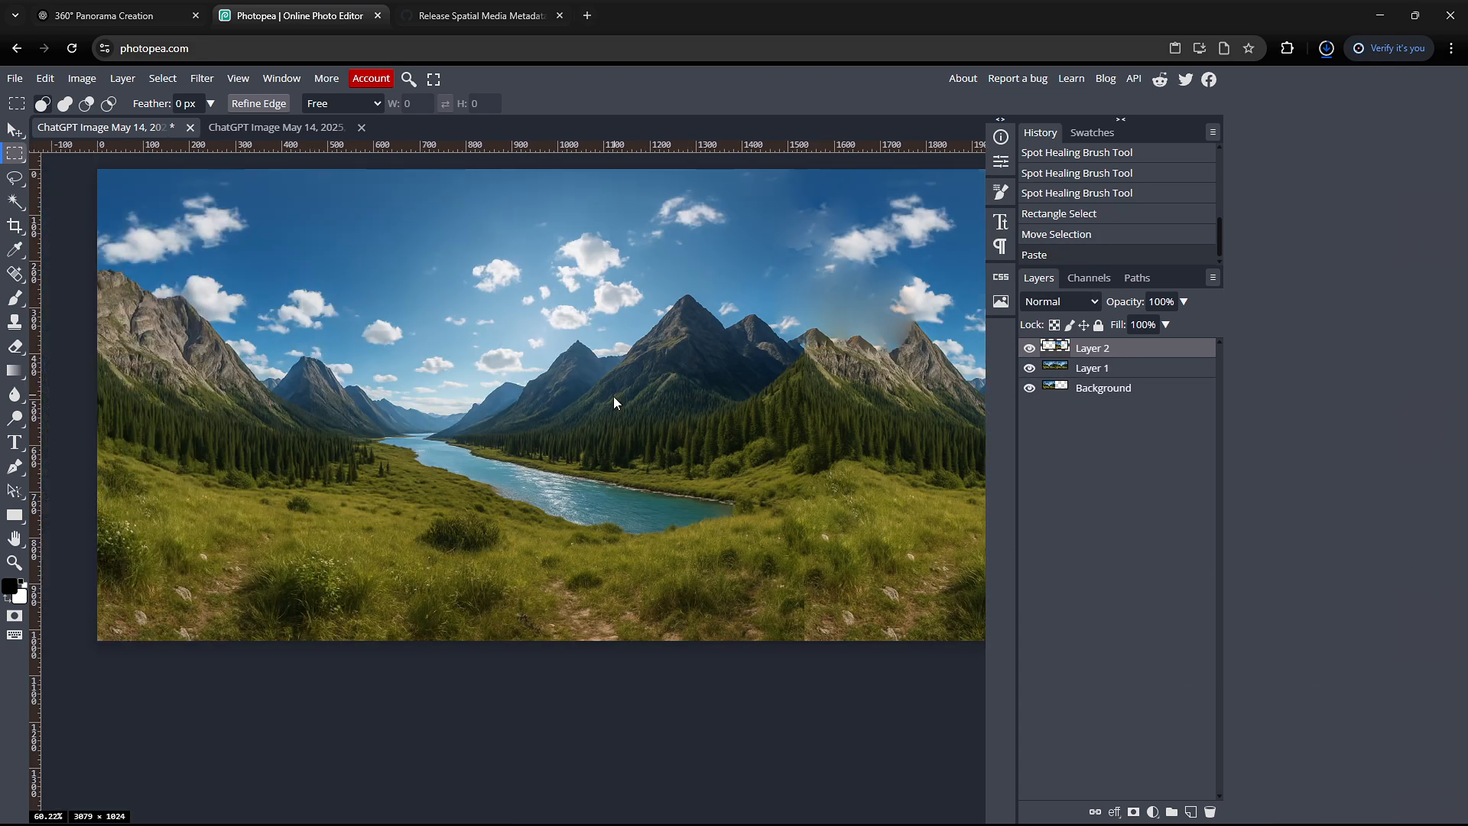
Step: Move the copied Layer 2 strip to the panorama's left end, aligned with the image's left edge
scroll(613, 396, up, 2)
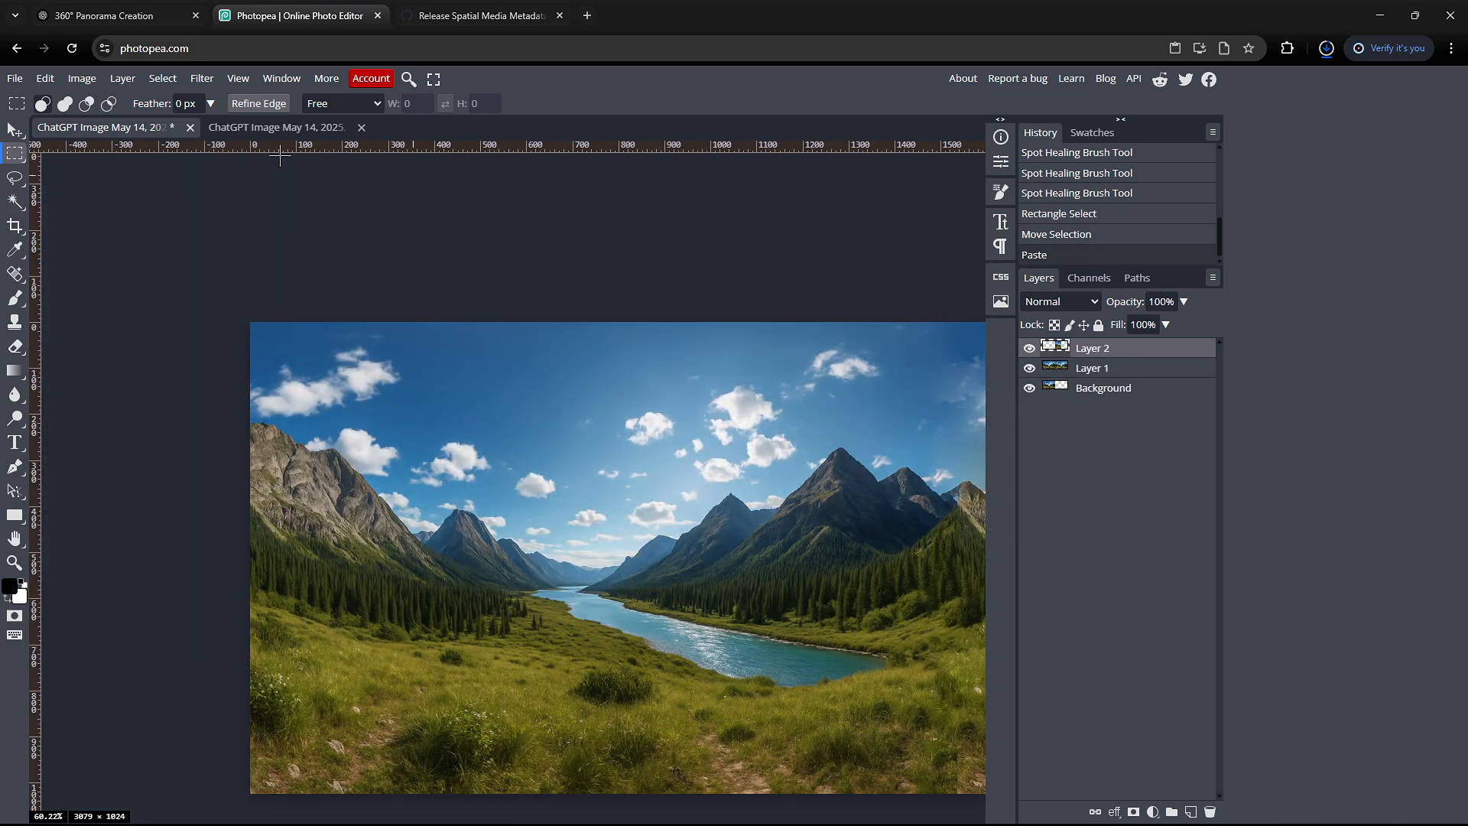
click(15, 131)
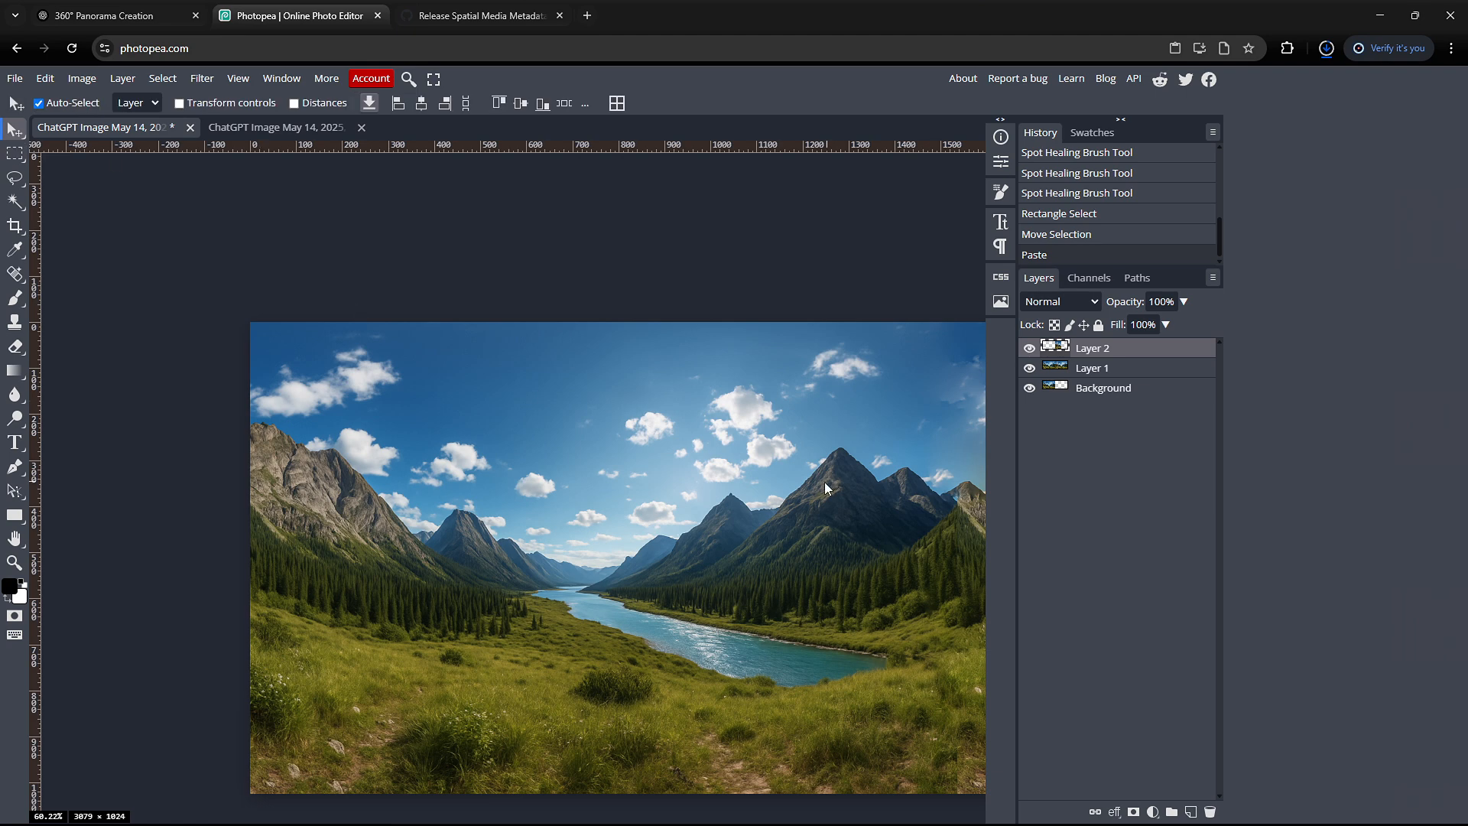
scroll(841, 478, down, 1)
scroll(840, 478, right, 2)
drag(888, 474, 185, 470)
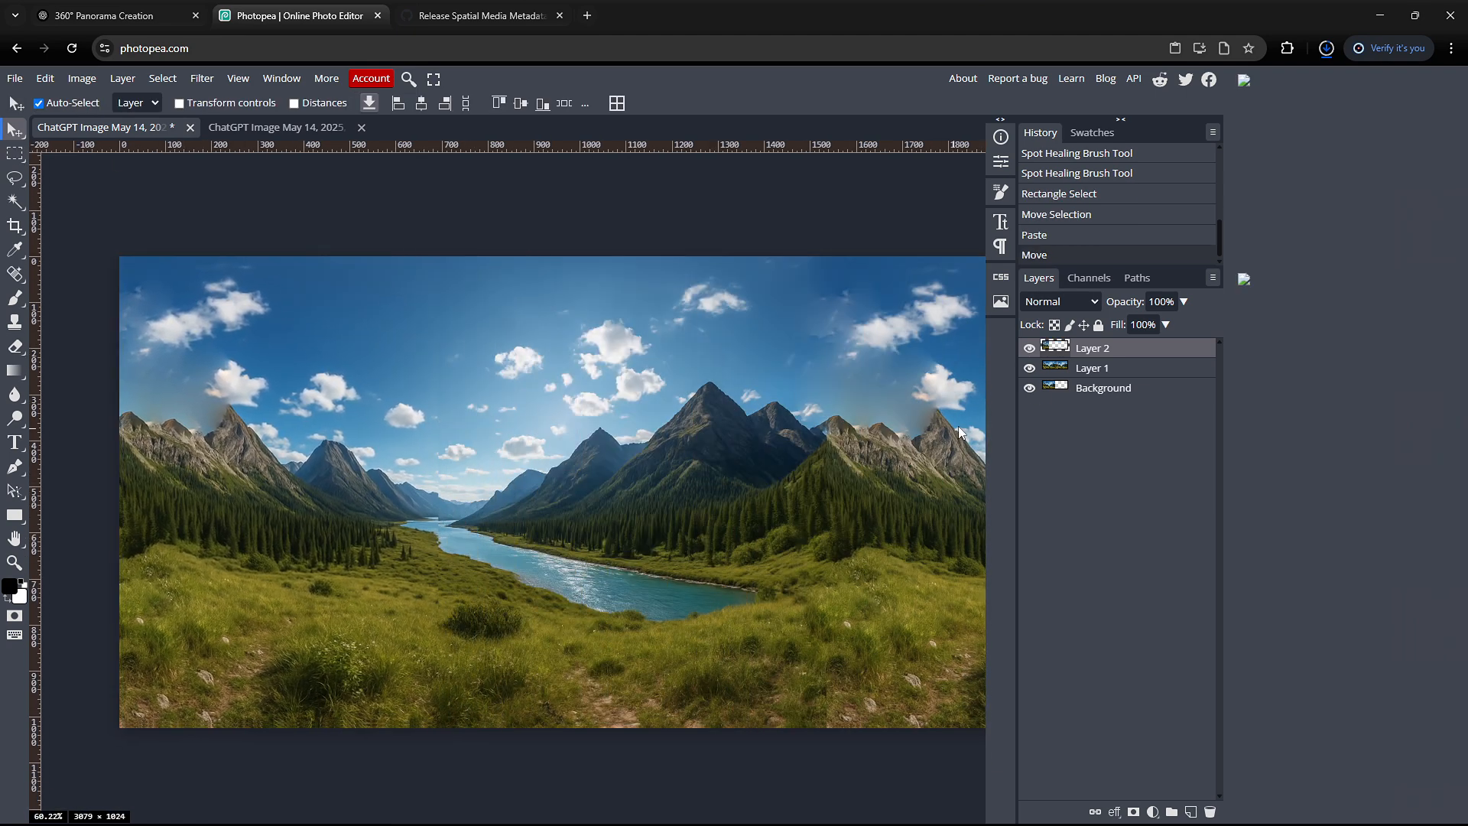
Step: Hide Layer 2 and Layer 1 so only the Background is displayed, with the Rectangle Select tool active
click(1029, 348)
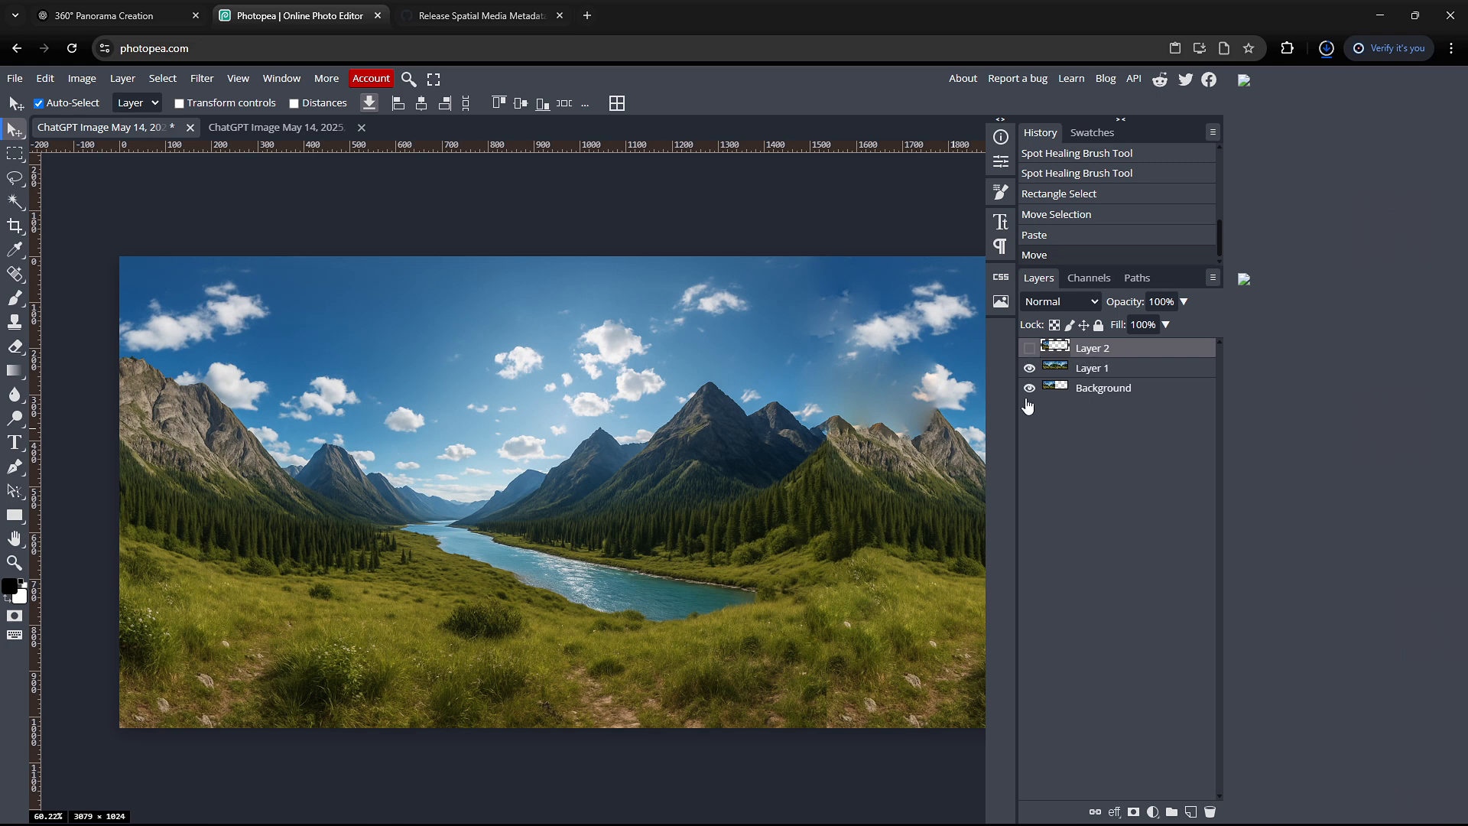
click(1029, 367)
scroll(760, 455, right, 3)
scroll(760, 455, down, 1)
key(m)
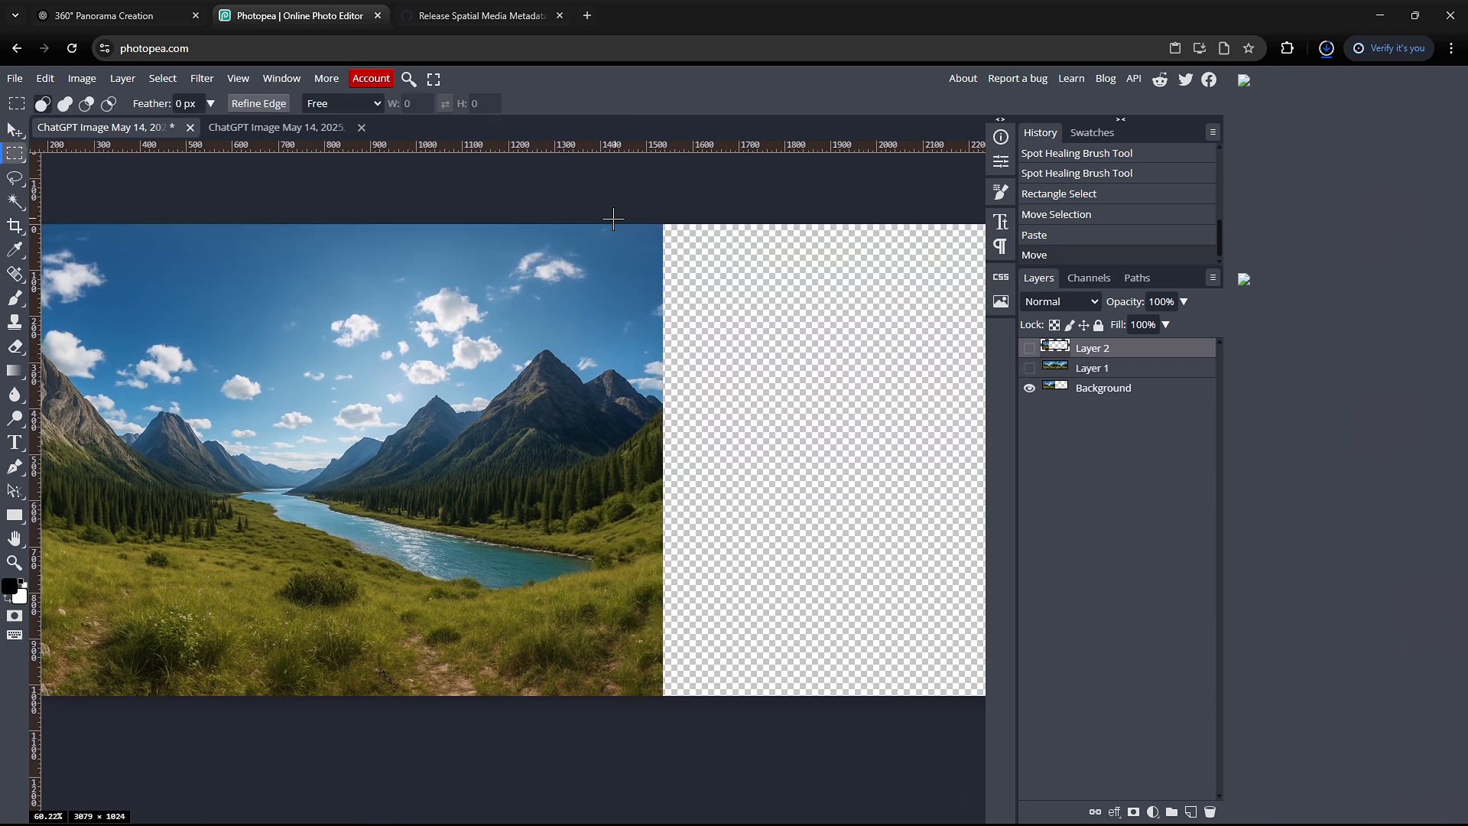
drag(664, 221, 395, 727)
scroll(668, 690, up, 6)
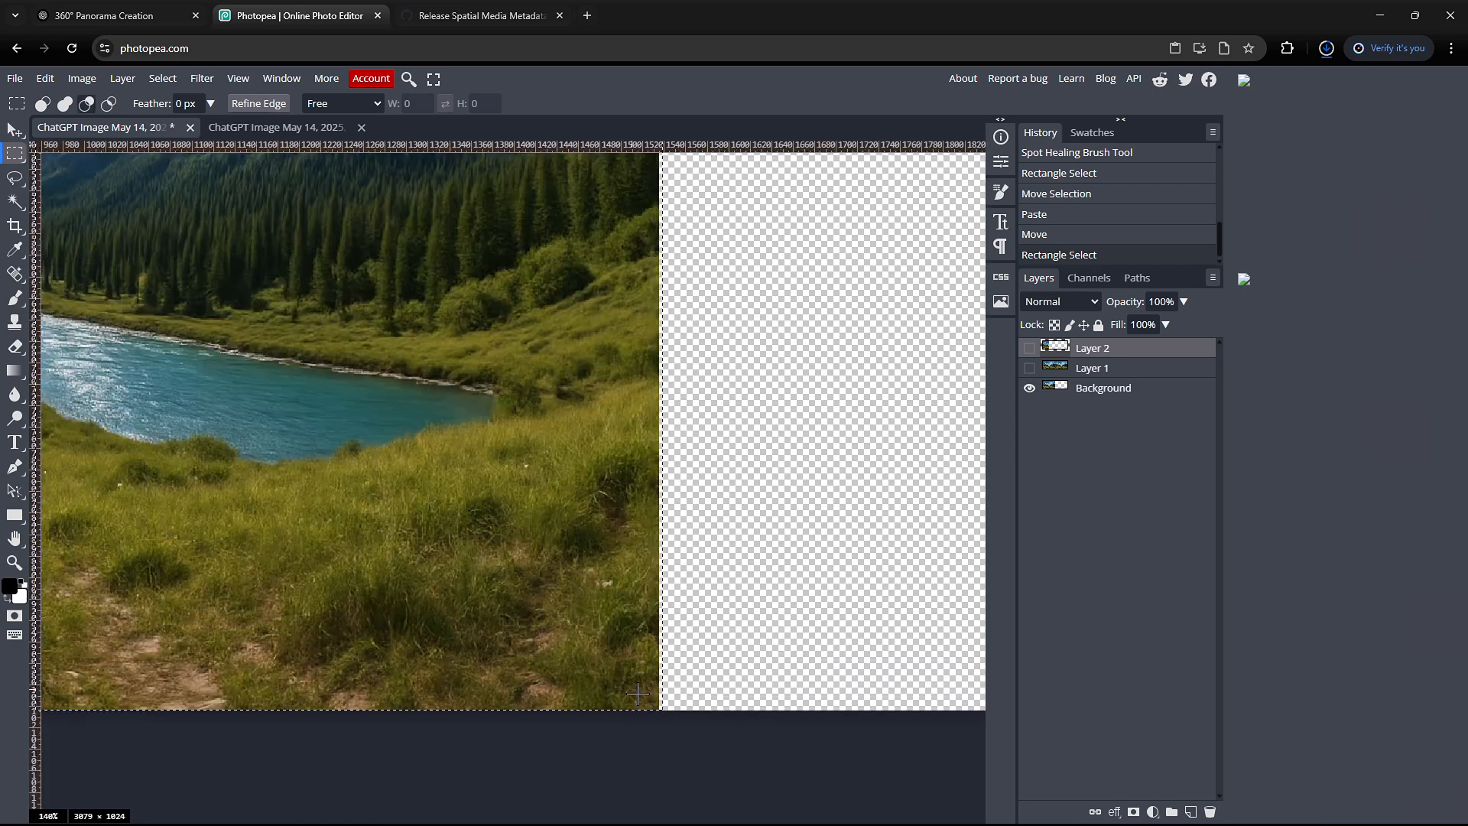
key(ctrl+d)
Step: Select a full-height strip about 385 px wide at the right end of the Background panorama, ending exactly at its right edge
scroll(614, 673, down, 6)
scroll(618, 686, up, 8)
drag(368, 253, 579, 685)
scroll(589, 665, down, 2)
scroll(557, 594, up, 15)
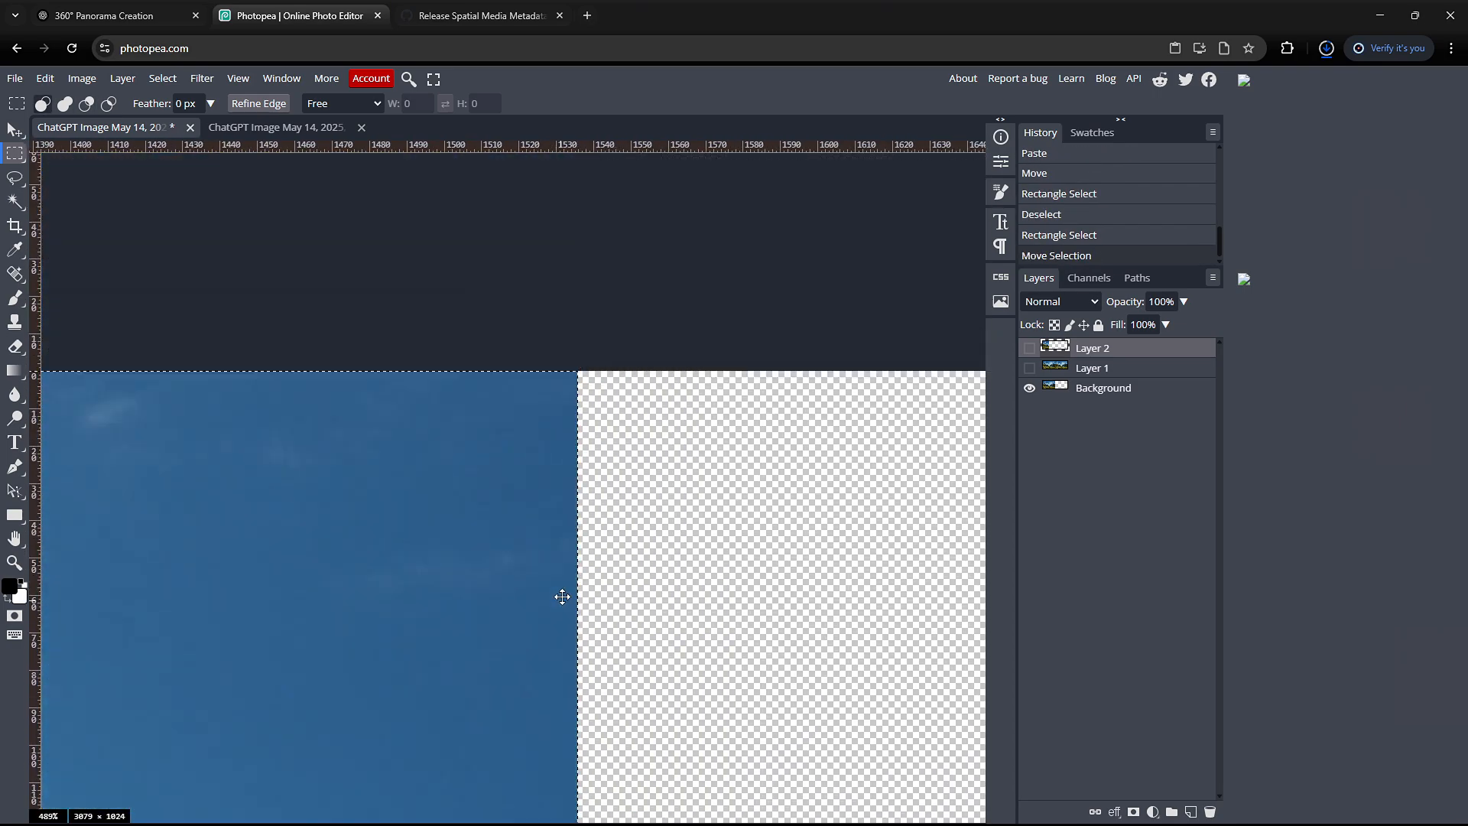
scroll(556, 416, down, 1)
scroll(565, 483, down, 8)
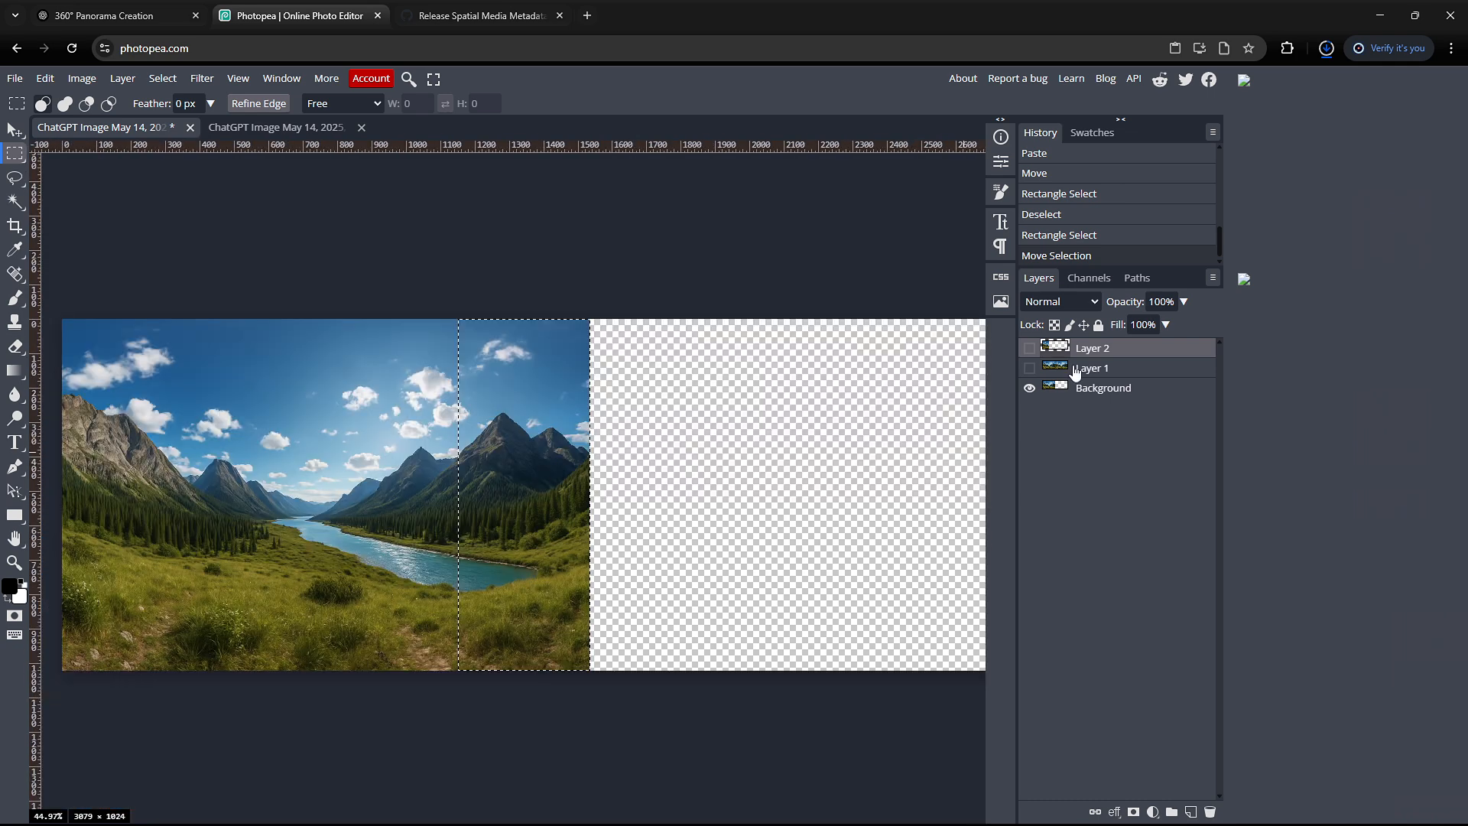
Step: Show Layer 1 and copy its selected strip left of the seam onto a new layer
click(1074, 371)
click(1031, 370)
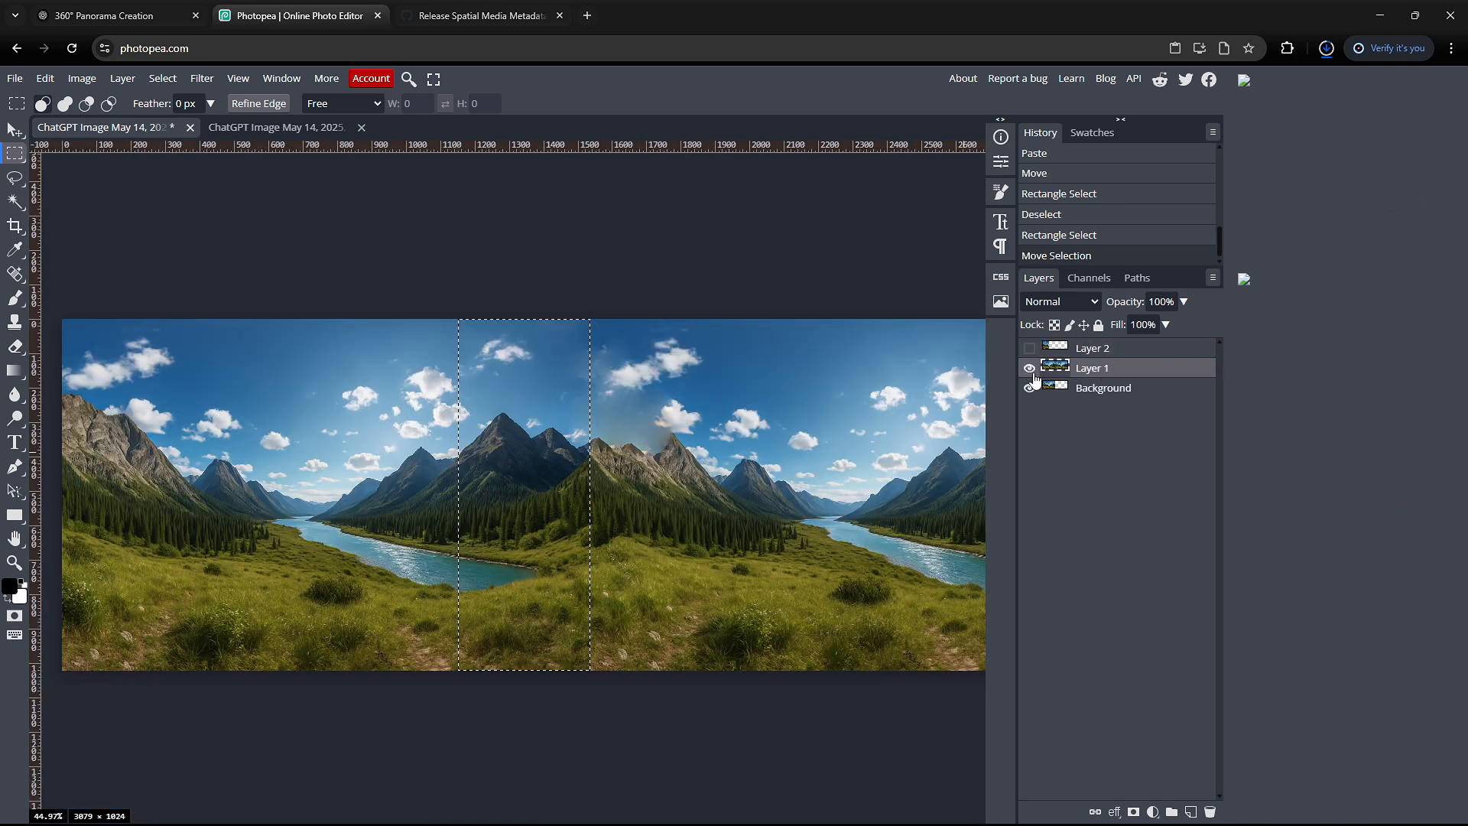
key(ctrl+c)
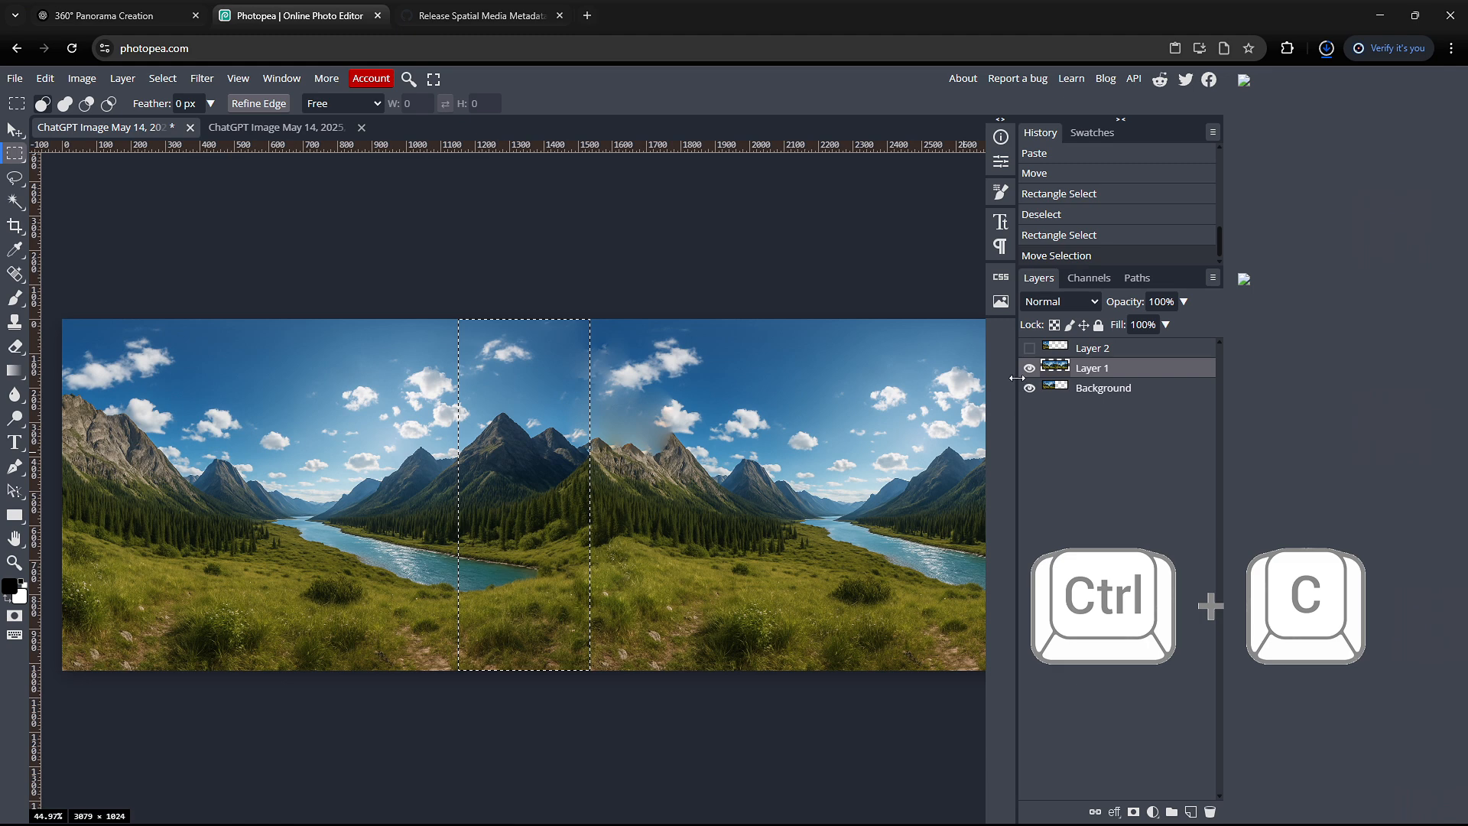
key(ctrl+v)
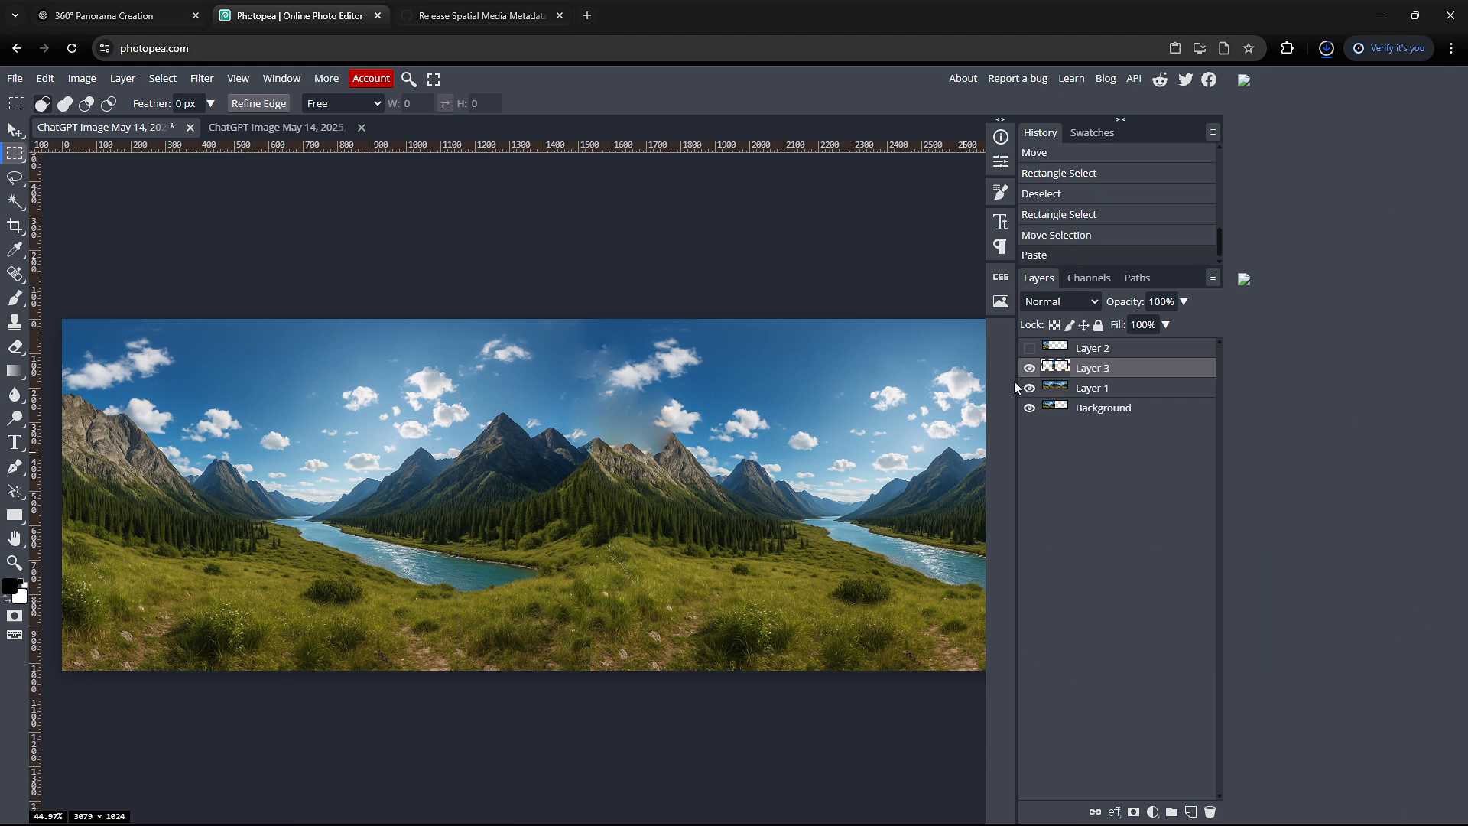
Step: Show Layer 2 and merge Layer 2, Layer 3 and Background into one layer, leaving Layer 1 out
click(1030, 348)
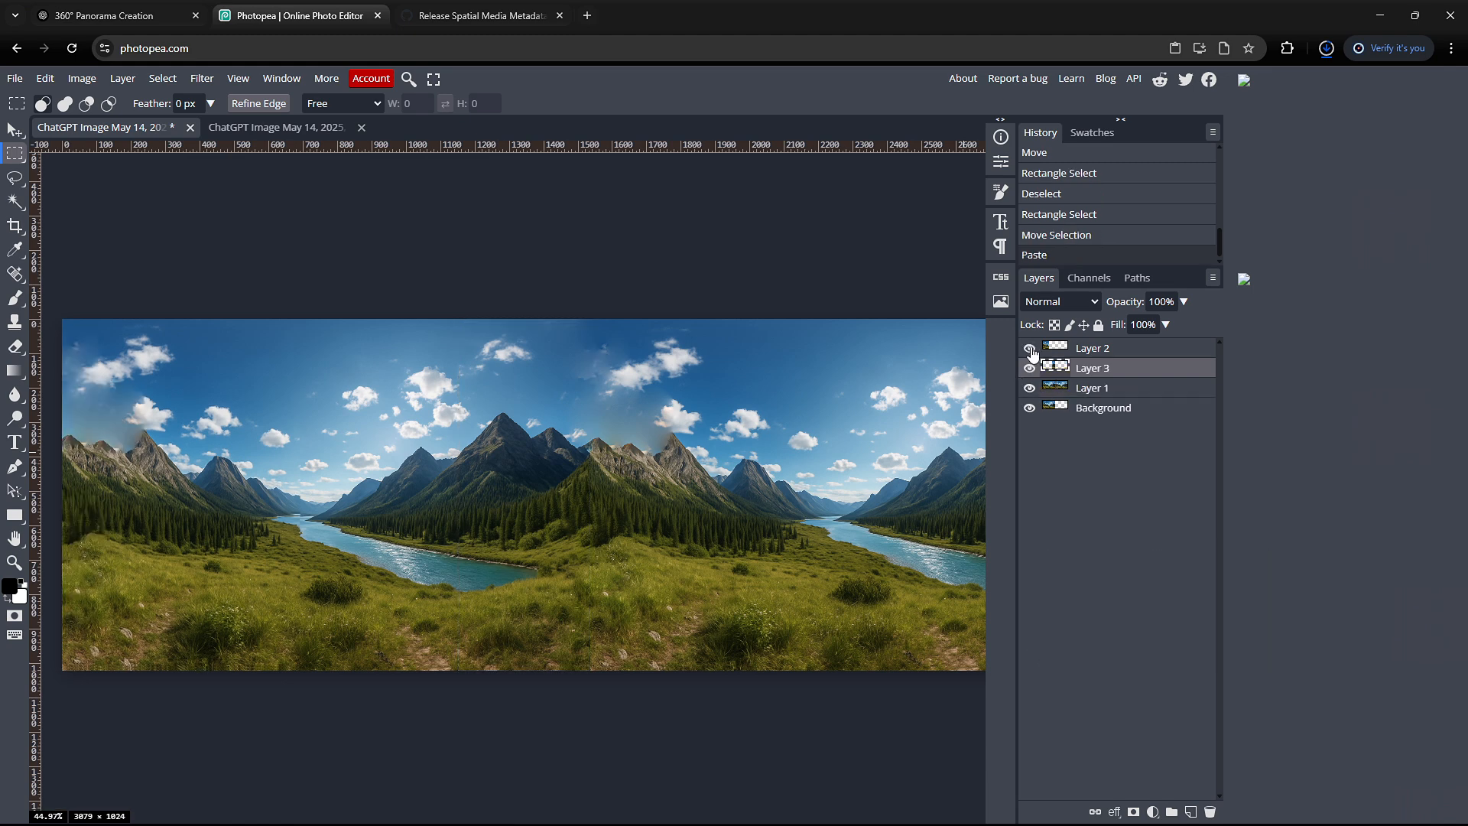
click(1116, 352)
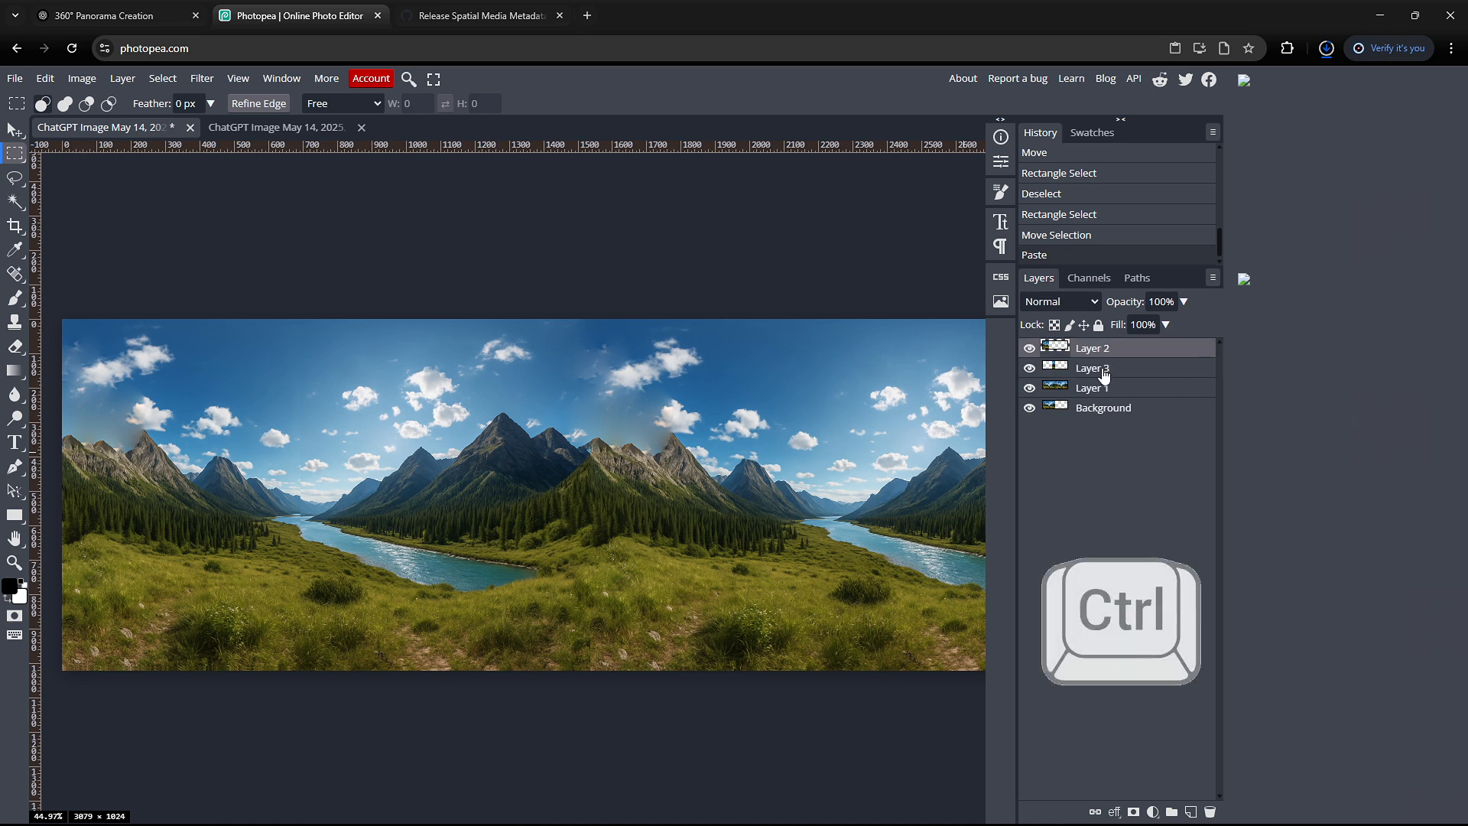
ctrl+click(1117, 374)
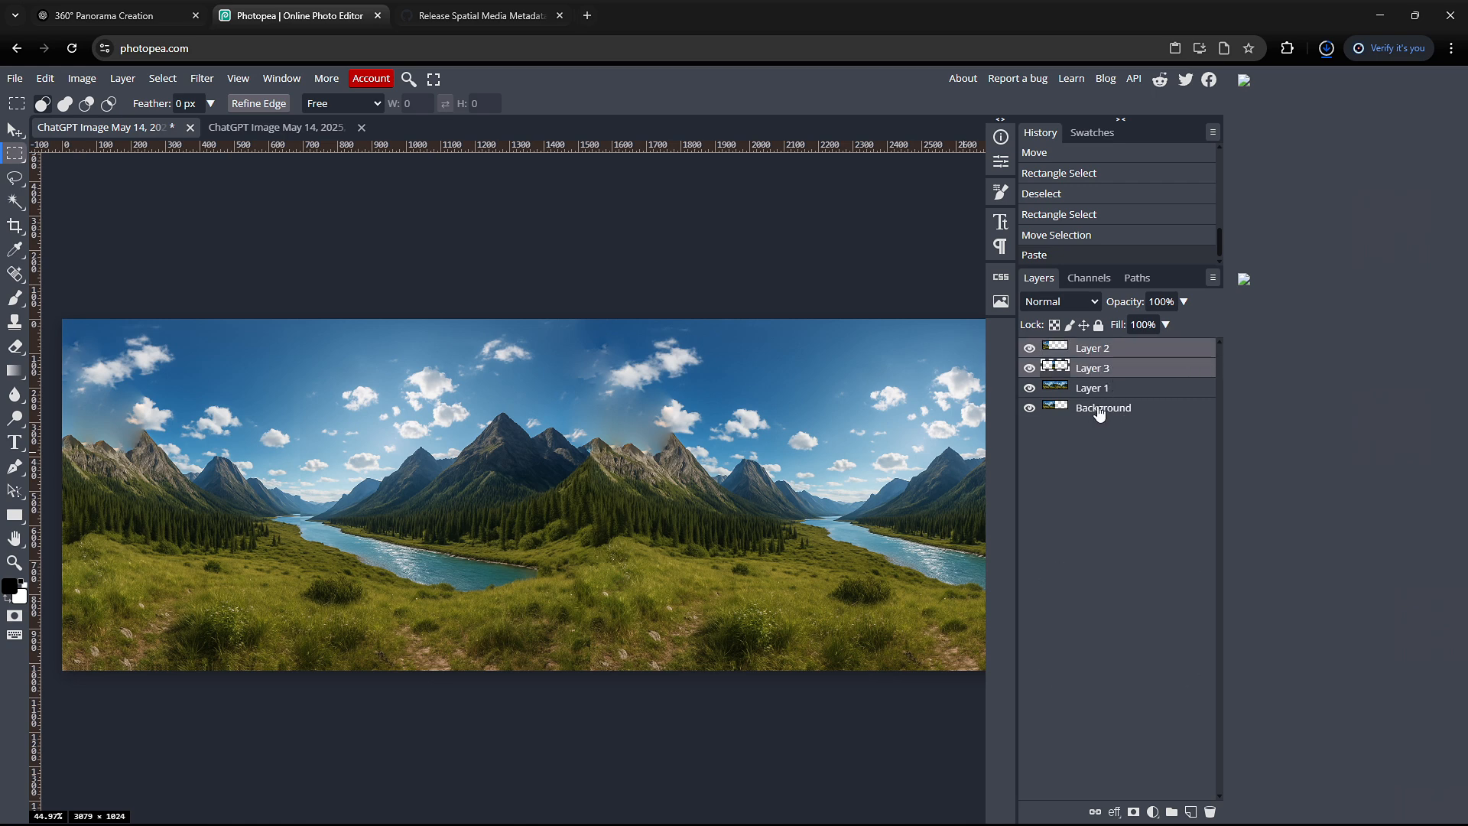
ctrl+click(1113, 413)
right_click(1113, 414)
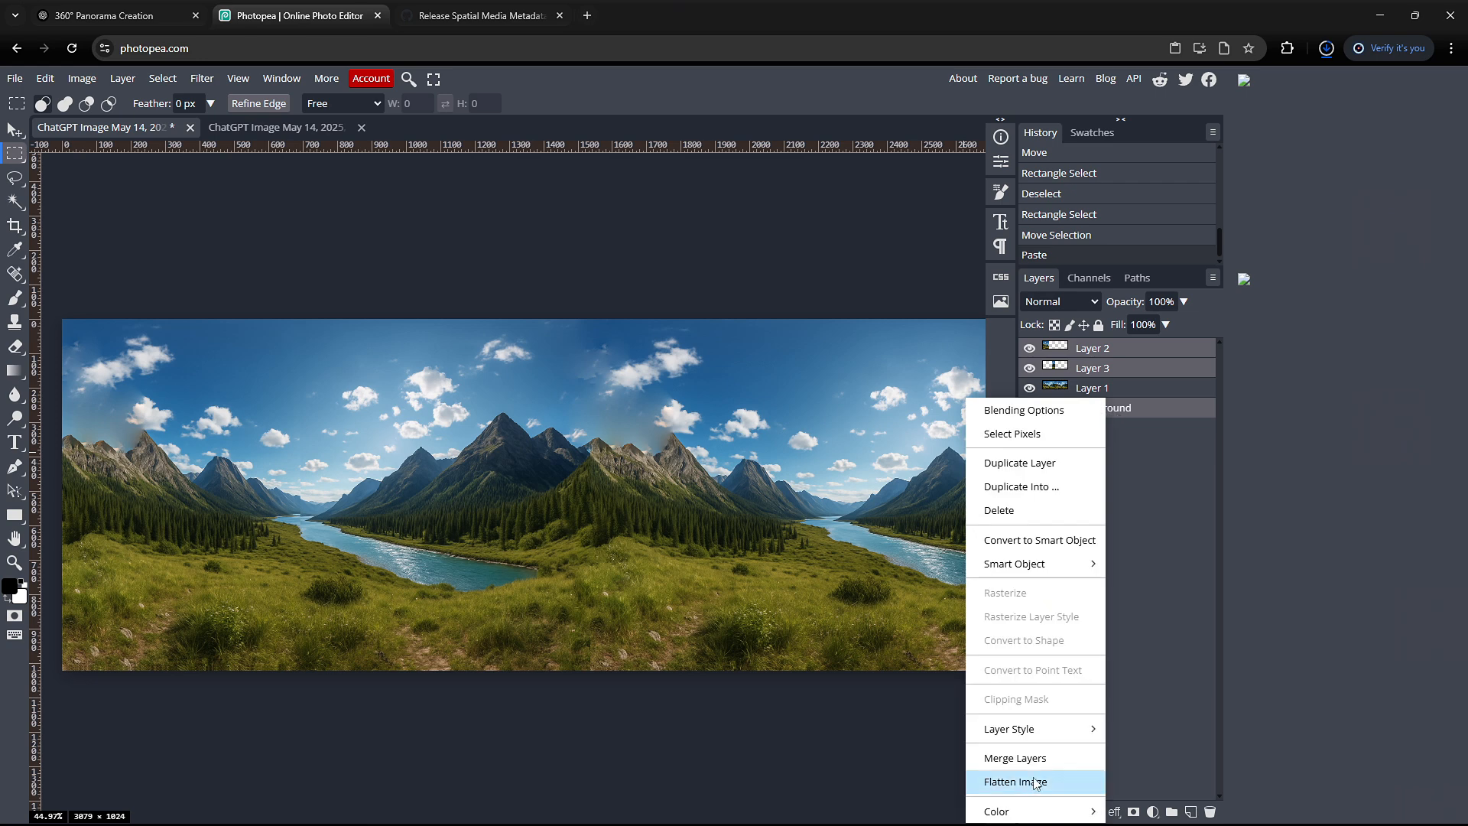
click(1015, 758)
Step: Delete Layer 1, keeping only the merged panorama layer
click(1115, 375)
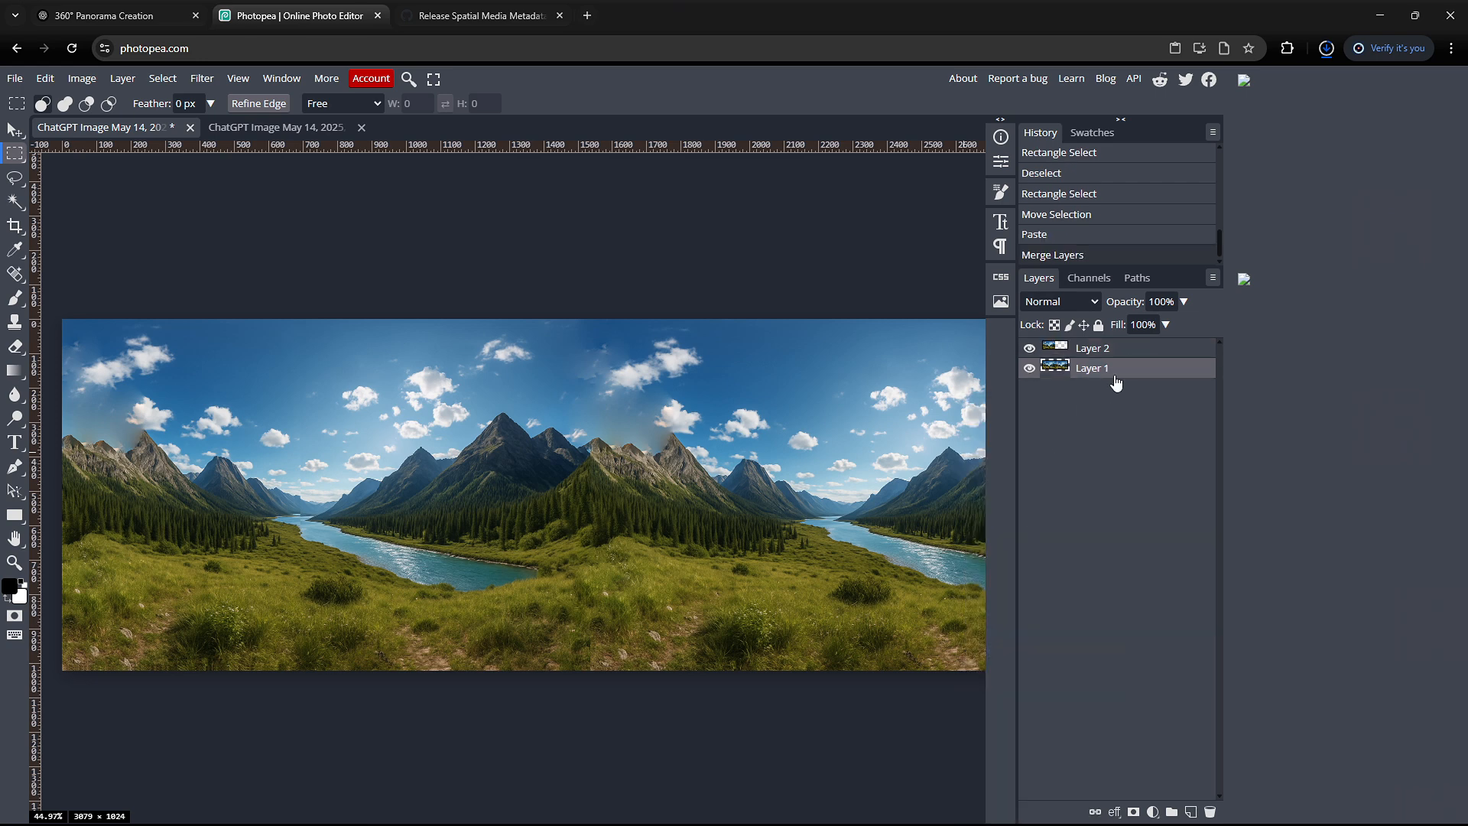
key(Delete)
scroll(410, 527, left, 3)
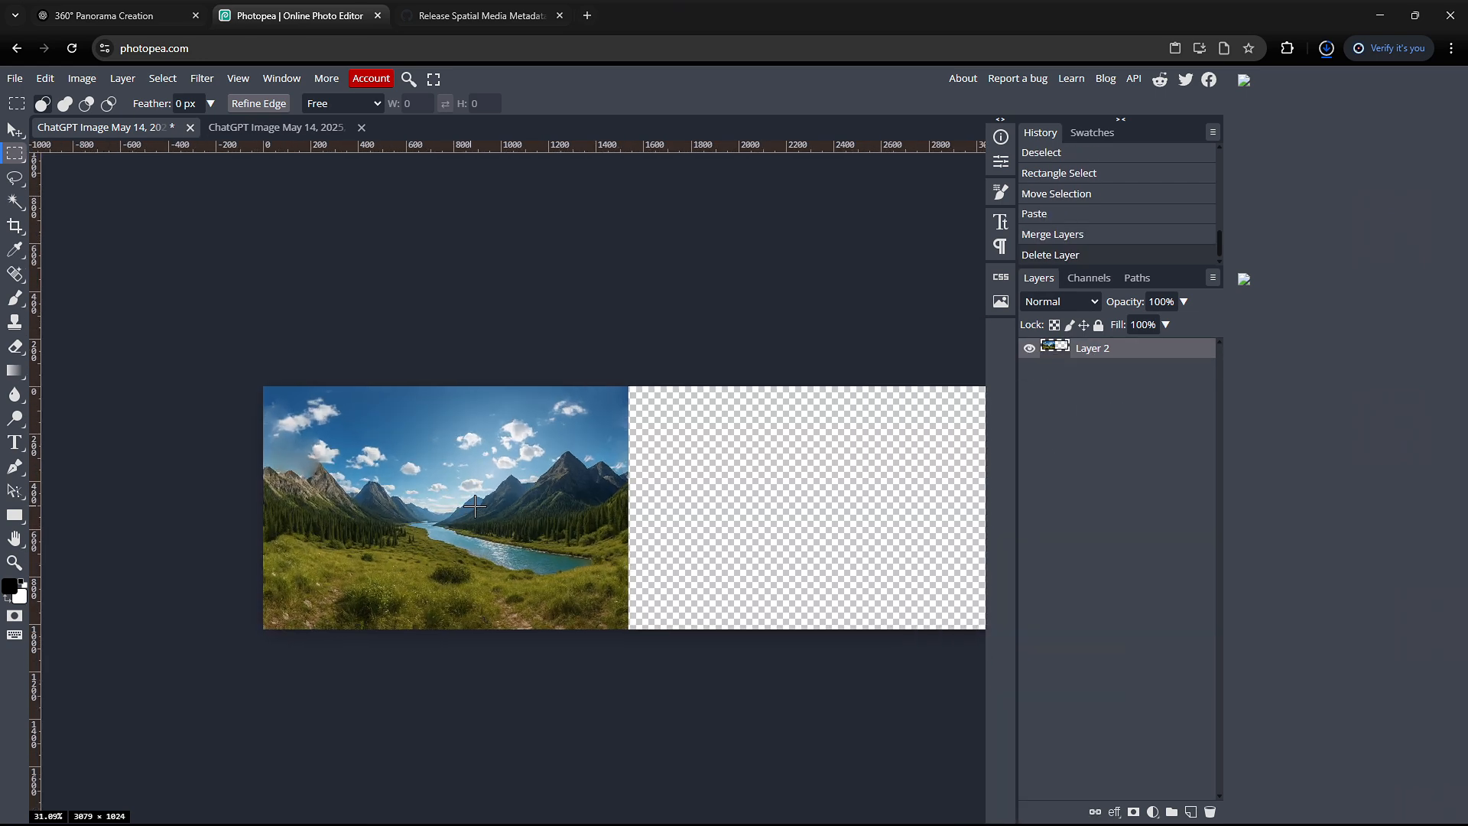
Step: Crop away the transparent area right of the panorama, giving a 1536 × 1024 px canvas
click(19, 233)
scroll(847, 587, down, 2)
scroll(645, 497, up, 5)
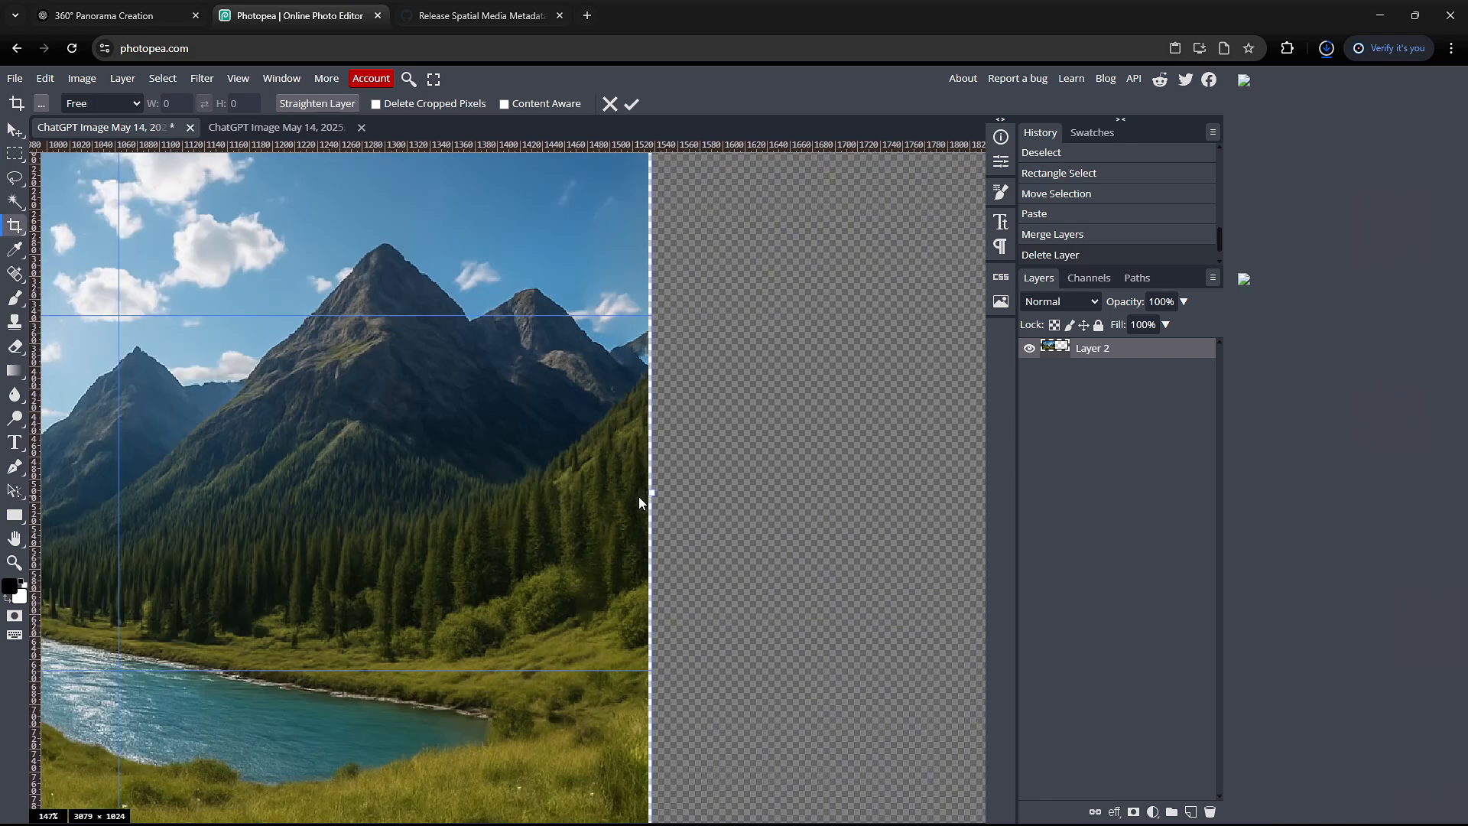
scroll(640, 495, up, 2)
drag(649, 484, 639, 487)
scroll(627, 495, down, 7)
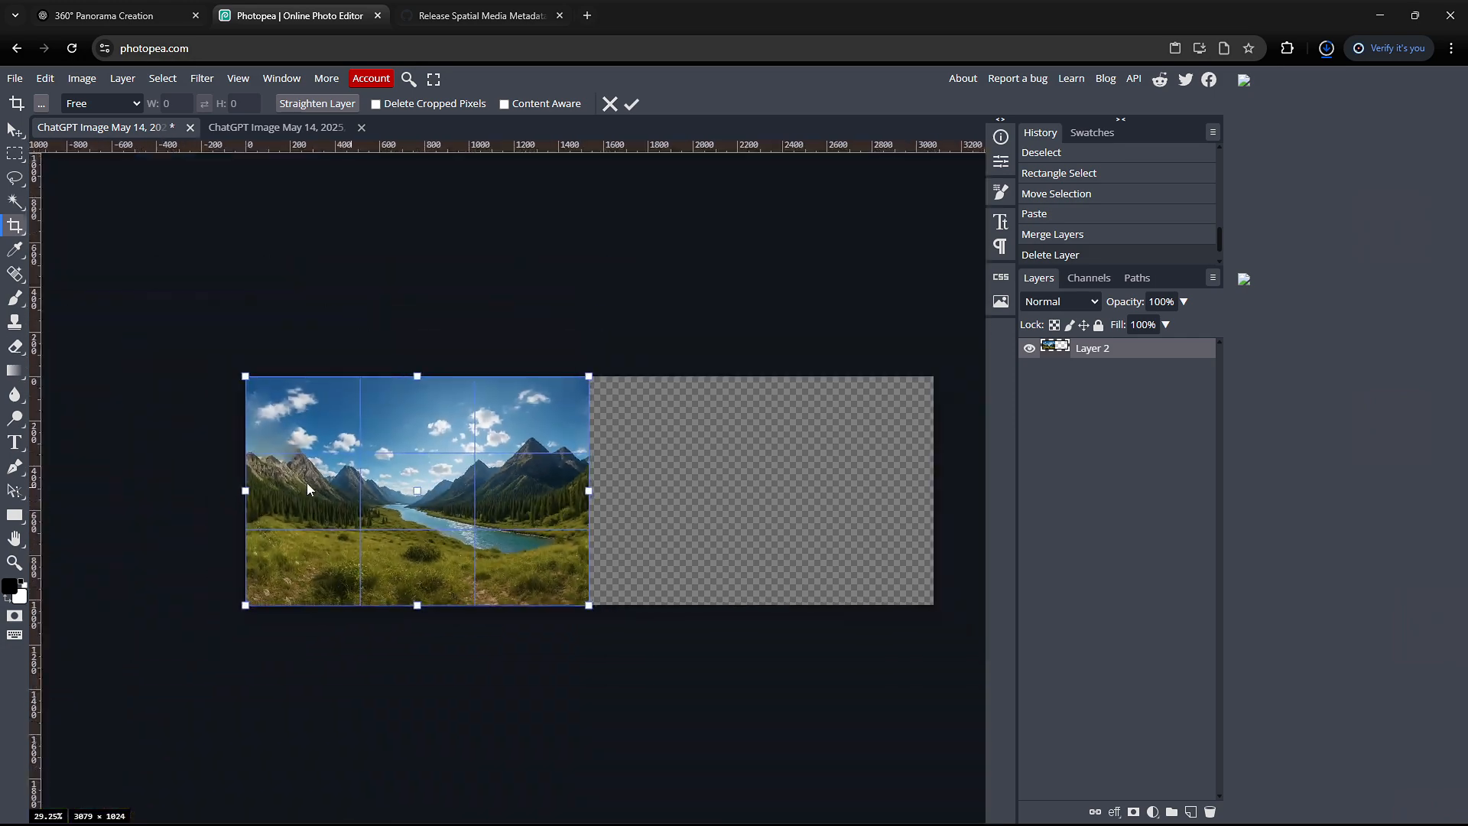
click(630, 105)
Step: Export the cropped panorama as a PNG file and save it
click(14, 78)
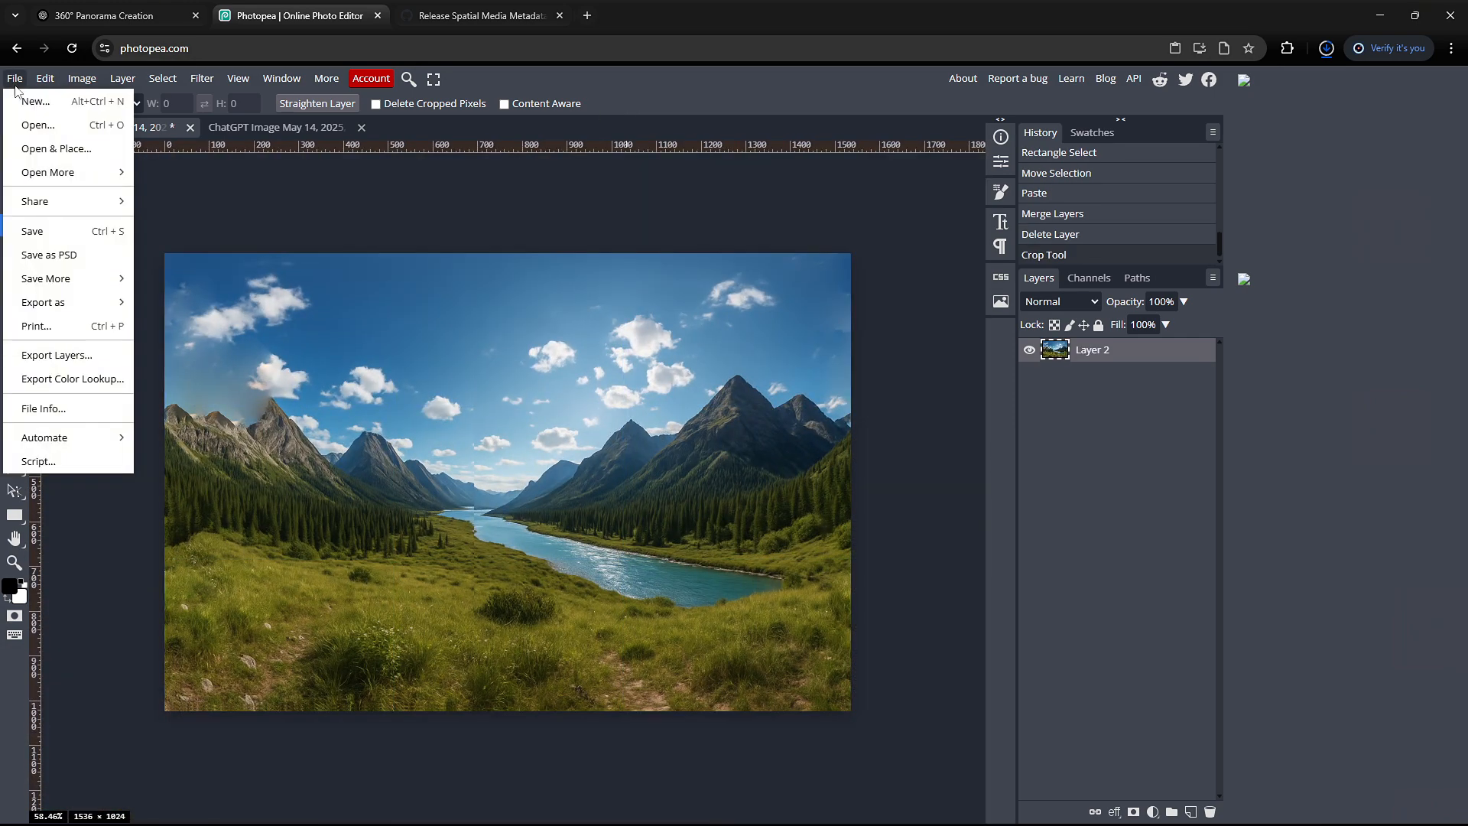
mouse_move(74, 304)
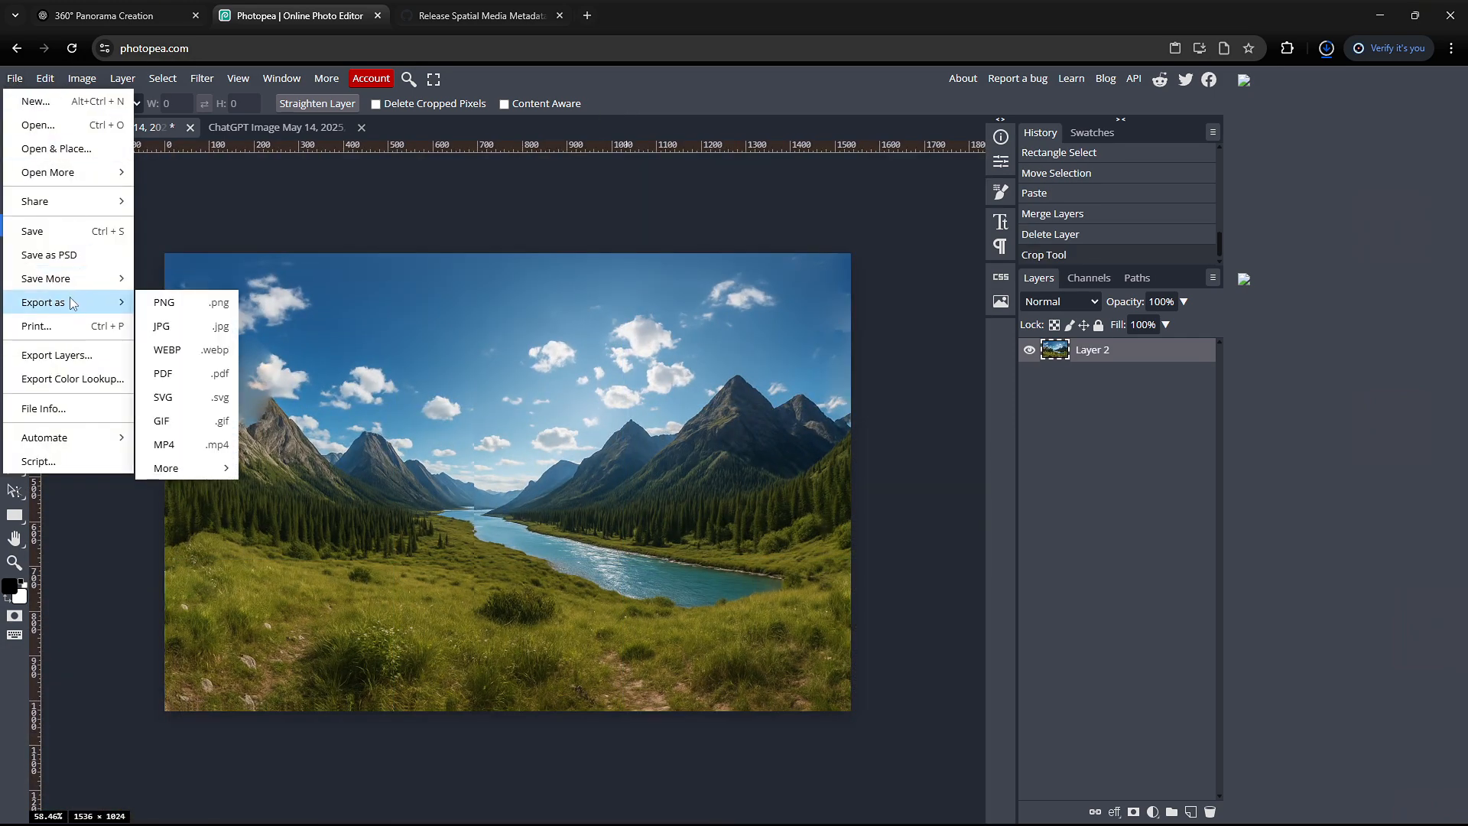
click(186, 314)
click(580, 402)
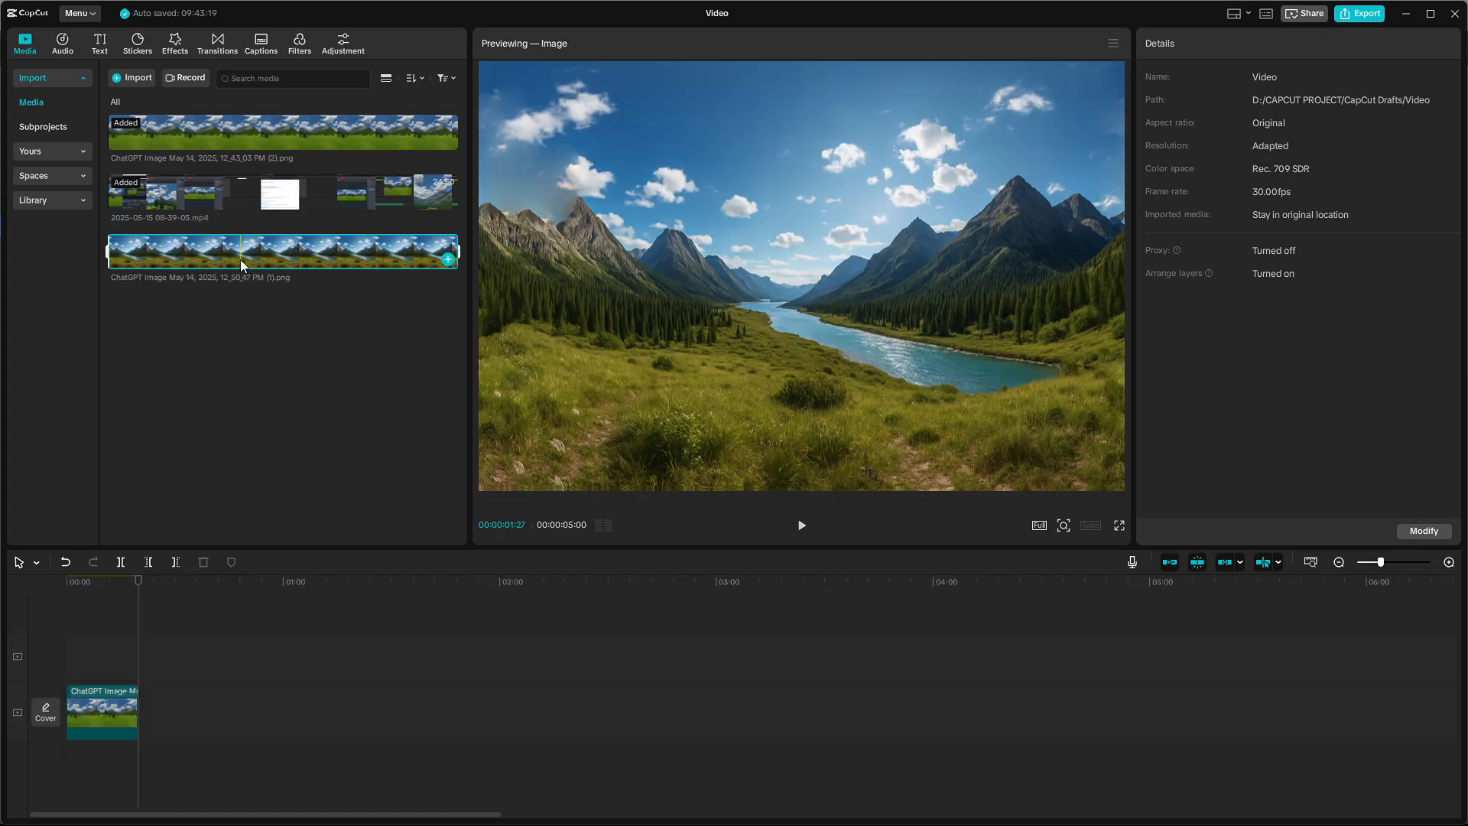
Step: In CapCut, place the new panorama image after the first timeline clip and shorten it to about 15 seconds
drag(241, 265, 428, 711)
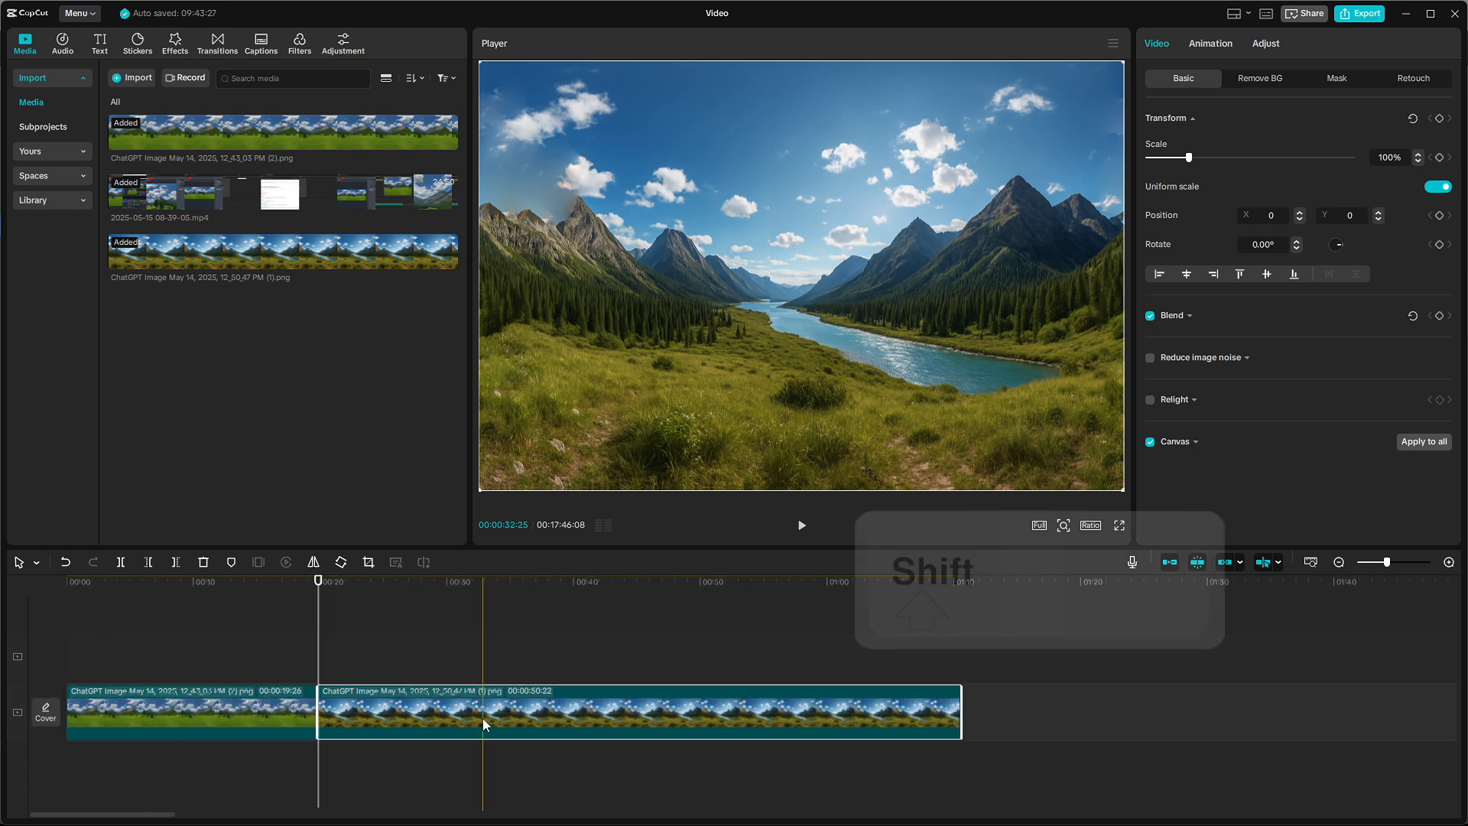
key(shift+x)
drag(357, 586, 572, 659)
drag(958, 718, 459, 728)
Step: Limit the timeline range to the shortened second panorama clip
key(shift+x)
click(382, 667)
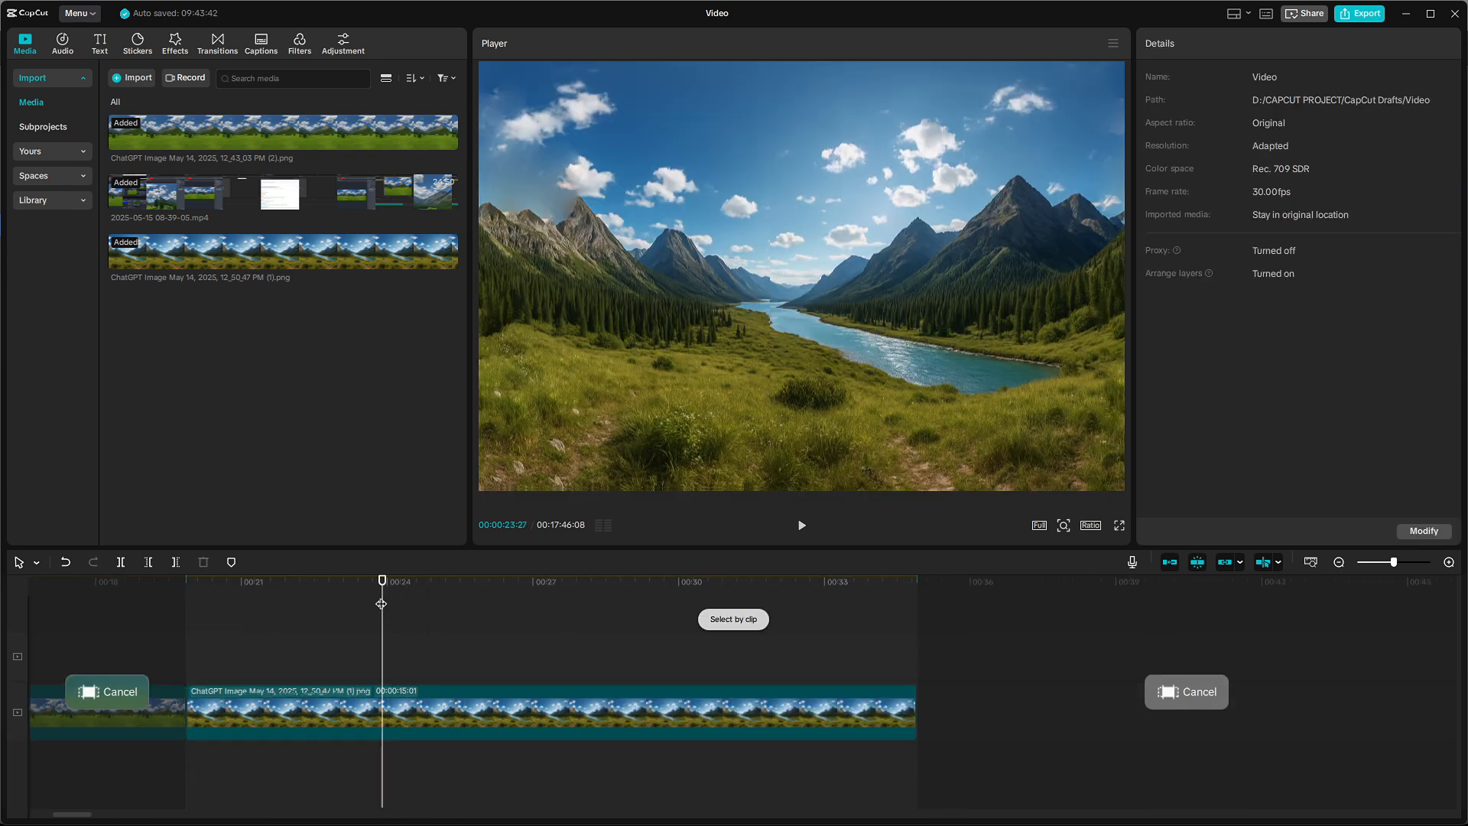
click(401, 714)
Step: Export the selected range at 4K resolution with a custom bit rate of 50000 Kbps
click(1365, 16)
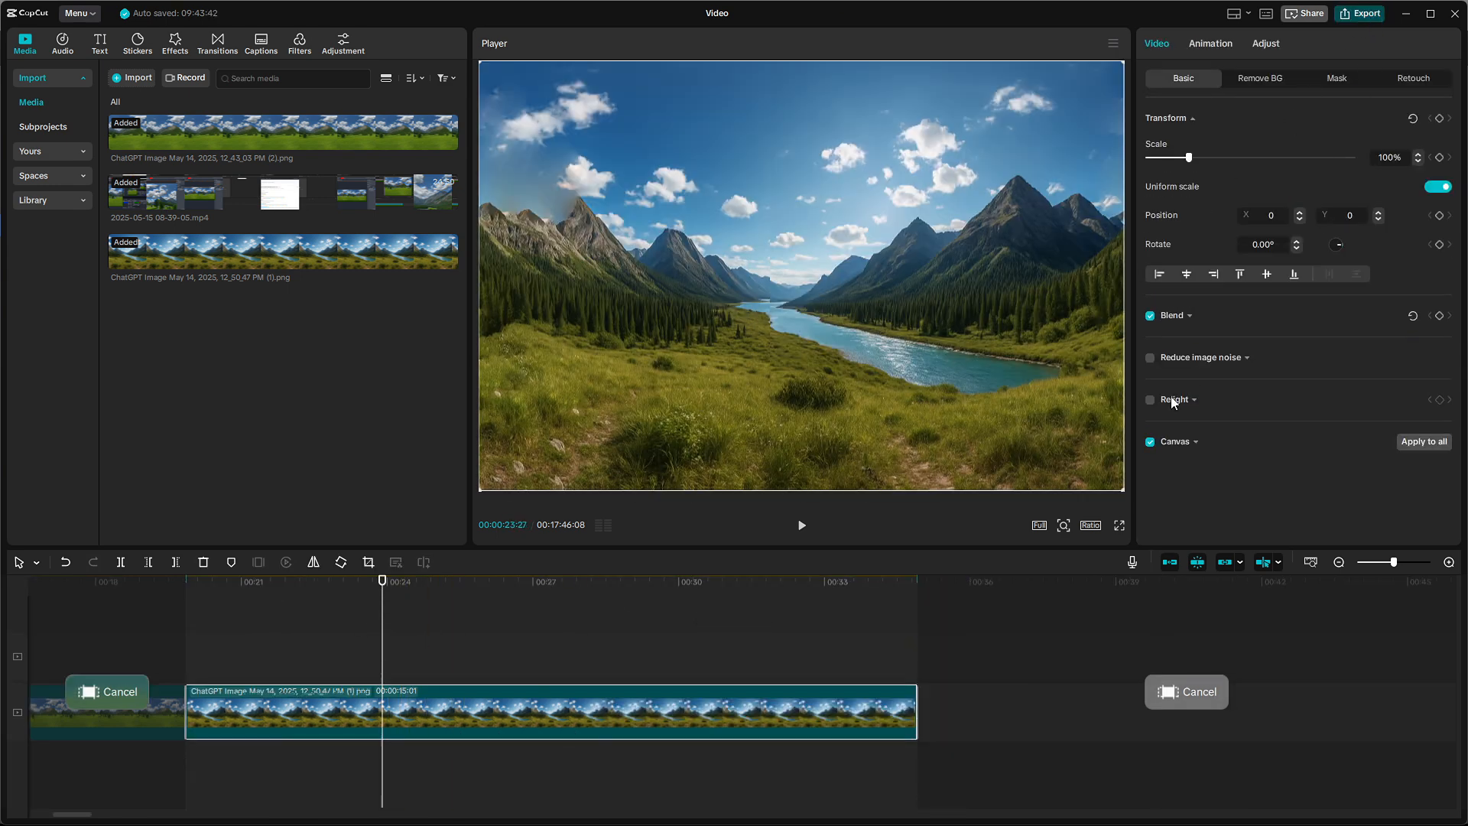
click(846, 308)
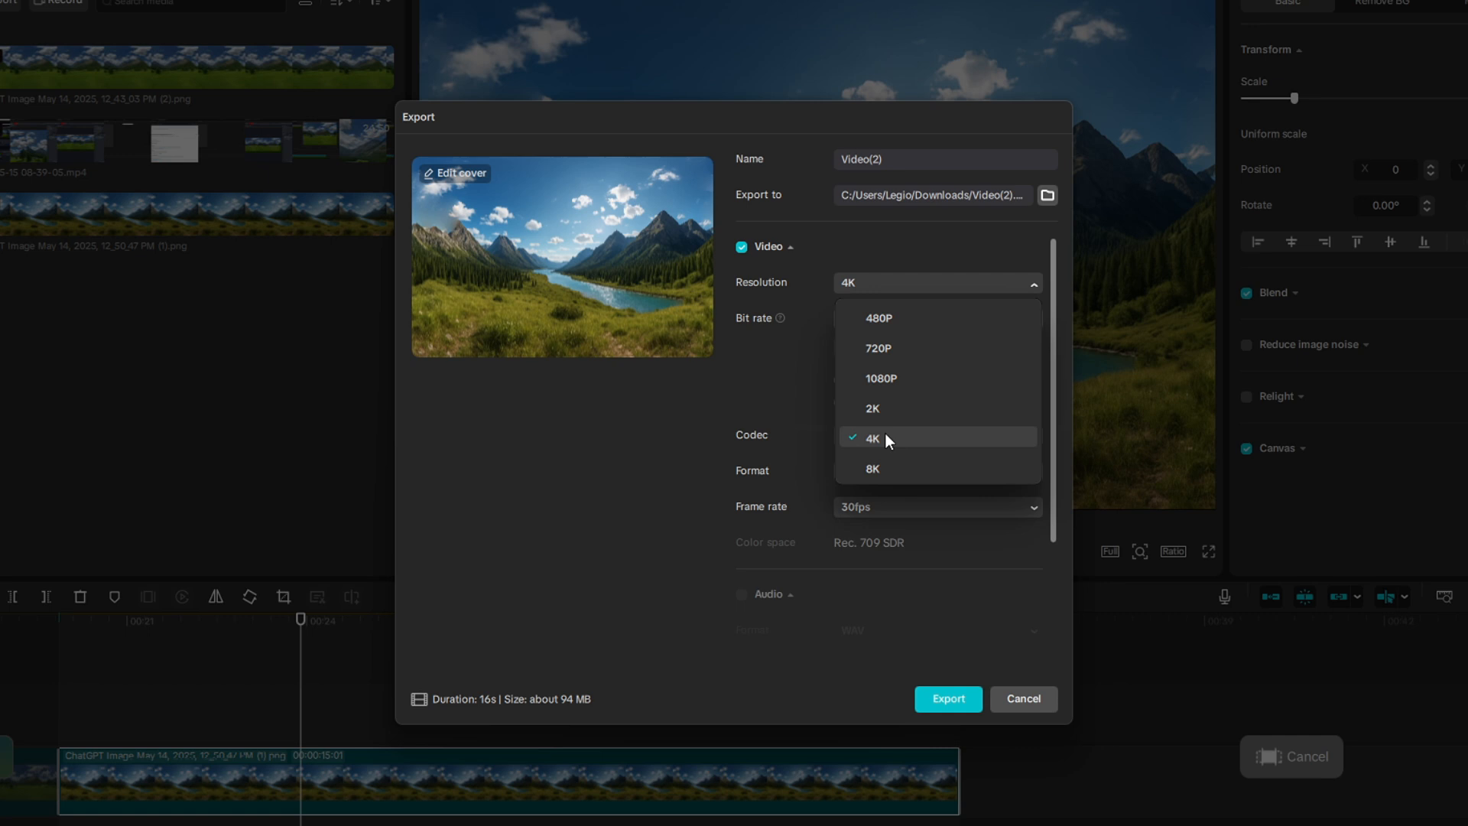
click(885, 438)
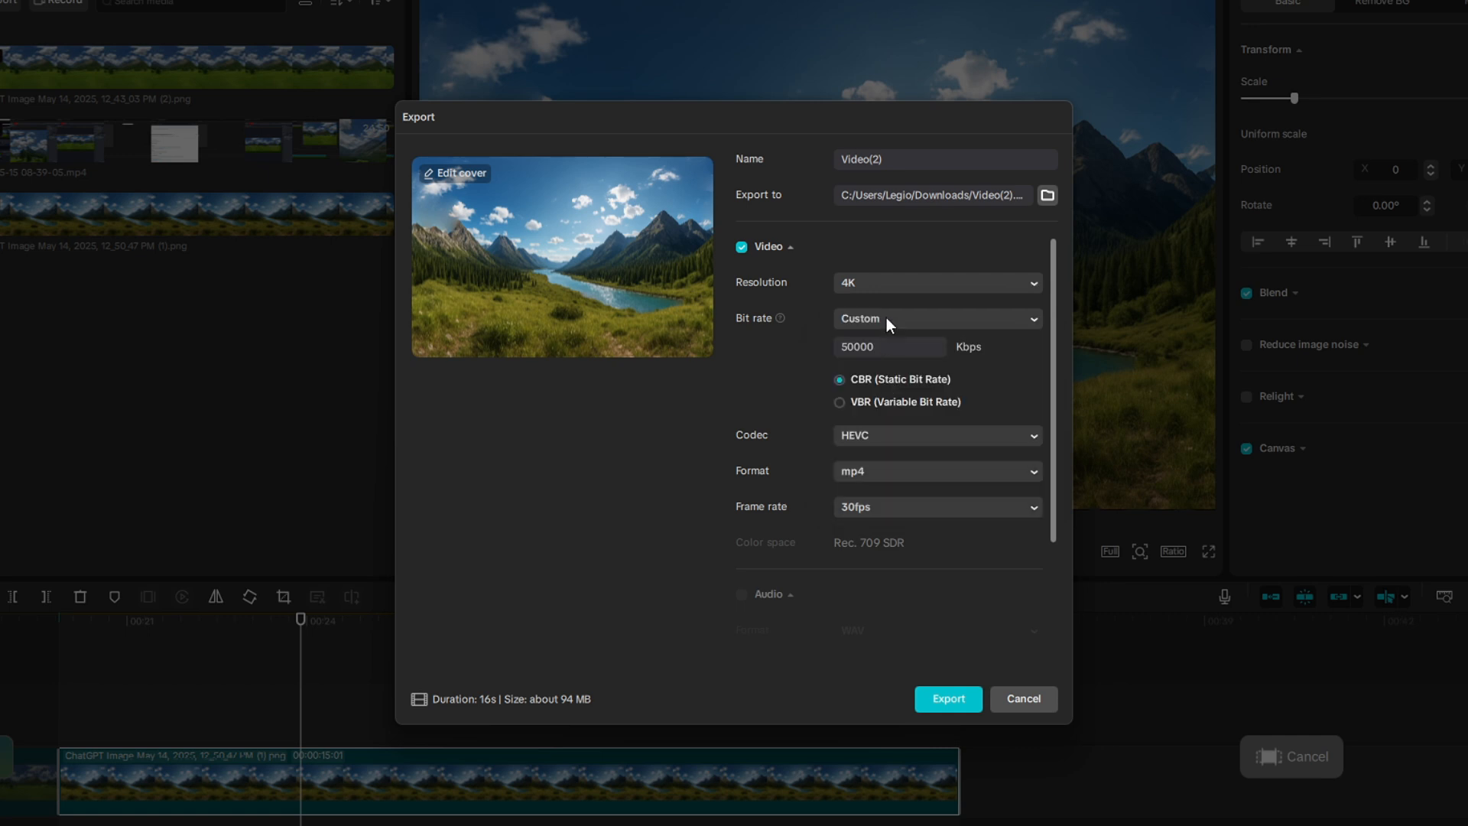
click(887, 318)
click(899, 447)
click(947, 704)
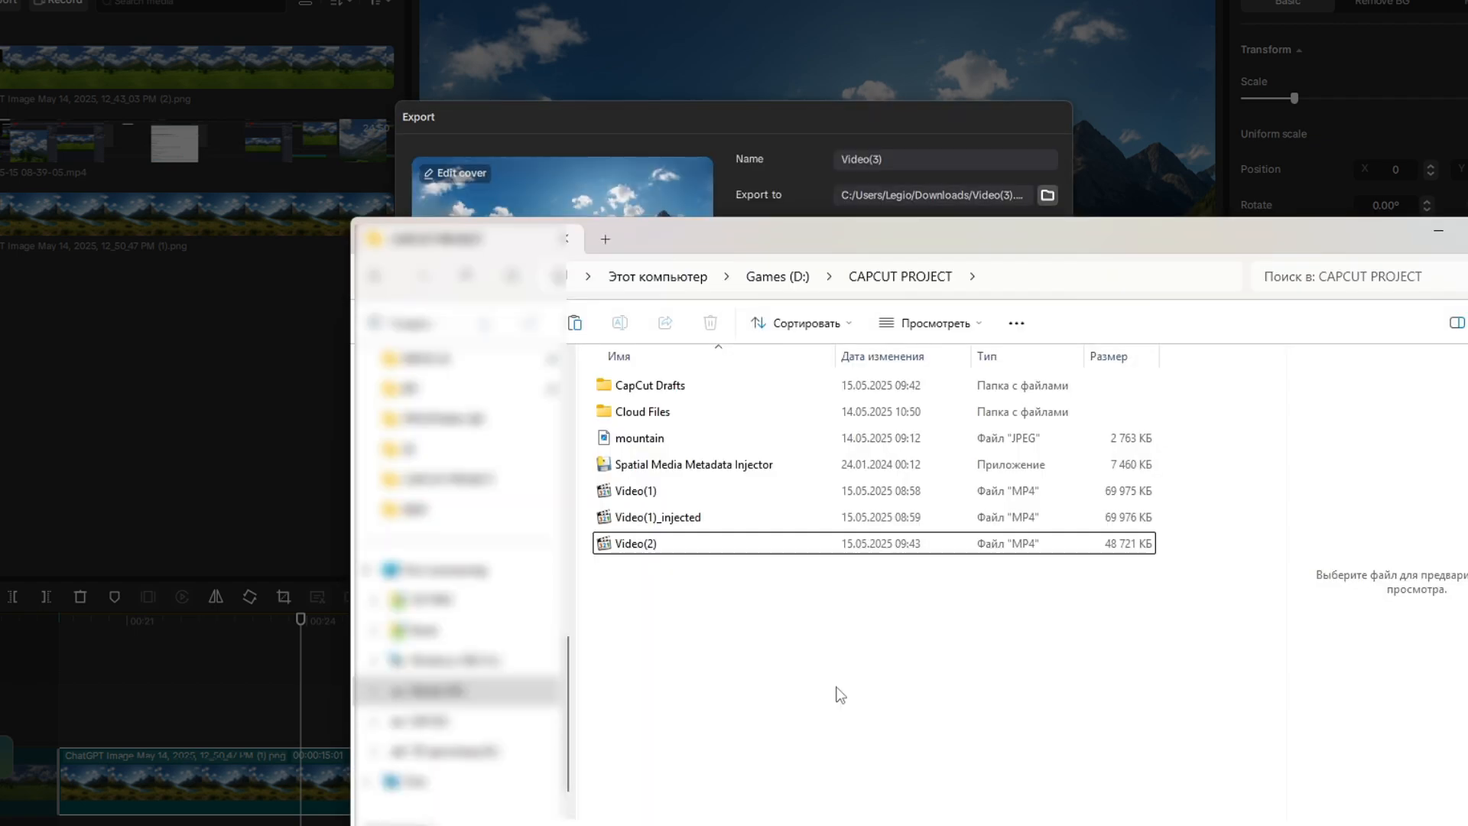
Step: Launch Spatial Media Metadata Injector from the CAPCUT PROJECT folder and load Video(2).mp4
double_click(650, 464)
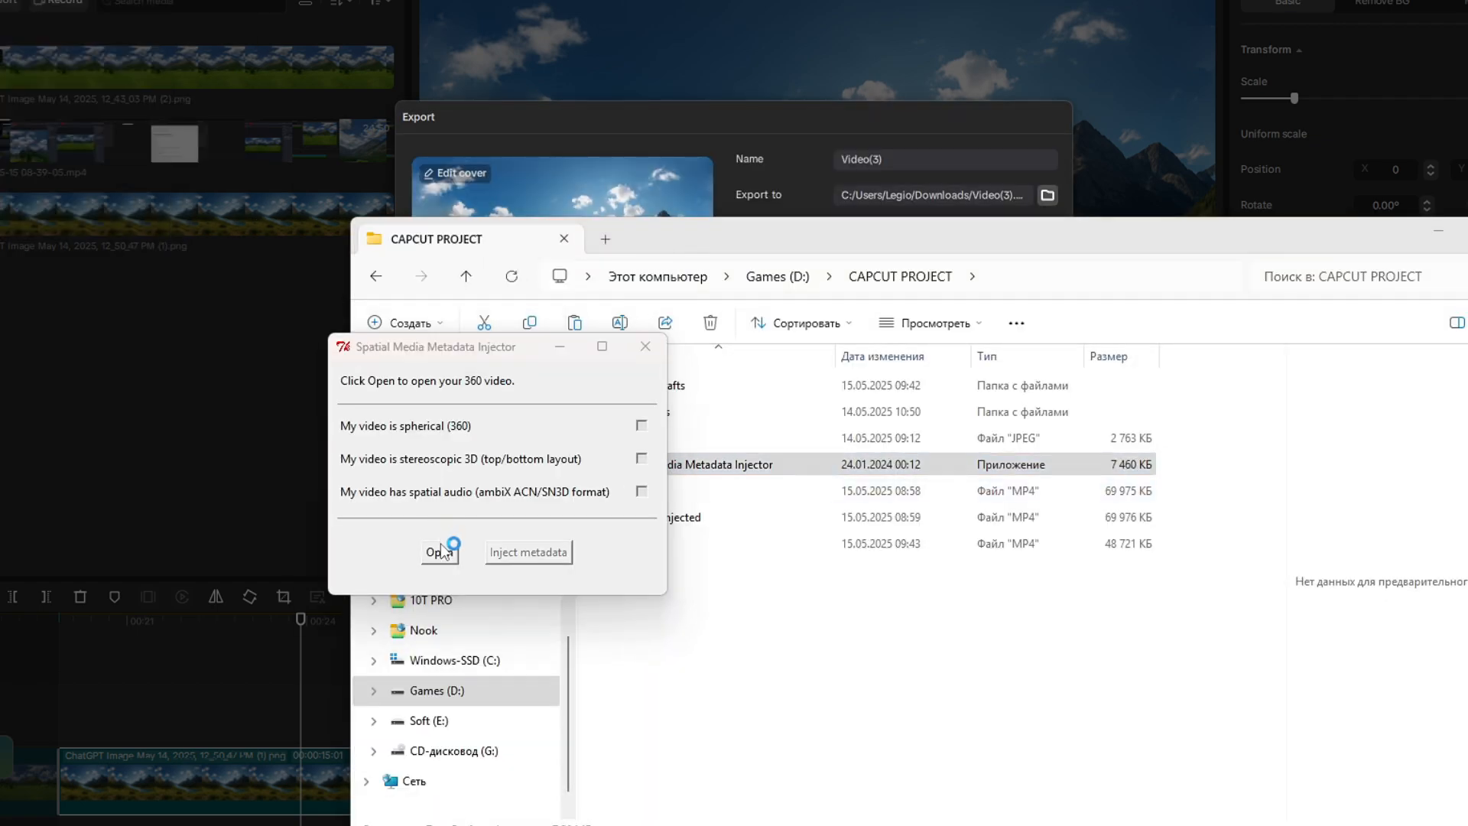
click(441, 551)
click(506, 627)
click(821, 735)
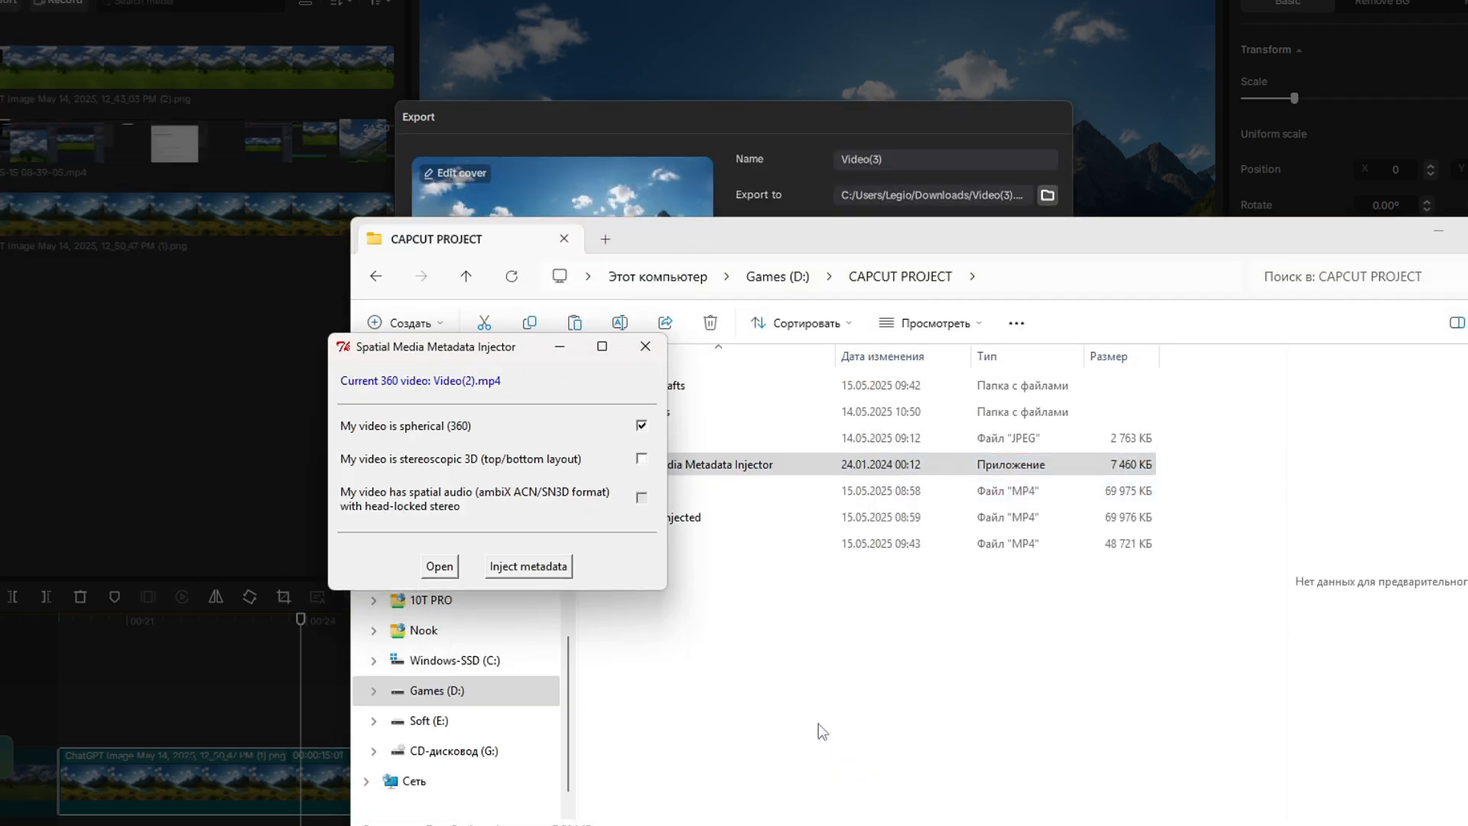
Step: Inject the spherical 360 metadata and save the result as Video(2)_injected
click(547, 572)
click(829, 741)
drag(504, 349, 376, 350)
click(515, 347)
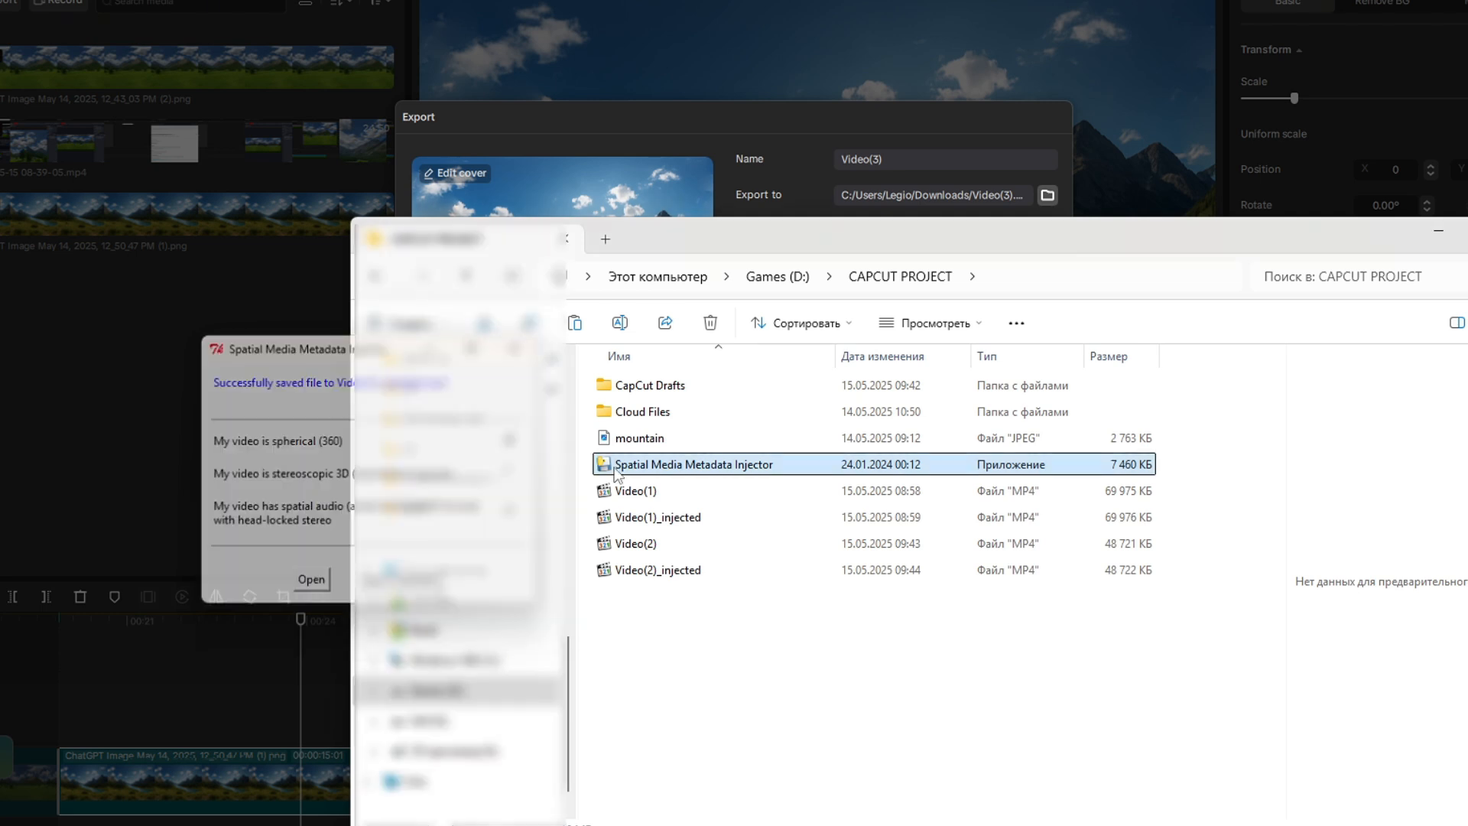
Step: Open Video(2)_injected in a video player that supports spherical 360 playback
click(680, 583)
right_click(684, 581)
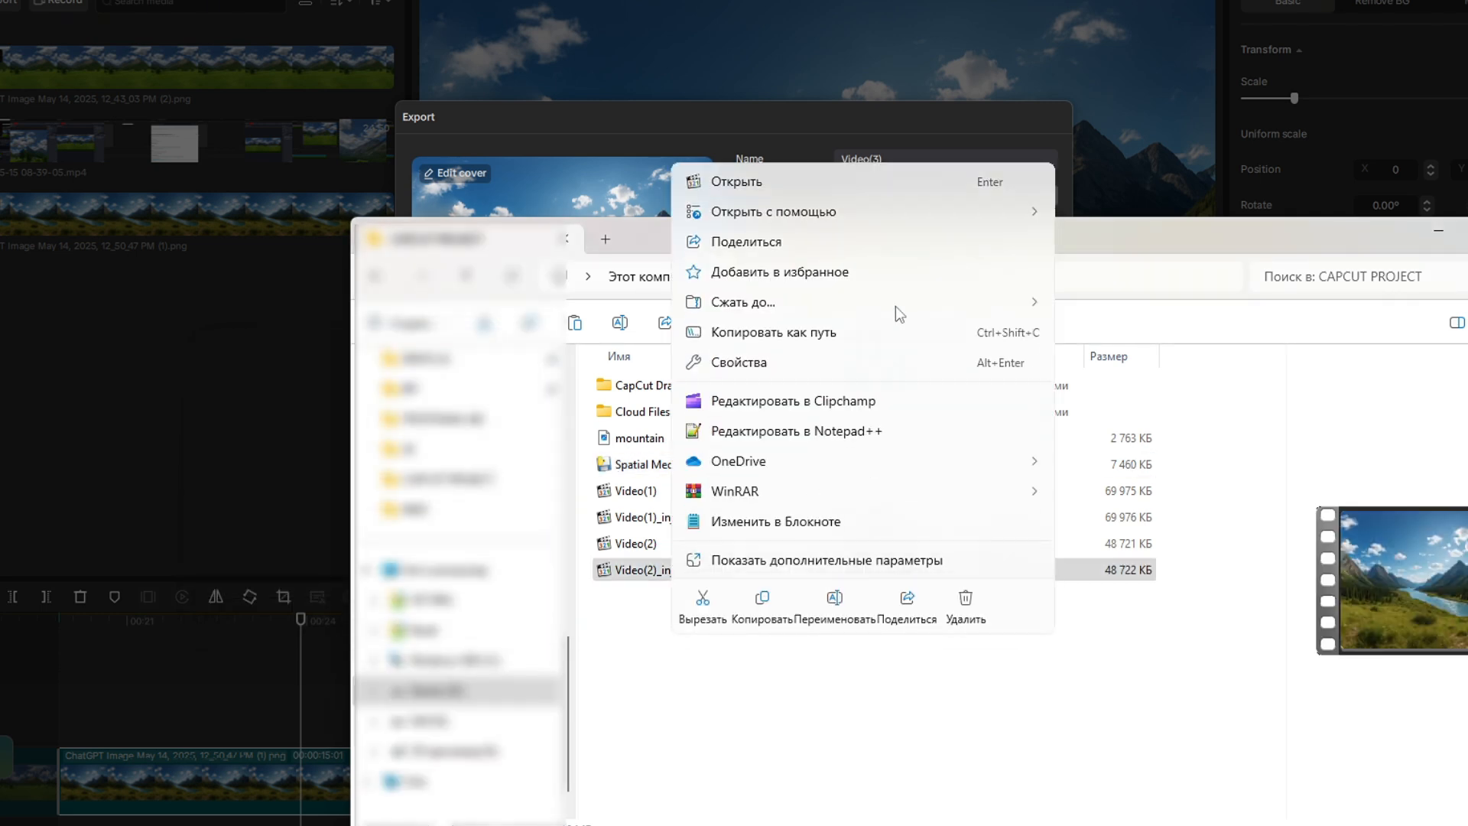
mouse_move(917, 211)
click(1147, 458)
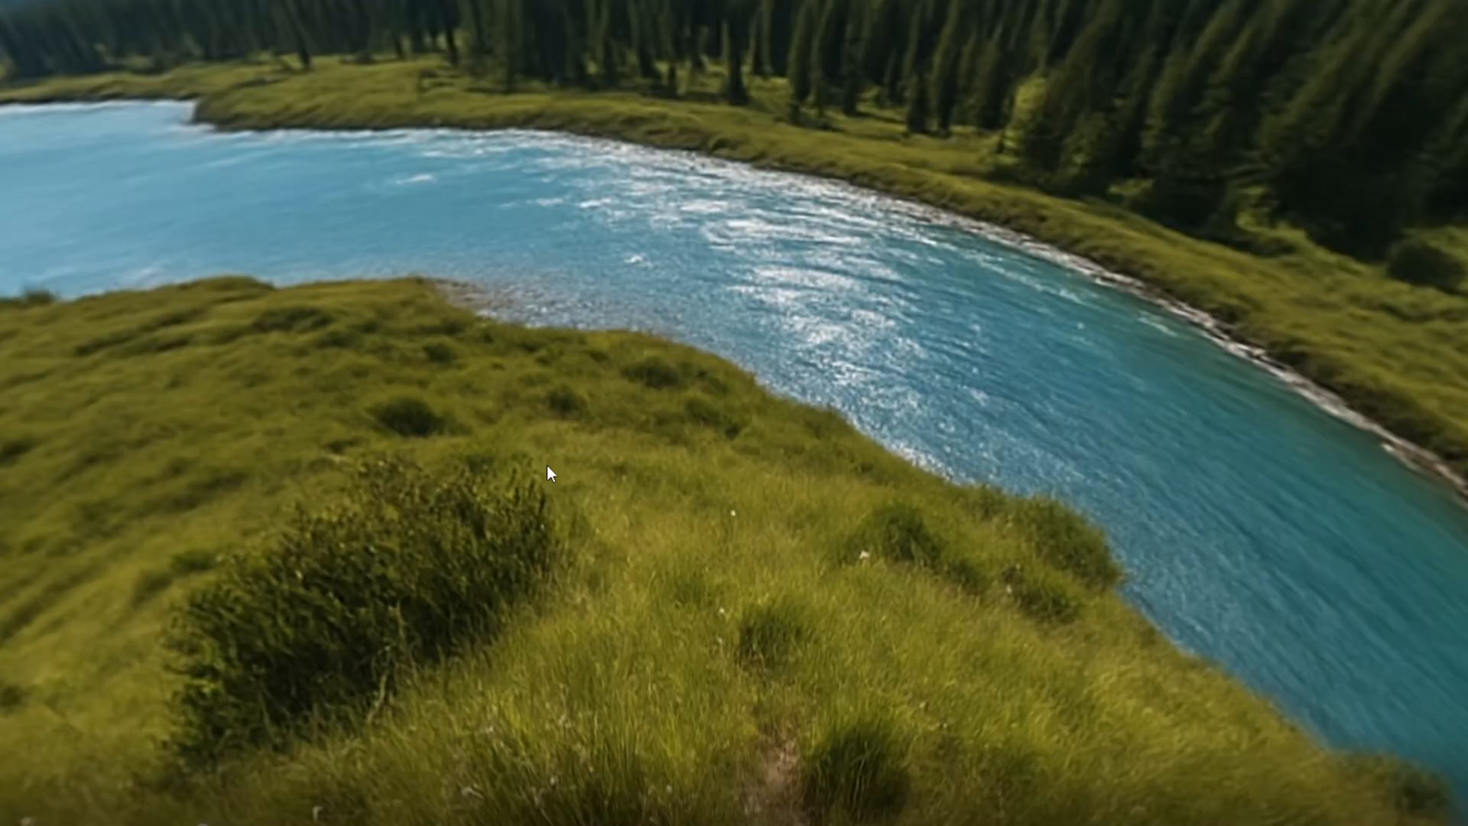